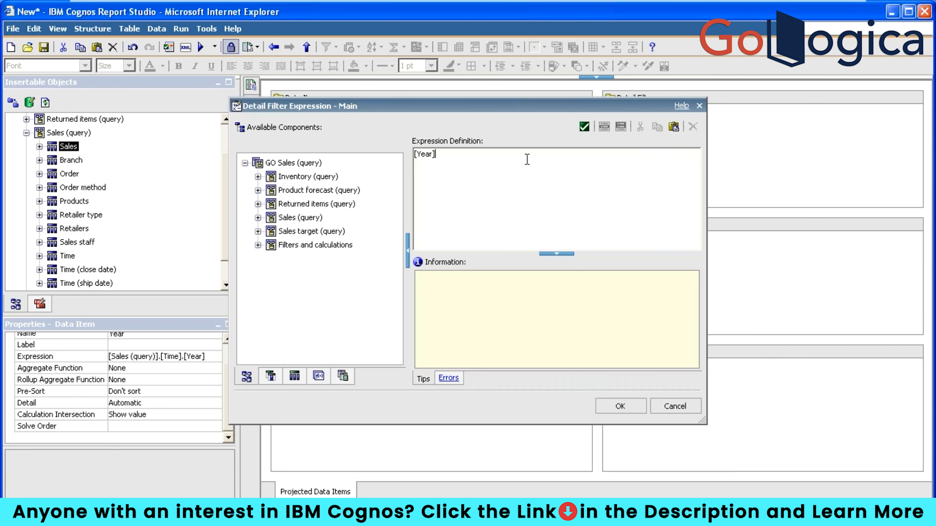
pyautogui.write('2007')
pyautogui.moveTo(487, 159); pyautogui.dragTo(382, 156)
pyautogui.click(273, 377)
pyautogui.click(284, 150)
pyautogui.doubleClick(284, 150)
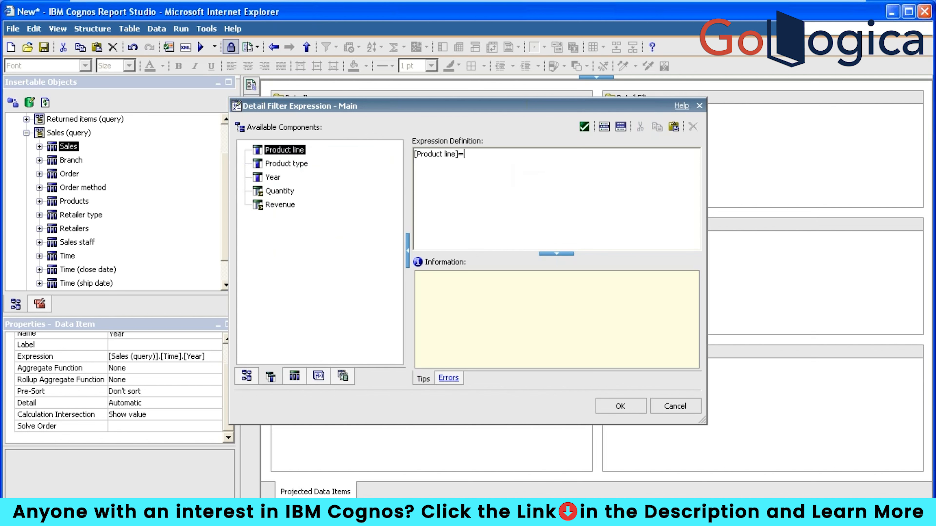
pyautogui.write("='Caping Eqiopment")
pyautogui.moveTo(463, 155); pyautogui.dragTo(599, 164)
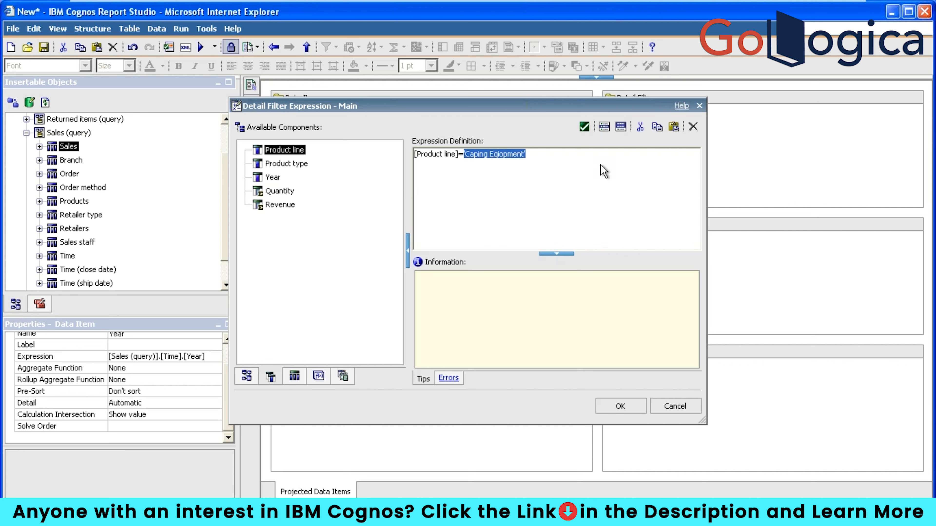
pyautogui.write('001')
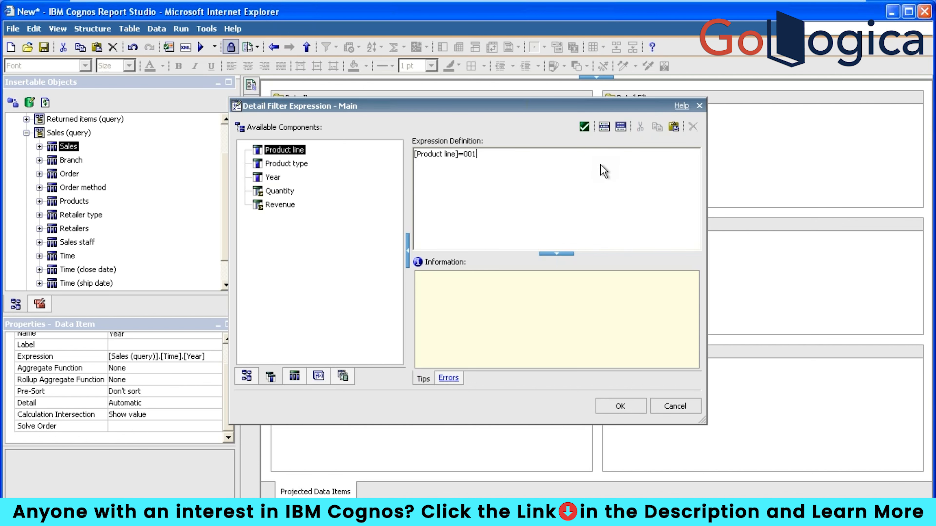
pyautogui.click(681, 410)
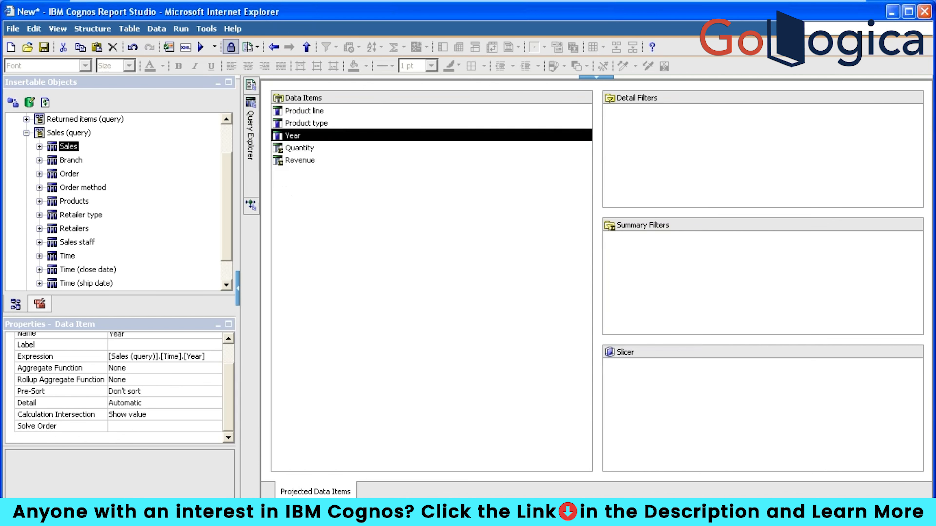
# Step: Add a detail filter on the Year data item with the expression [Year]=2007
pyautogui.moveTo(298, 133); pyautogui.dragTo(720, 158)
pyautogui.click(637, 163)
pyautogui.write('=2007')
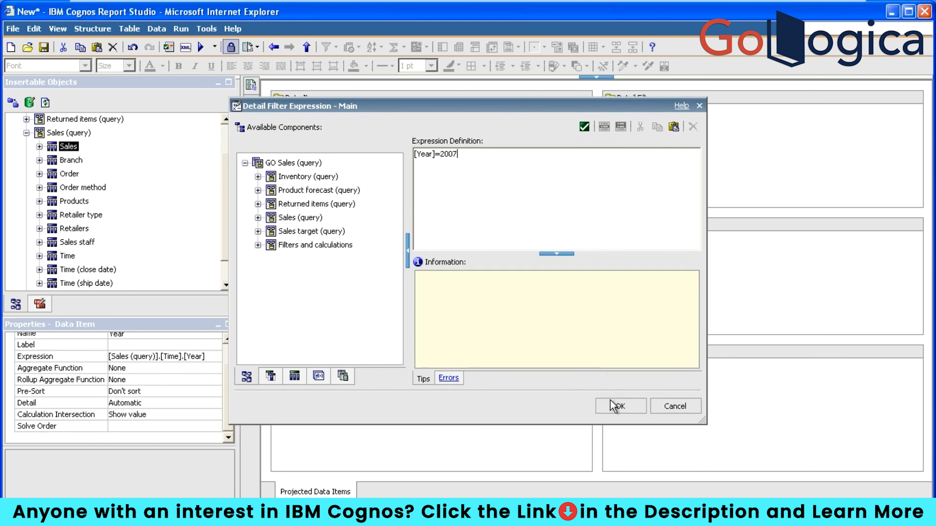
pyautogui.click(615, 406)
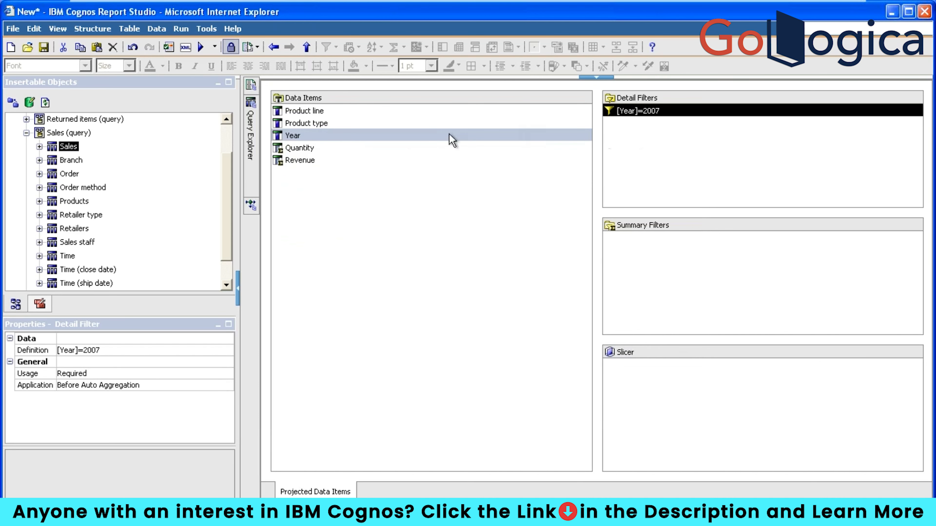
# Step: Start a detail filter on Product line using the in operator, with Product line selected under Products in Sales (query)
pyautogui.click(303, 111)
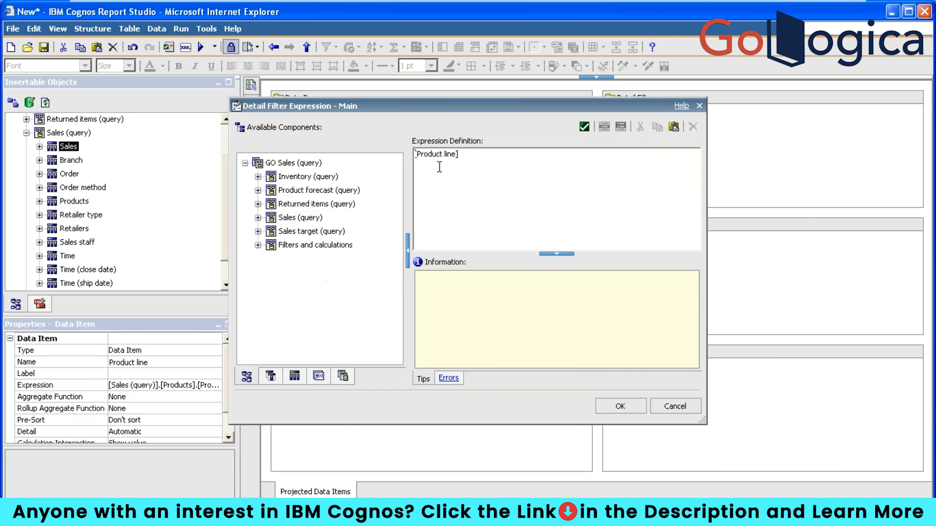
pyautogui.click(258, 217)
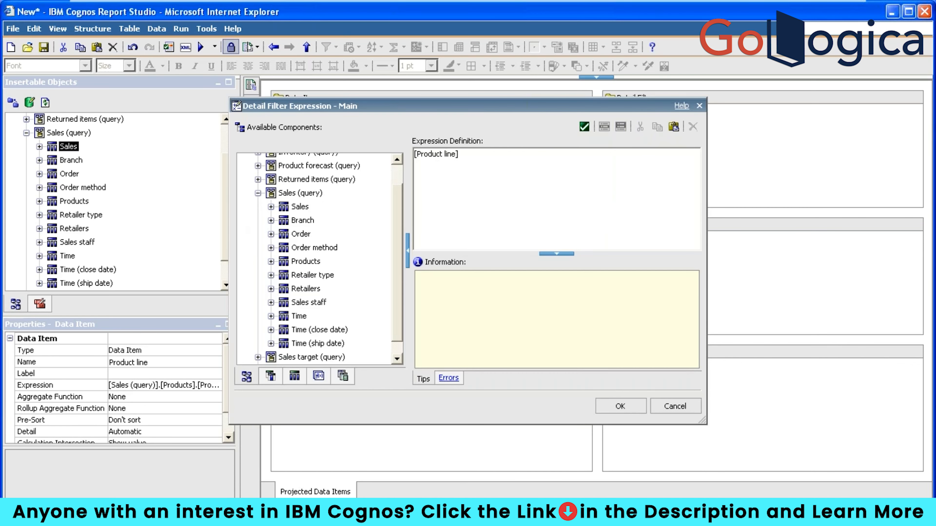
pyautogui.click(271, 262)
pyautogui.click(332, 189)
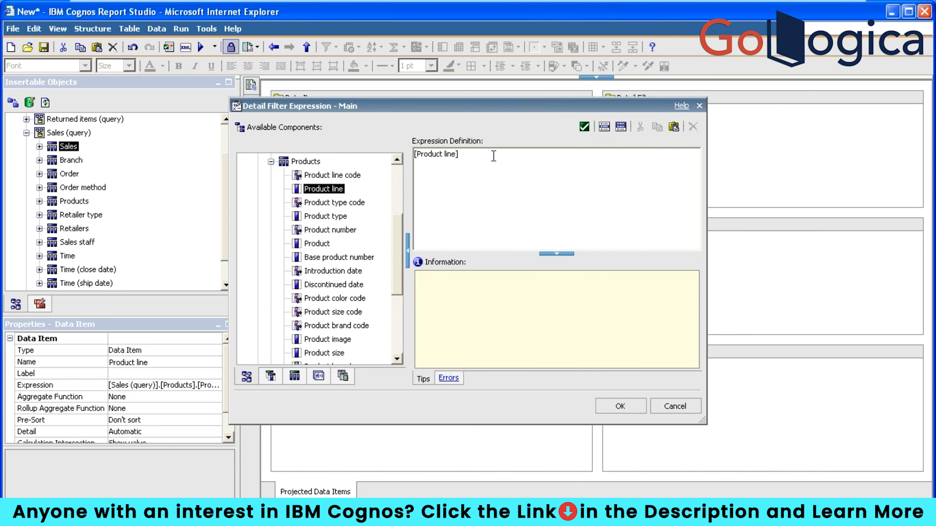
pyautogui.write('=')
pyautogui.write('in')
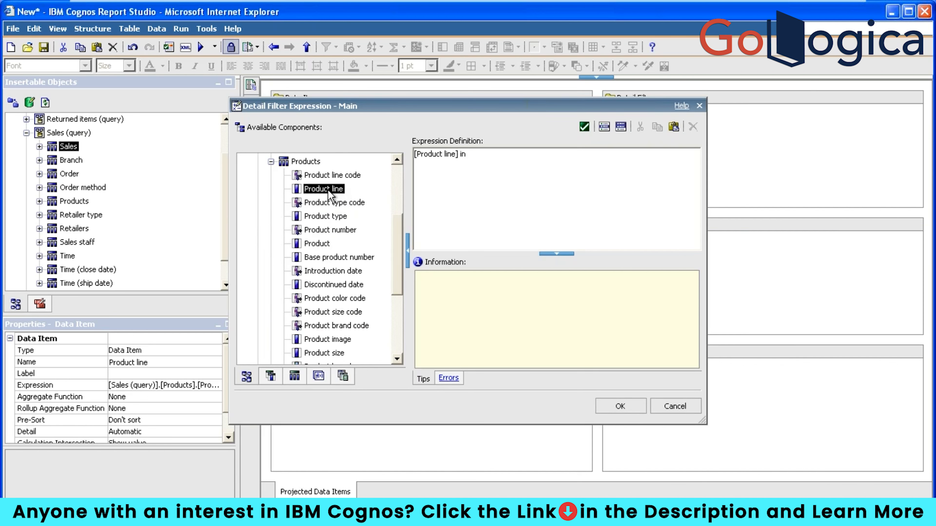
# Step: Insert Camping Equipment, Golf Equipment and Mountaineering Equipment as the values of the Product line filter expression
pyautogui.click(621, 127)
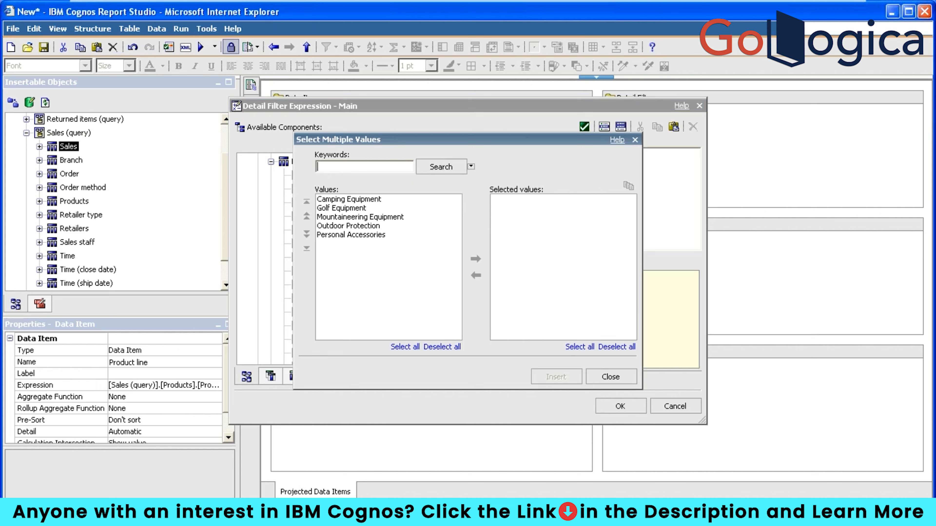
pyautogui.click(383, 199)
pyautogui.keyDown('shift'); pyautogui.click(359, 217); pyautogui.keyUp('shift')
pyautogui.click(475, 259)
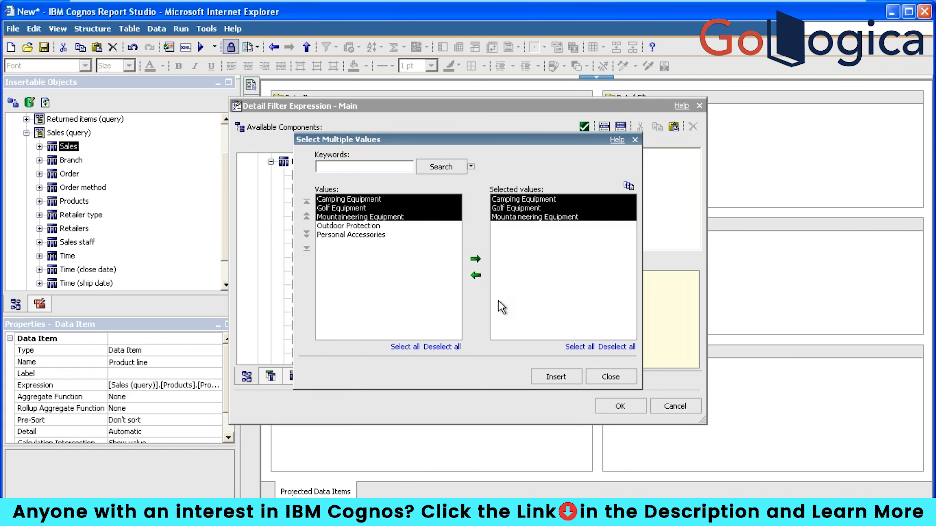
pyautogui.click(562, 378)
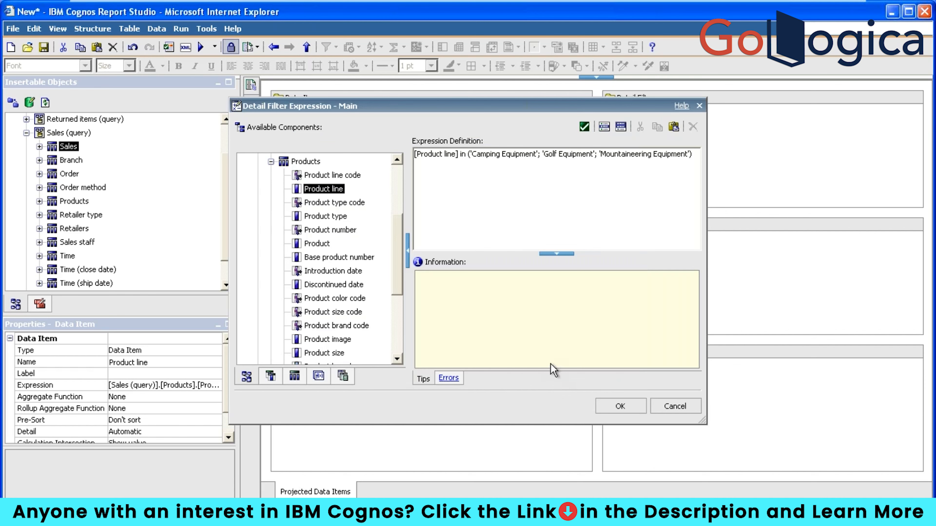
# Step: Discard the Product line filter expression and return to the query's data items
pyautogui.doubleClick(487, 153)
pyautogui.moveTo(487, 154); pyautogui.dragTo(707, 160)
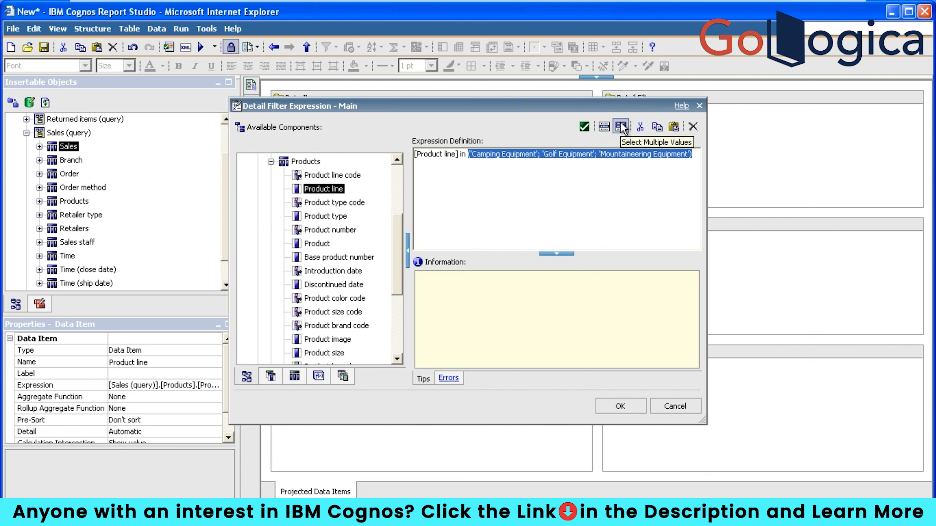
pyautogui.click(270, 161)
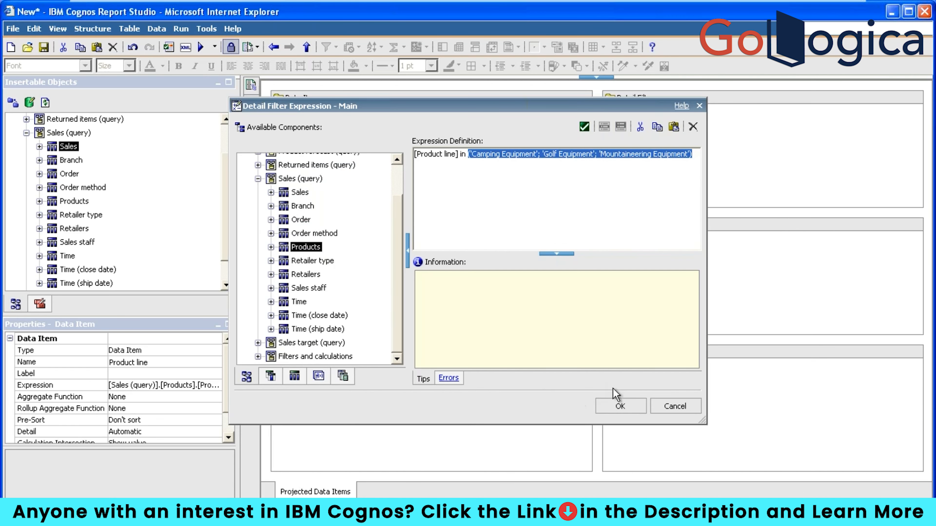
pyautogui.click(687, 410)
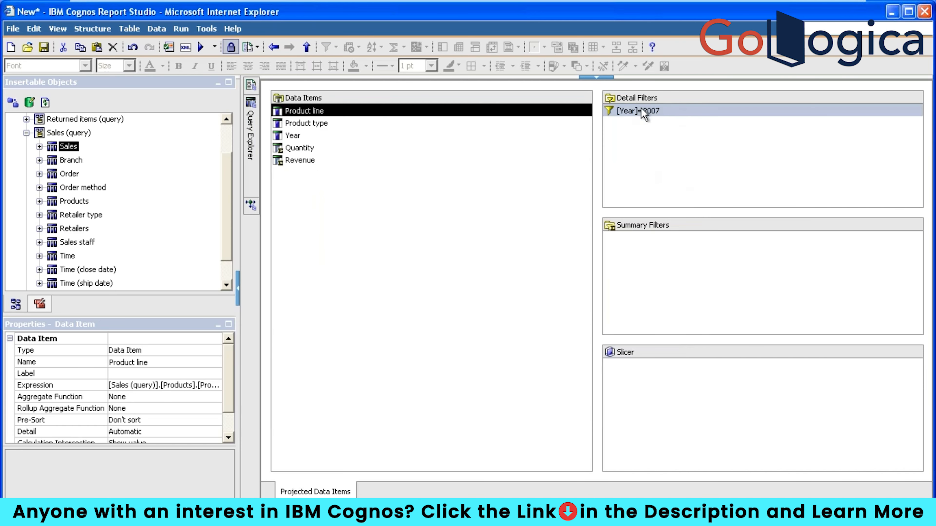
# Step: Run the report with the Year filter applied and enlarge its output window
pyautogui.click(643, 111)
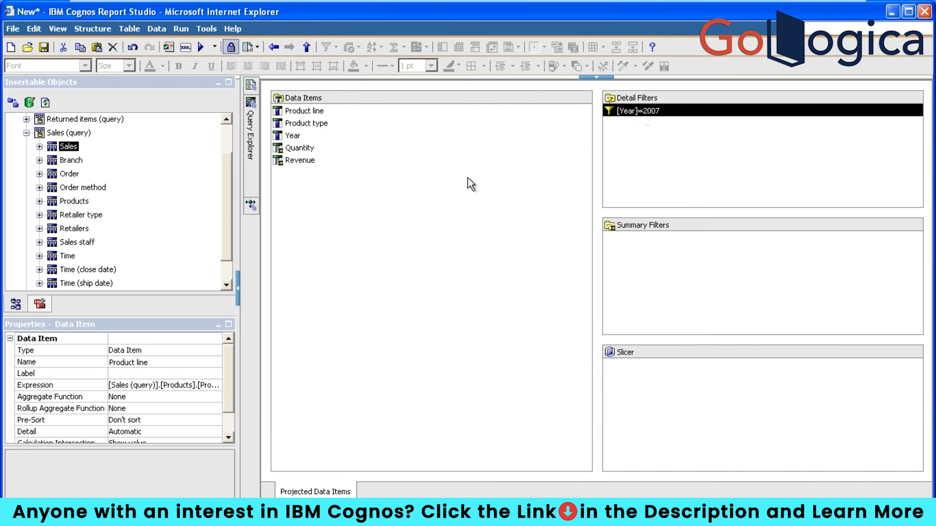
pyautogui.click(301, 112)
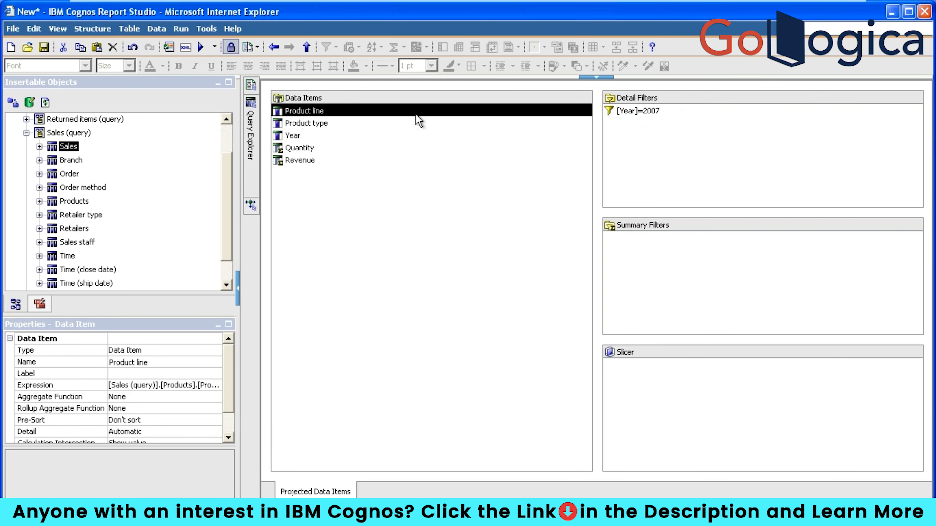
pyautogui.click(181, 28)
pyautogui.click(201, 39)
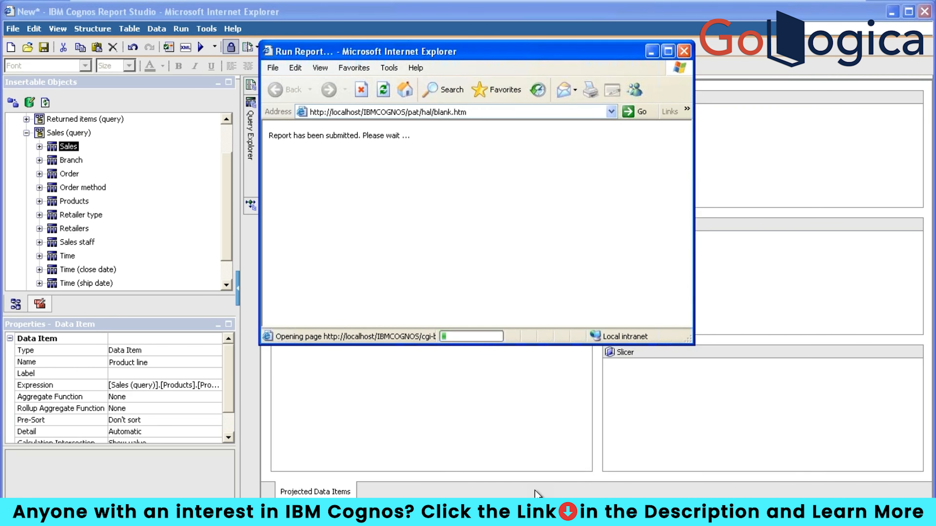
pyautogui.click(669, 52)
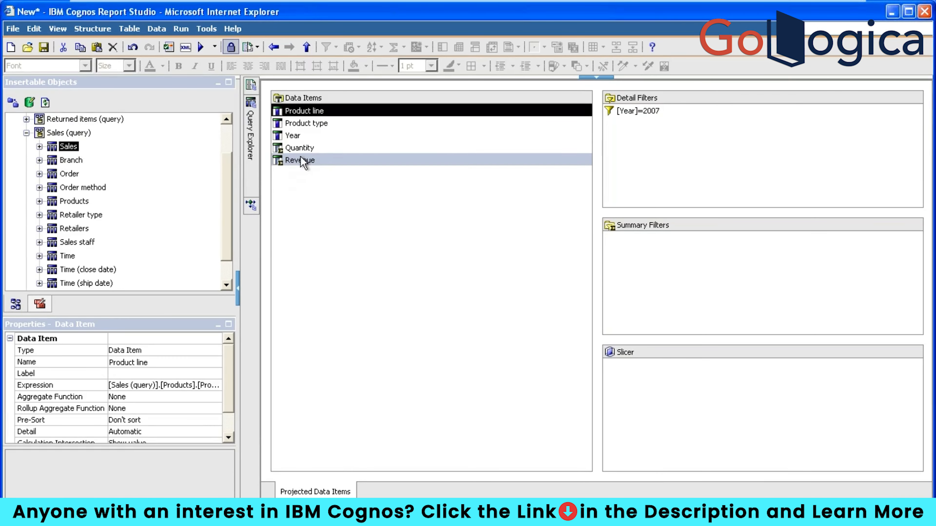
# Step: Add a detail filter on the Quantity data item with the expression [Quantity]>1000000
pyautogui.click(302, 147)
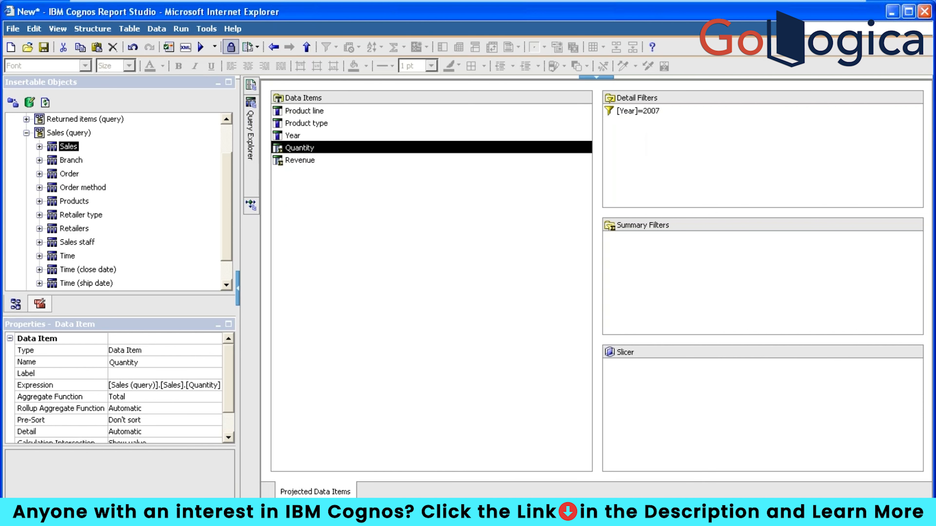
pyautogui.write('>3000000')
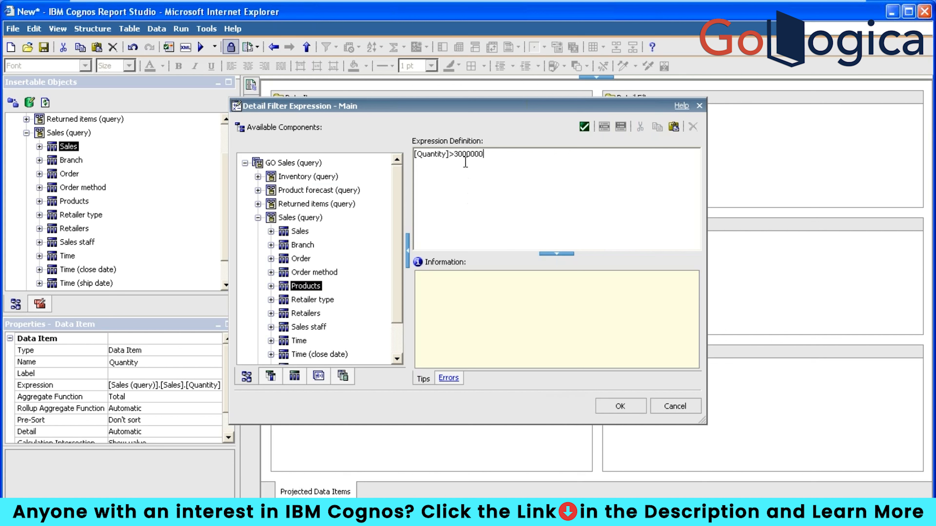
pyautogui.click(459, 154)
pyautogui.write('0')
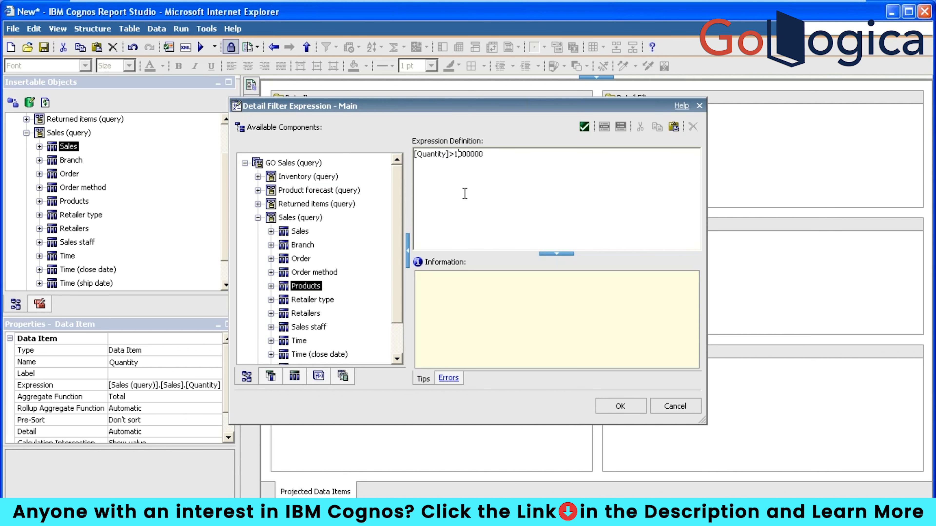
pyautogui.click(620, 406)
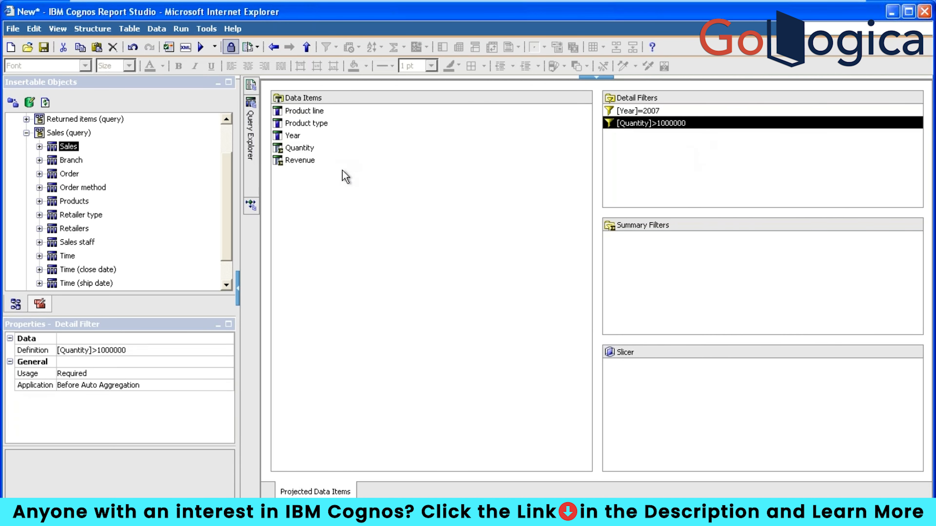
# Step: View the query's tabular data and compare the 2007 quantities of the product types against the 1000000 threshold
pyautogui.click(179, 28)
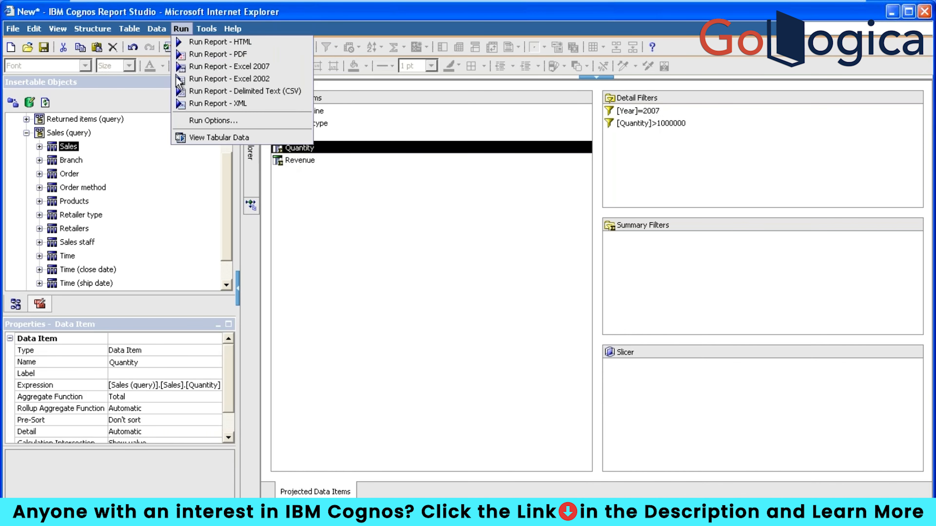
pyautogui.click(193, 138)
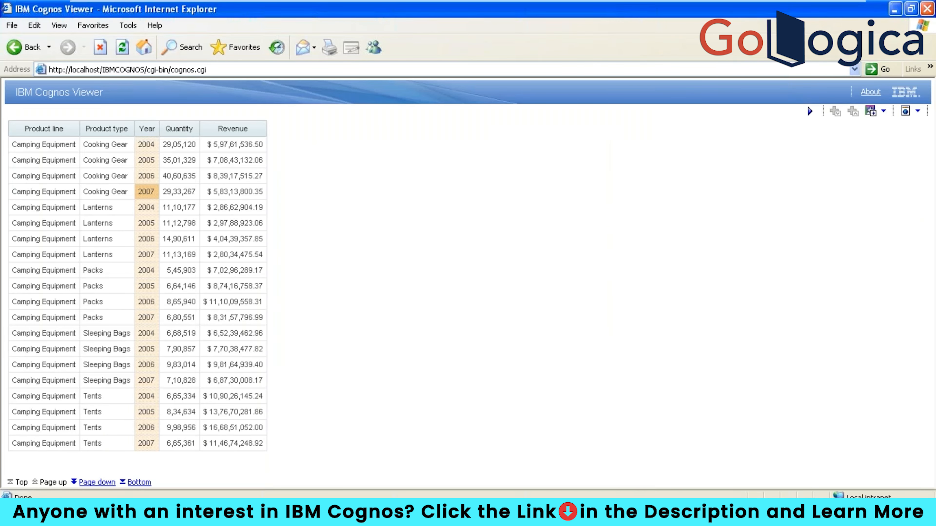
pyautogui.click(435, 516)
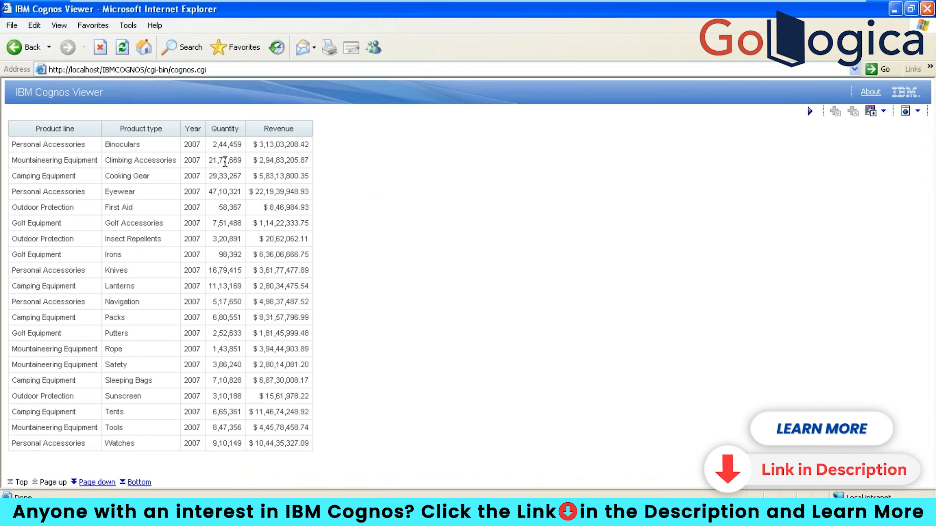
pyautogui.doubleClick(240, 161)
pyautogui.moveTo(245, 178); pyautogui.dragTo(219, 178)
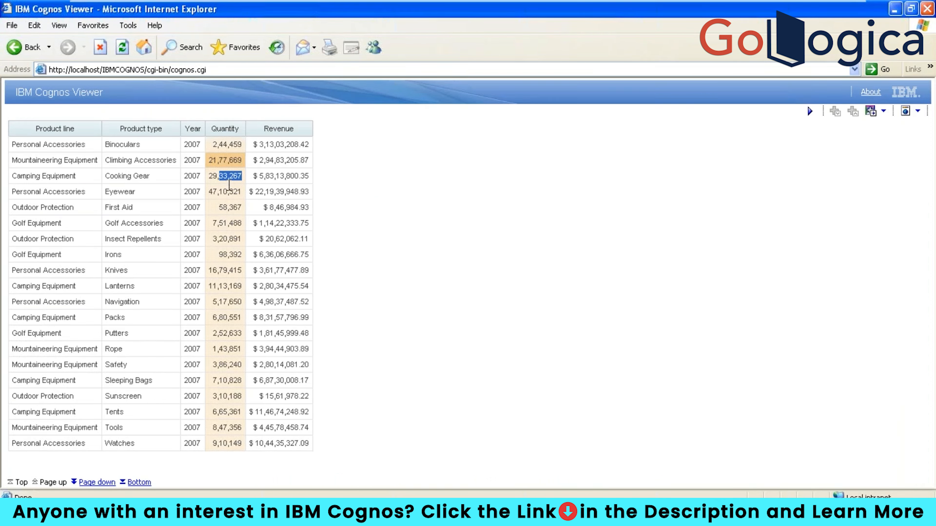
pyautogui.doubleClick(240, 191)
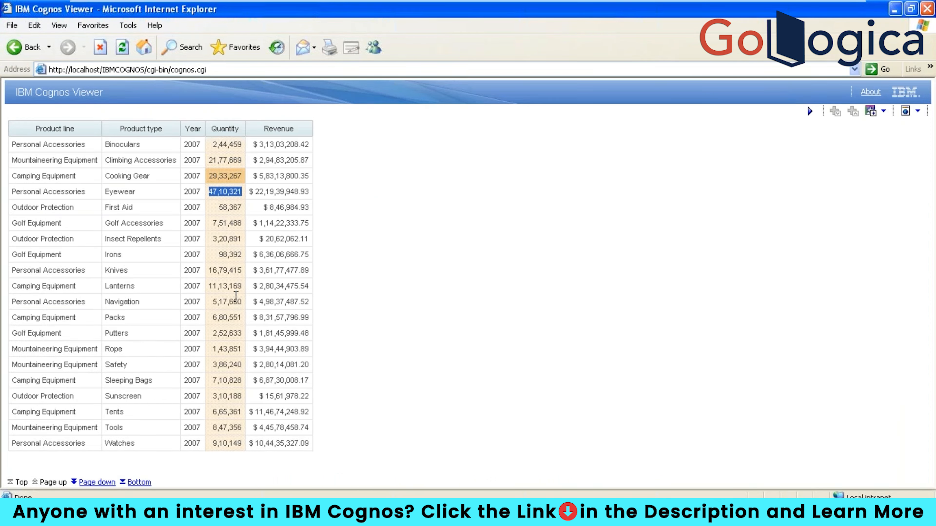
pyautogui.moveTo(241, 272); pyautogui.dragTo(211, 287)
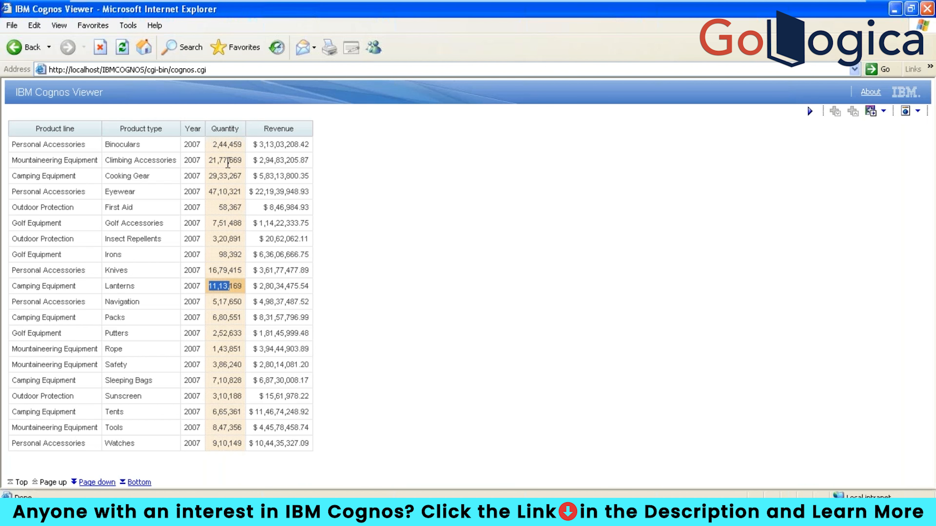
# Step: Return to the query and examine the Year and Quantity detail filters alongside the Product line, Product type and Year data items
pyautogui.click(653, 512)
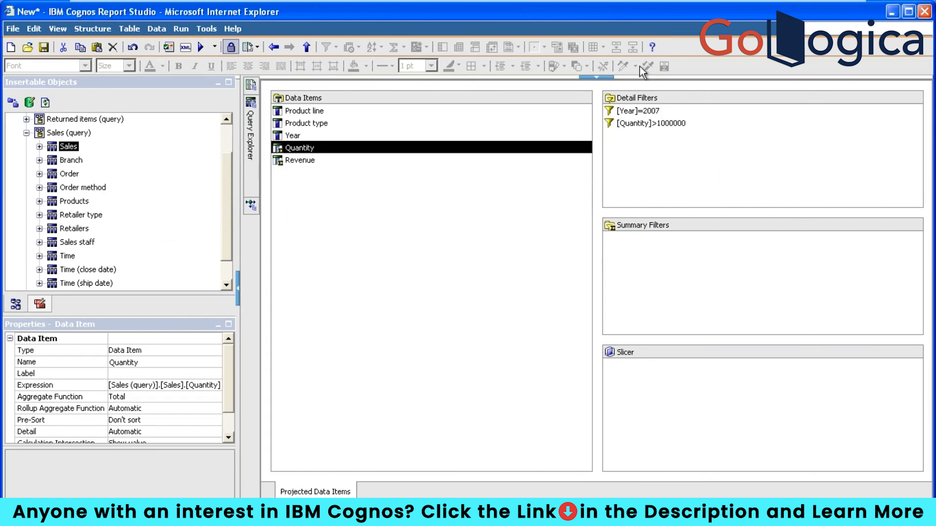
pyautogui.click(650, 123)
pyautogui.click(639, 112)
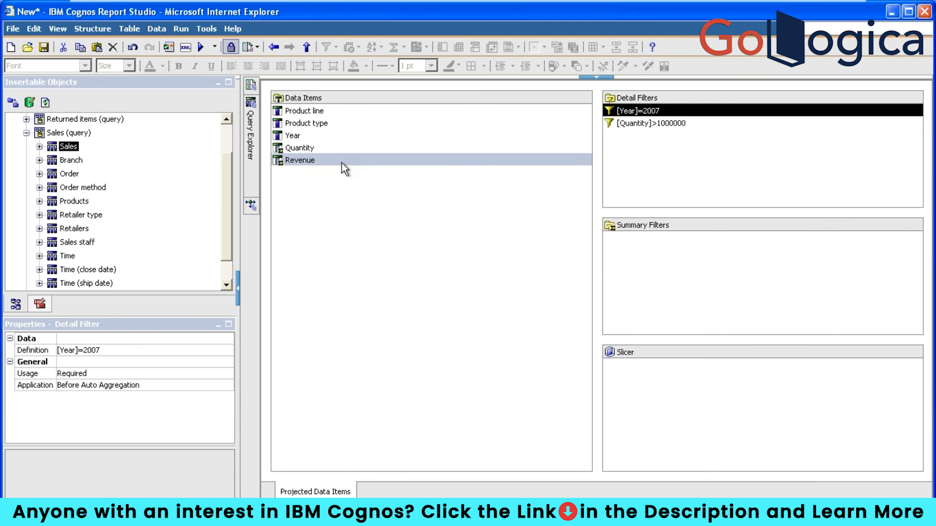
pyautogui.click(311, 110)
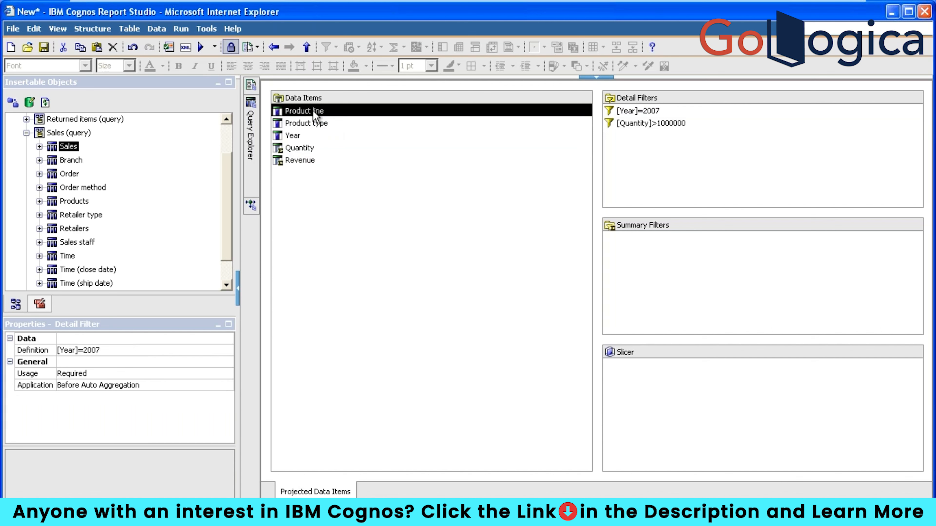
pyautogui.click(304, 125)
pyautogui.click(299, 137)
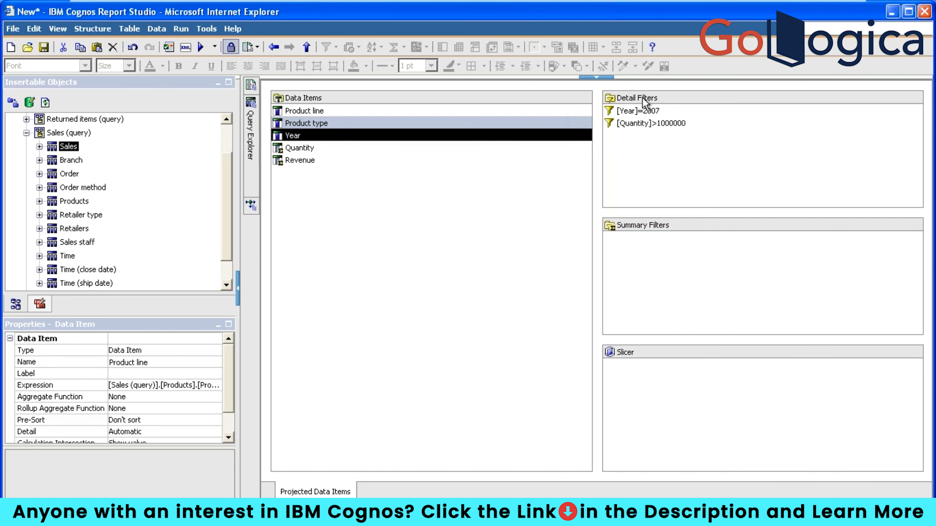
pyautogui.click(643, 112)
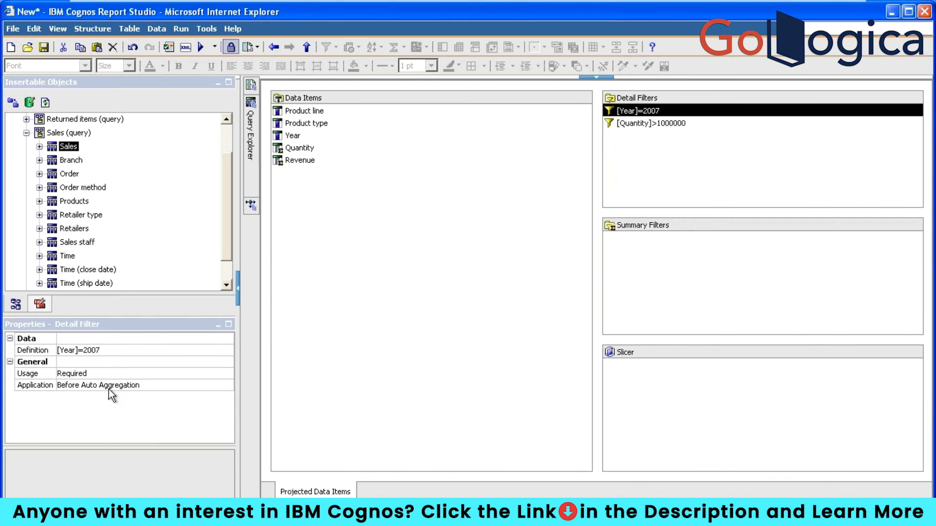
# Step: Examine the Application options available for the [Year]=2007 detail filter
pyautogui.click(108, 389)
pyautogui.click(226, 385)
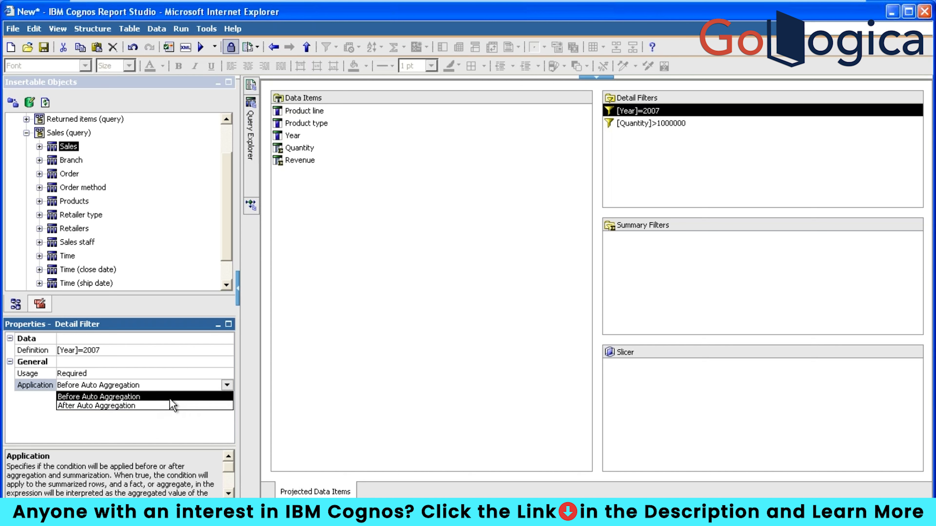
pyautogui.click(650, 128)
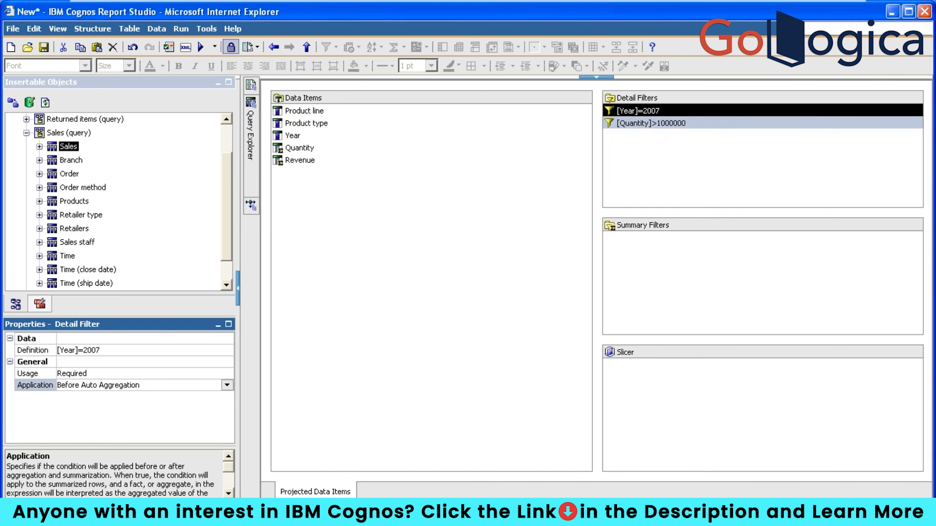
# Step: Check the Binoculars quantity in the report output and set the [Quantity]>1000000 detail filter's Application to After Auto Aggregation
pyautogui.click(649, 124)
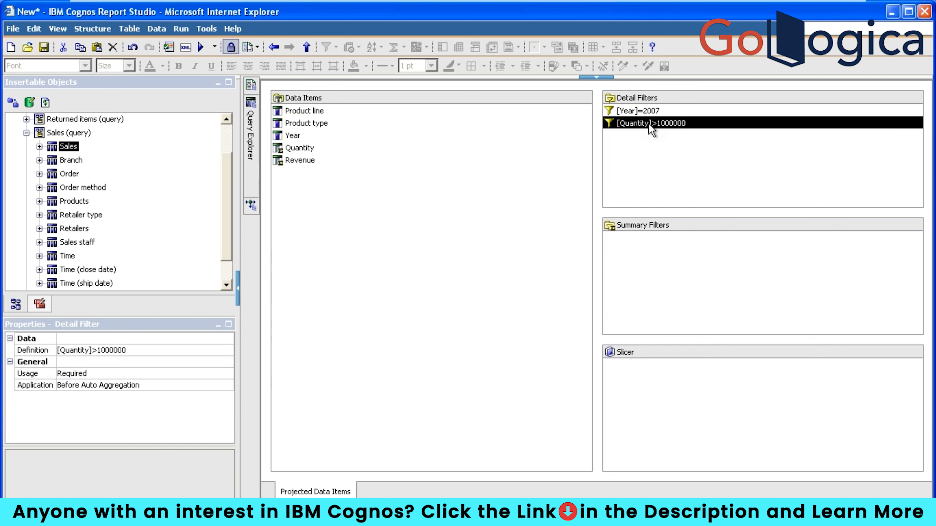
pyautogui.click(167, 387)
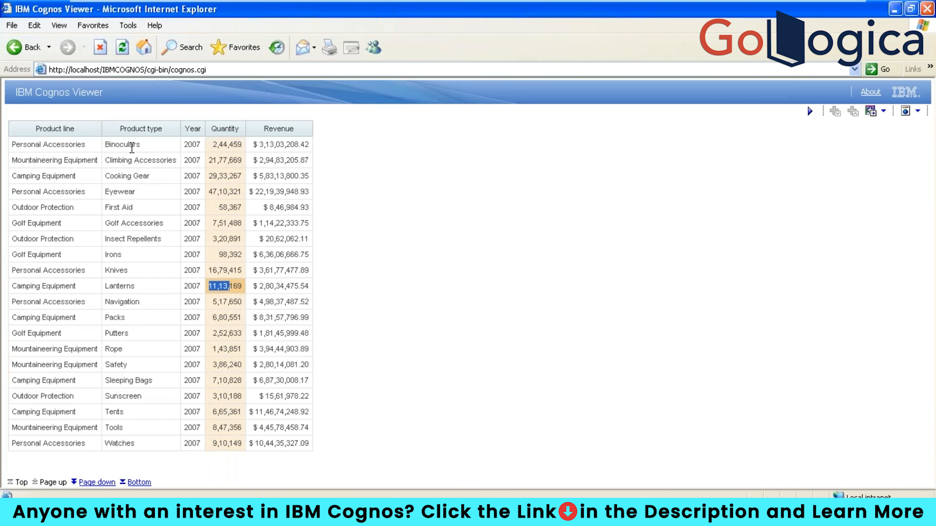
pyautogui.moveTo(244, 145); pyautogui.dragTo(215, 146)
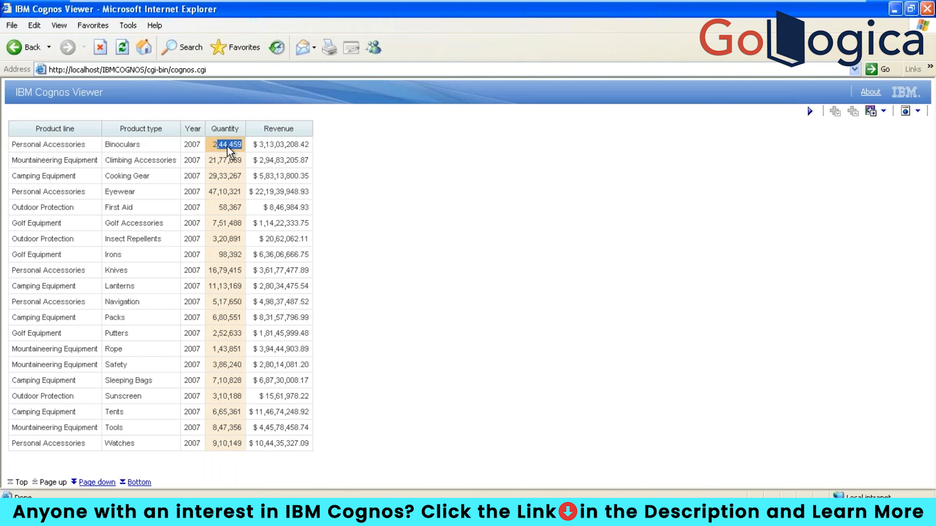
pyautogui.click(275, 515)
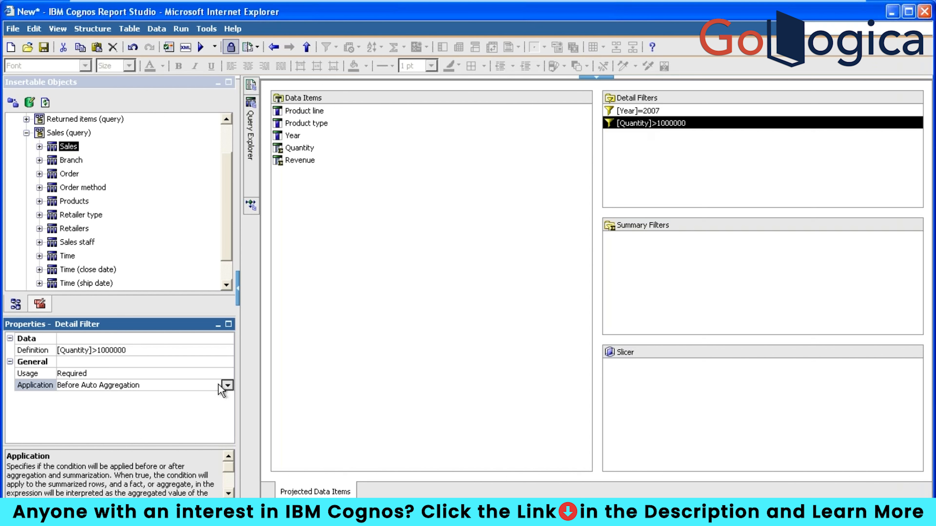
pyautogui.click(226, 386)
pyautogui.click(75, 407)
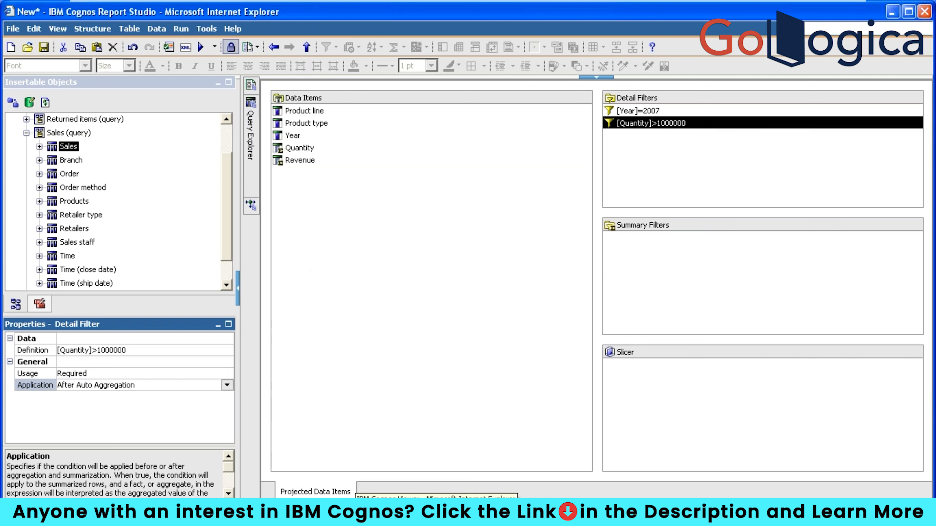
# Step: Examine the Aggregate Function of the Quantity data item alongside the Quantity detail filter and the Year data item
pyautogui.click(292, 148)
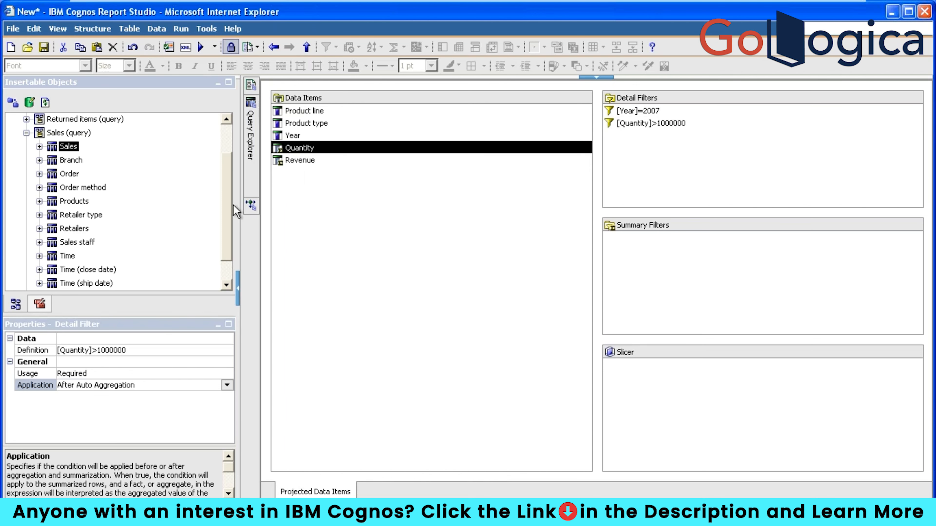
pyautogui.click(155, 398)
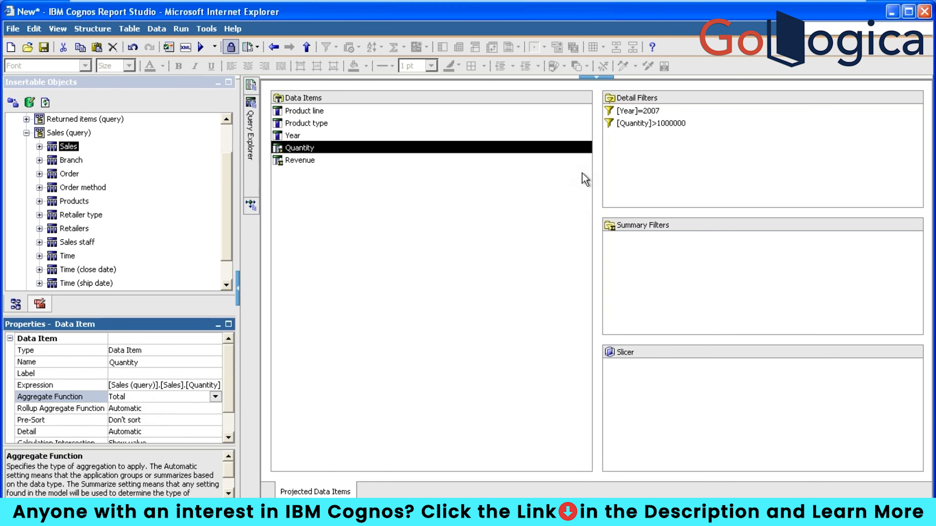
pyautogui.click(662, 123)
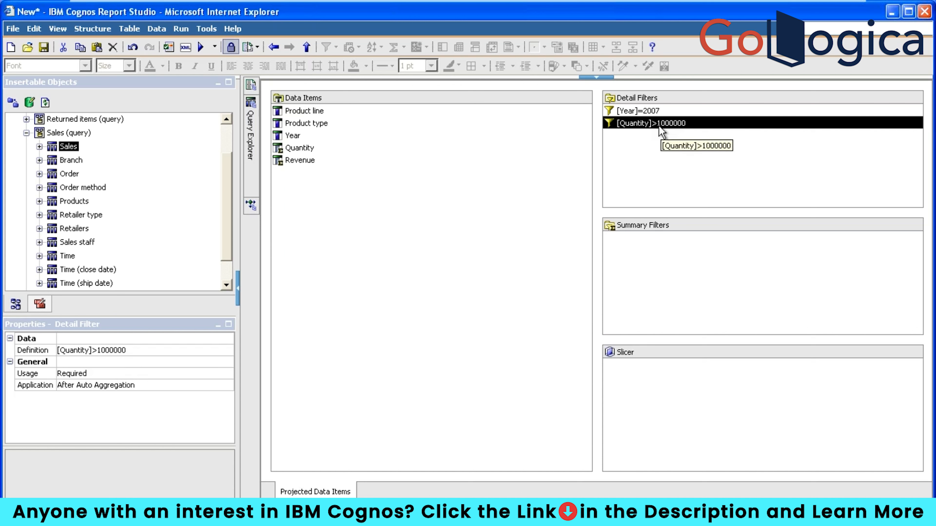
pyautogui.click(290, 136)
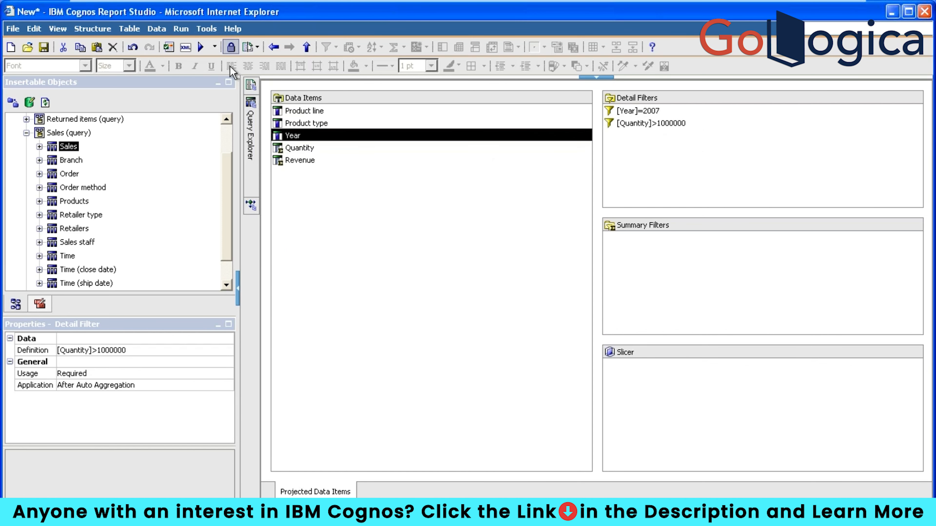
# Step: View the query's tabular data with both detail filters applied and return to the query
pyautogui.click(180, 30)
pyautogui.click(181, 30)
pyautogui.click(181, 30)
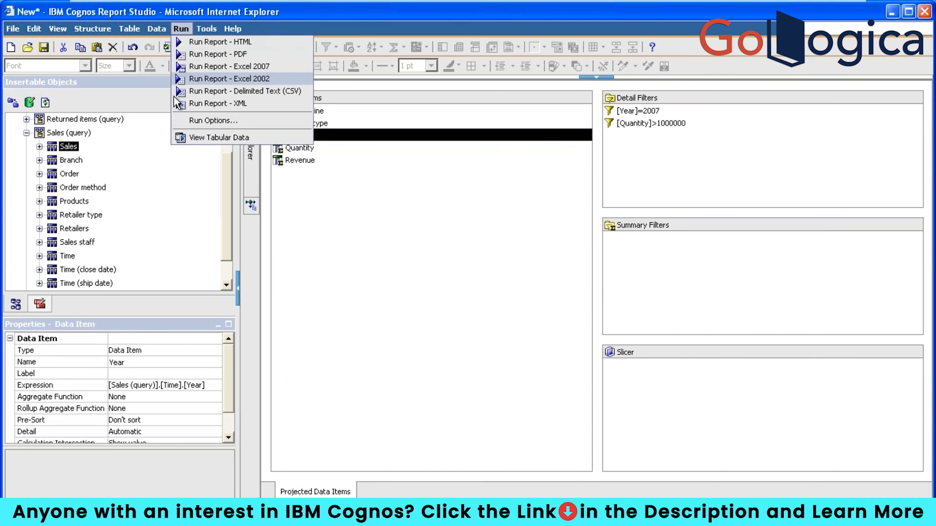
pyautogui.click(183, 138)
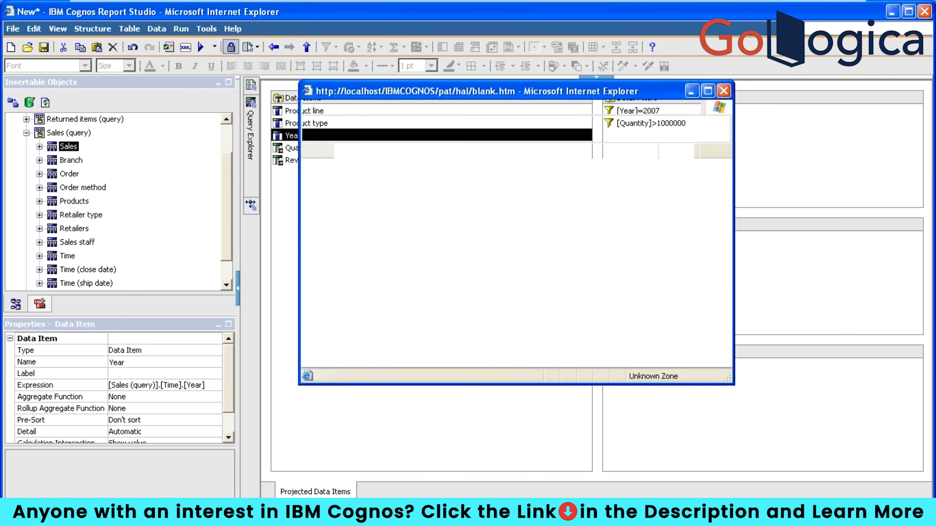
pyautogui.click(924, 12)
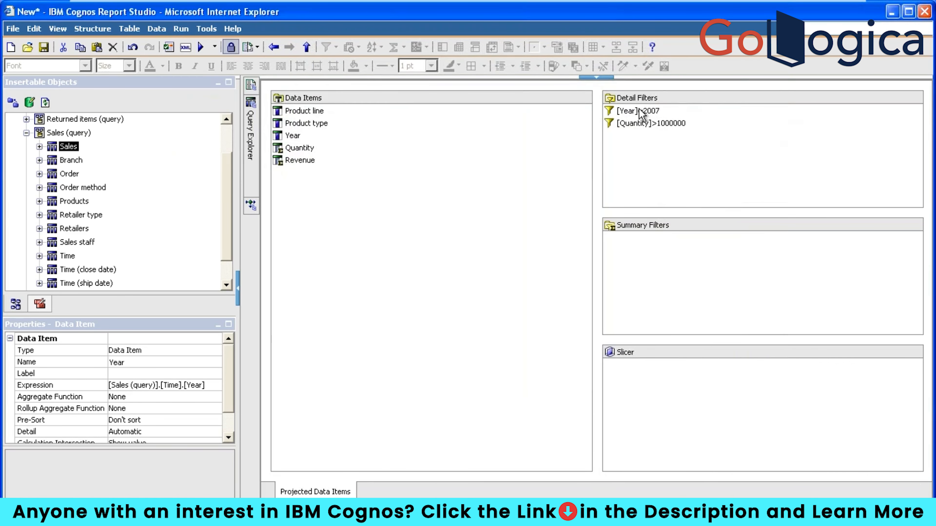
# Step: Compare the Application settings of the Year and Quantity detail filters
pyautogui.click(641, 112)
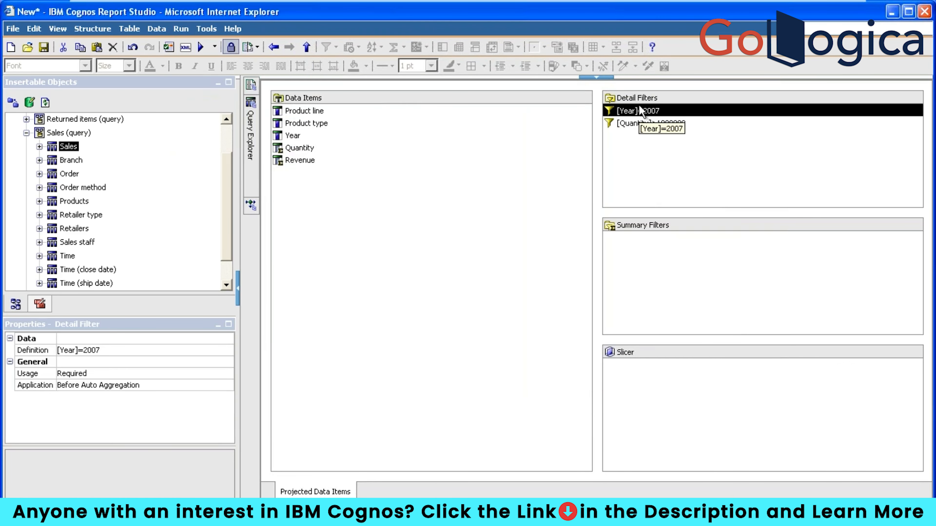
pyautogui.click(144, 386)
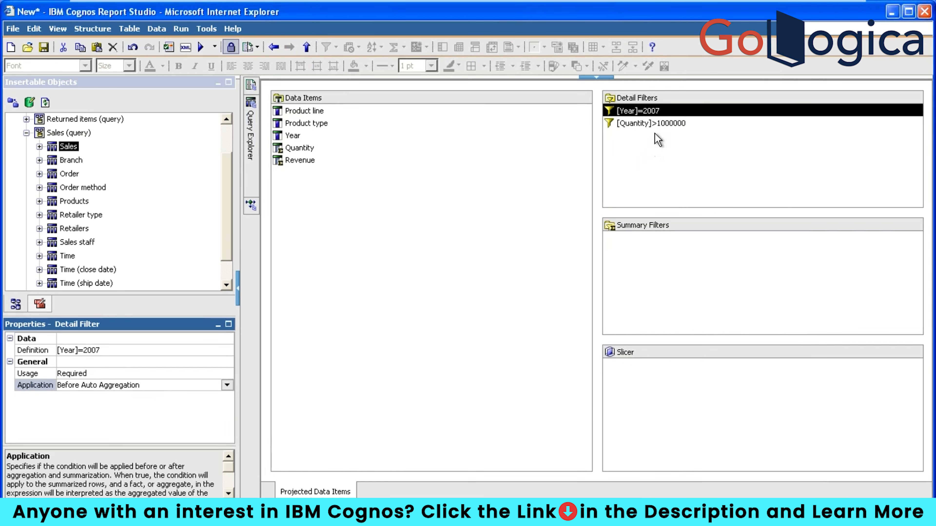
pyautogui.click(665, 125)
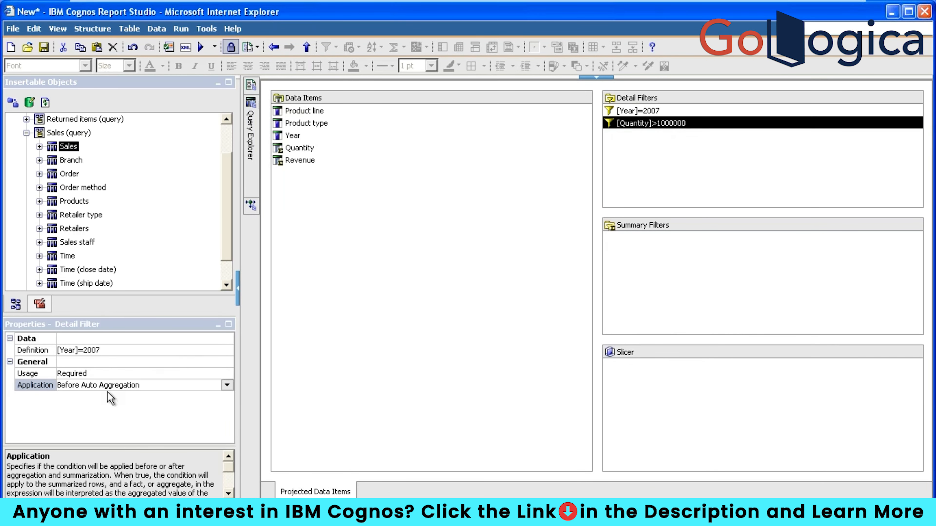
pyautogui.click(135, 386)
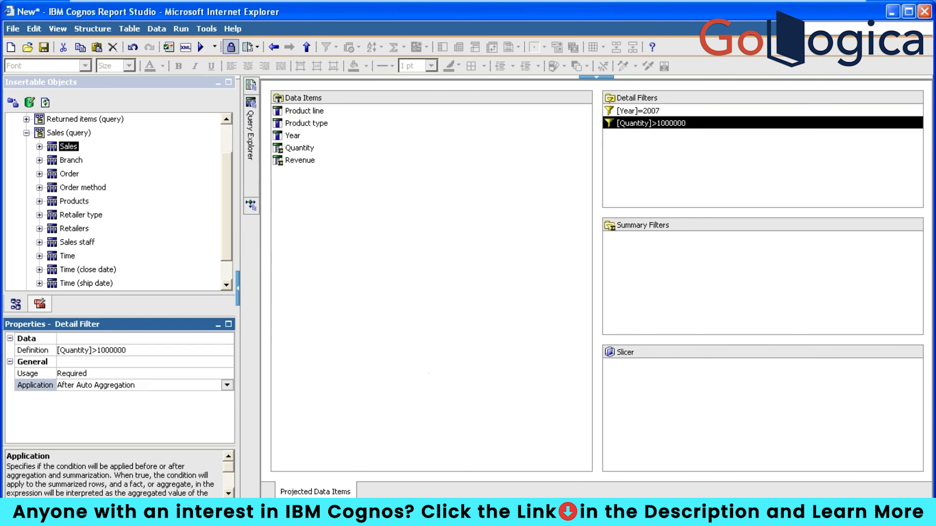
# Step: Close the earlier report output windows, check the tabular data output that is still running, and return to the query
pyautogui.rightClick(311, 513)
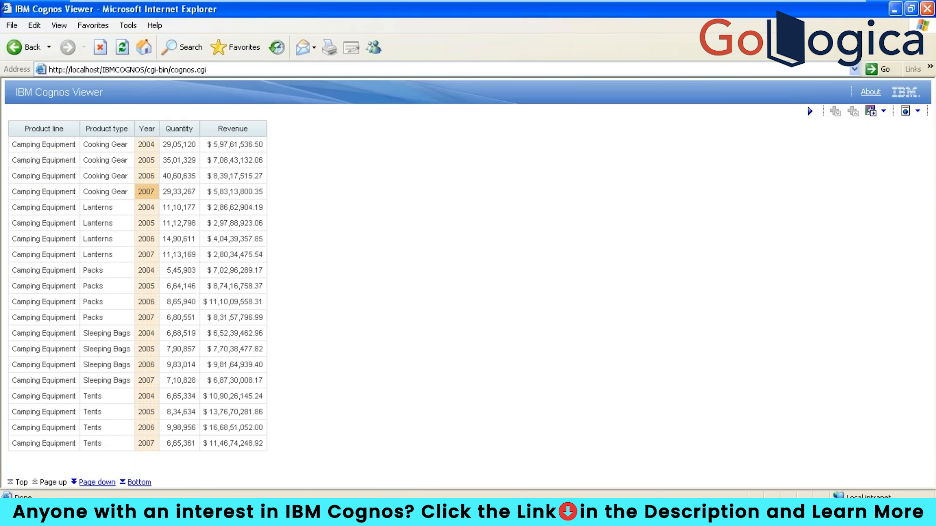
pyautogui.click(330, 504)
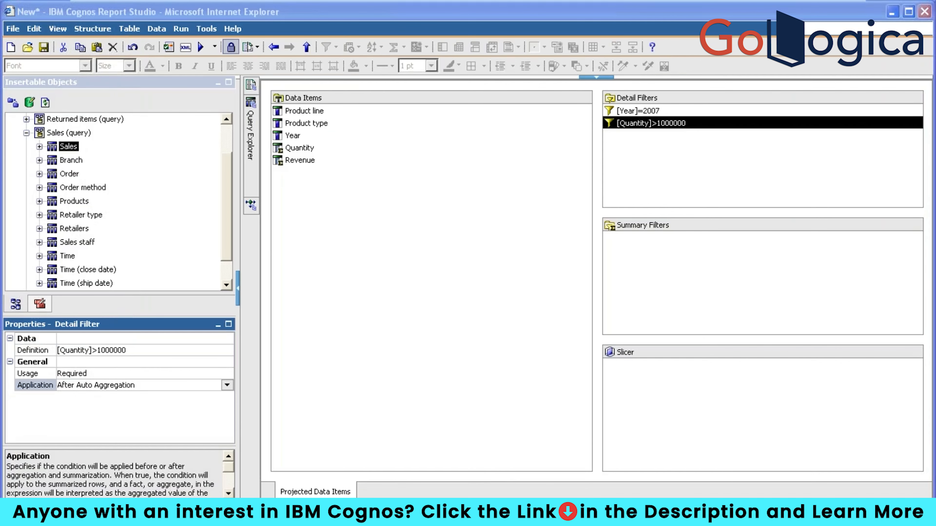
pyautogui.rightClick(473, 513)
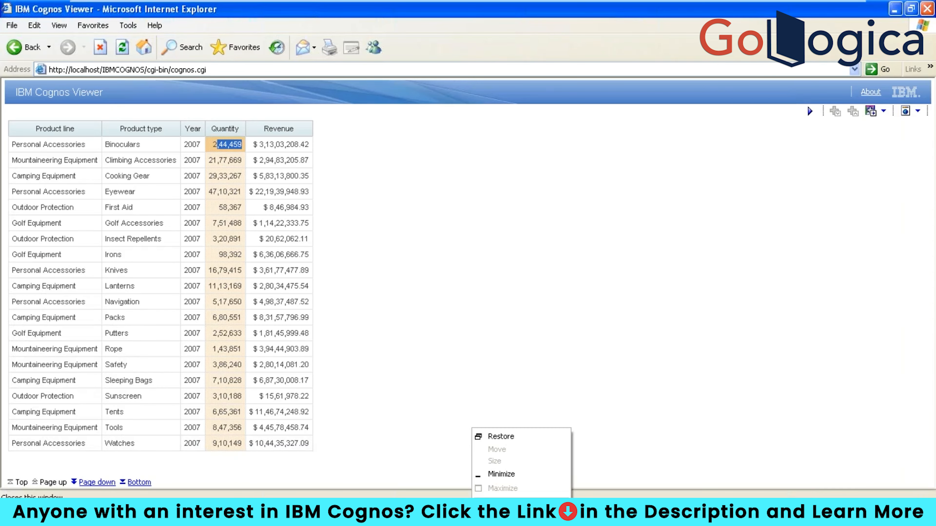
pyautogui.click(492, 504)
pyautogui.rightClick(478, 513)
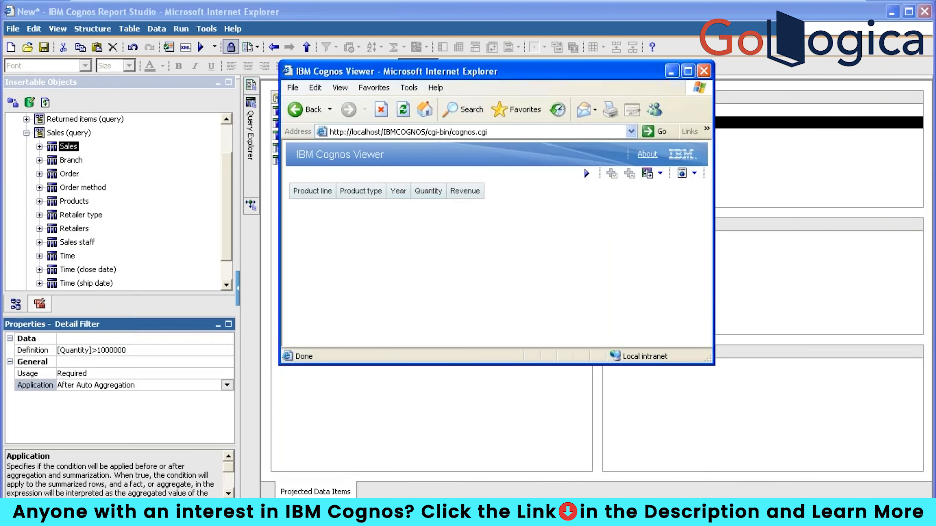
pyautogui.click(495, 504)
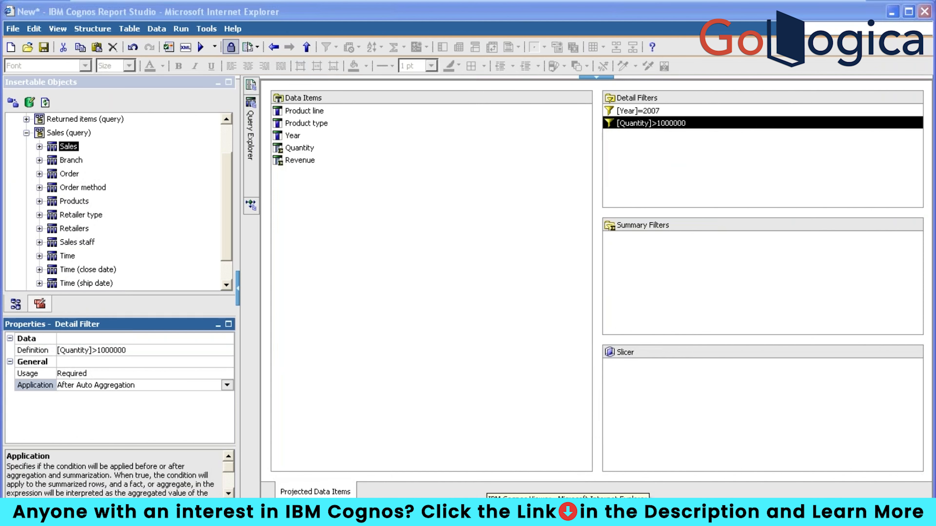
pyautogui.click(473, 513)
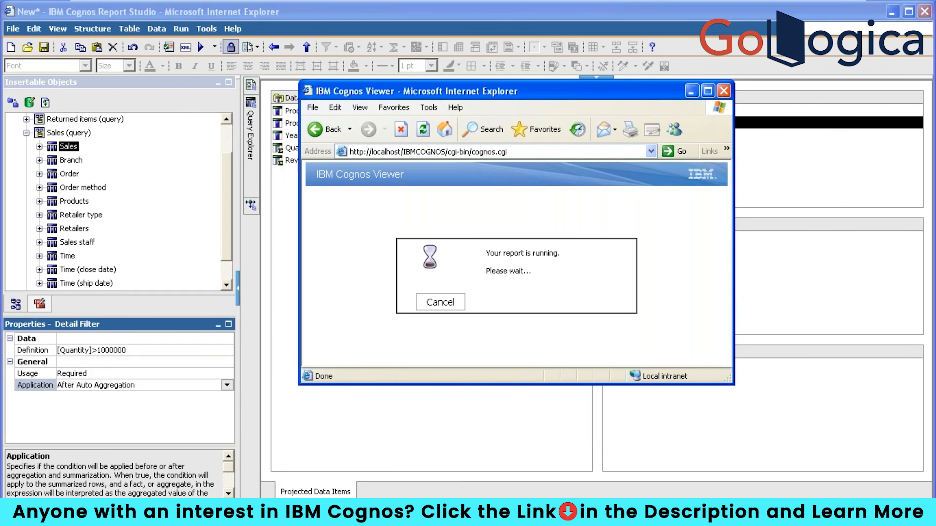
pyautogui.click(449, 447)
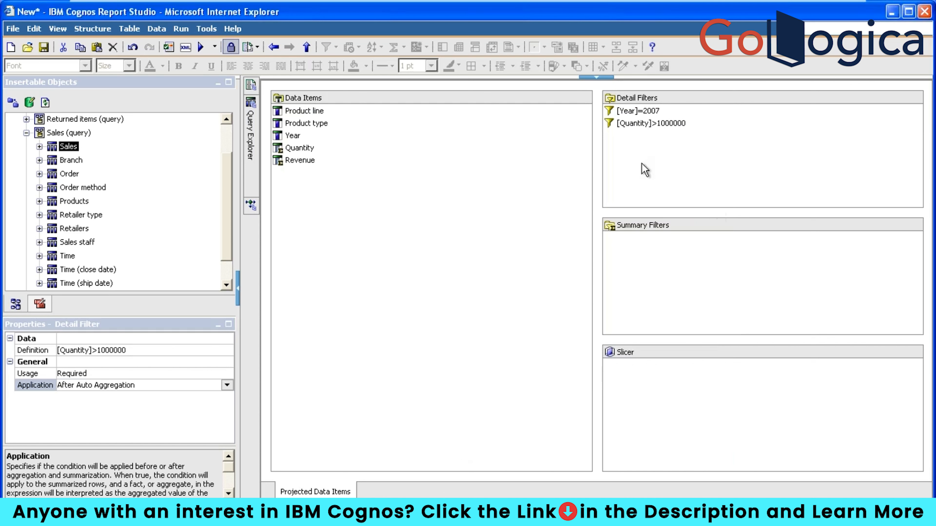
# Step: Add a summary filter on the Quantity data item with the expression [Quantity]>10000
pyautogui.click(292, 145)
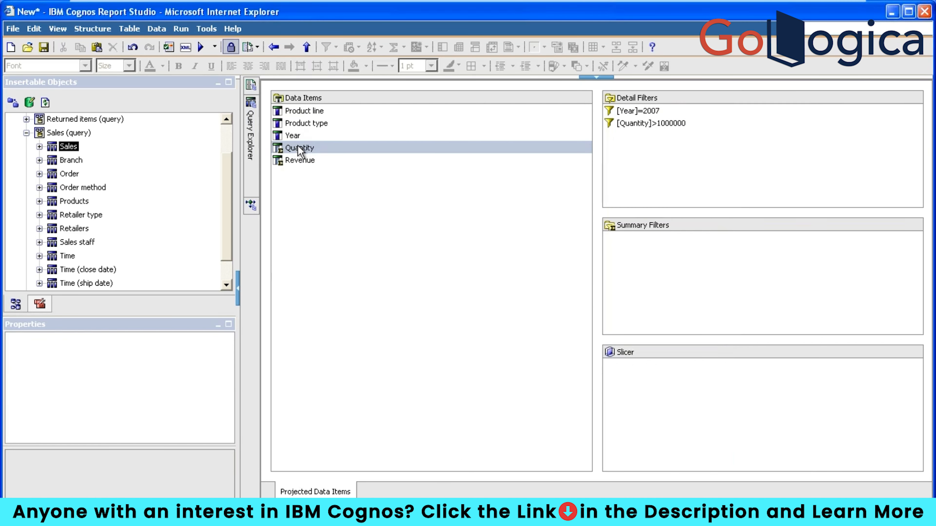
pyautogui.click(298, 147)
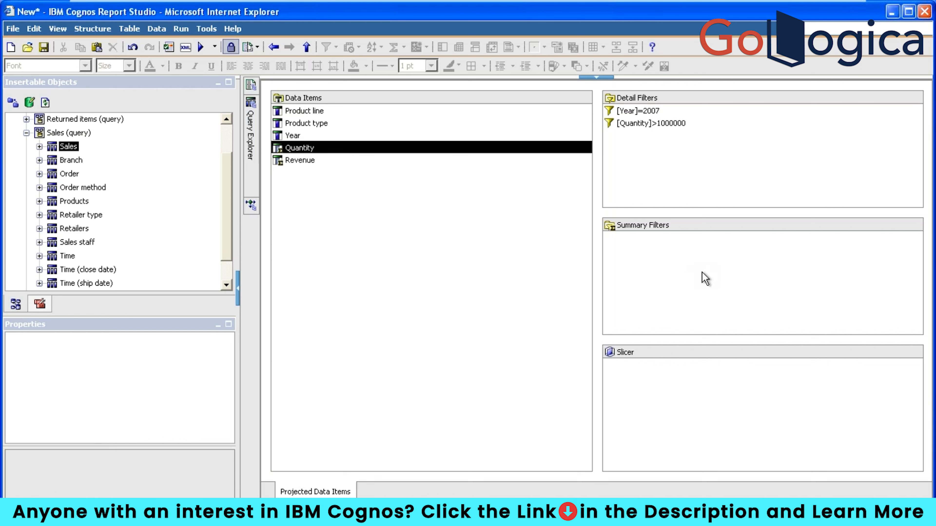
pyautogui.doubleClick(694, 286)
pyautogui.click(567, 177)
pyautogui.write('>10000')
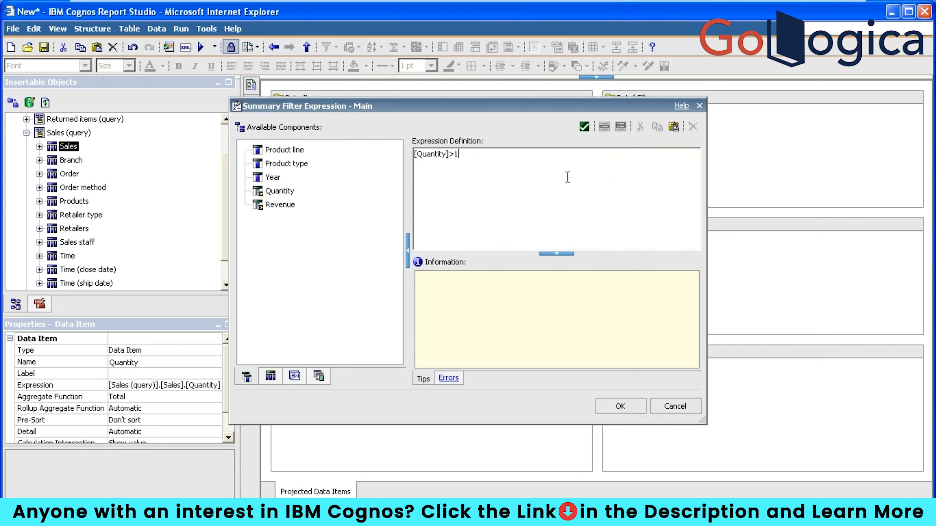
pyautogui.click(620, 405)
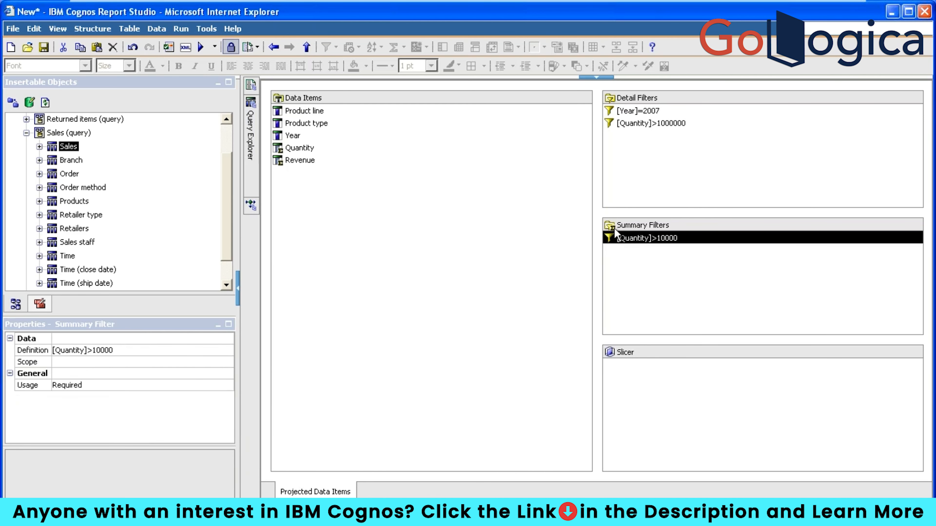
# Step: Try Product line and Product type as the scope of the [Quantity]>10000 summary filter, then discard the choice
pyautogui.click(123, 363)
pyautogui.click(227, 362)
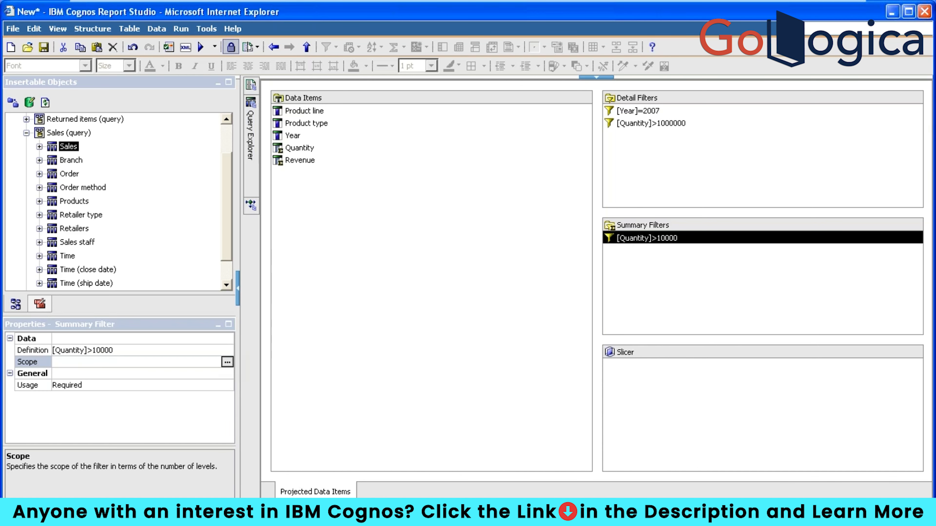
pyautogui.click(375, 207)
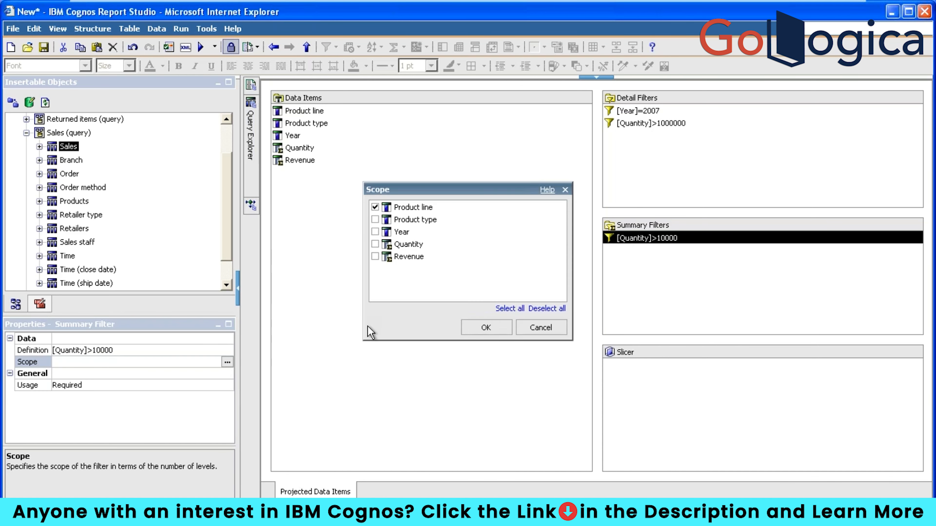
pyautogui.click(375, 207)
pyautogui.click(375, 219)
pyautogui.click(375, 219)
pyautogui.click(548, 326)
# Step: Compare the properties of the Quantity detail and summary filters, and examine the summary filter's scope options
pyautogui.click(650, 125)
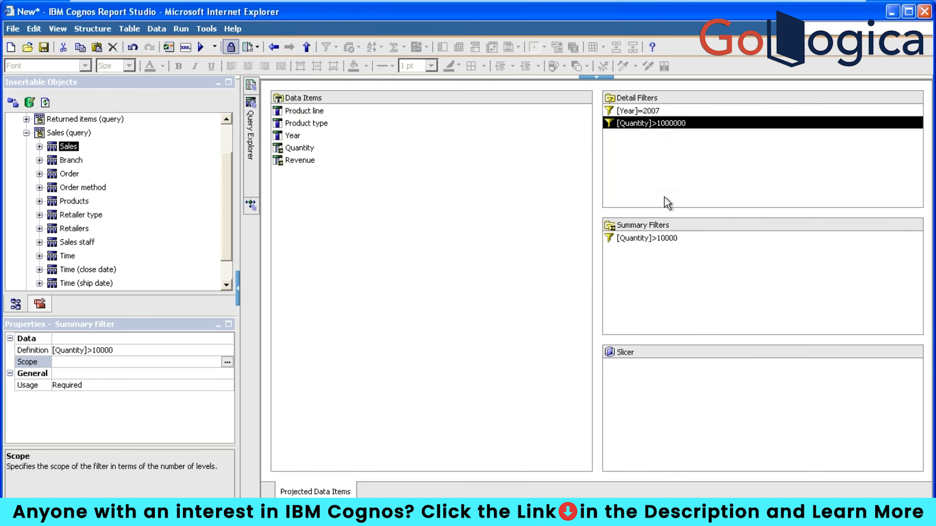
pyautogui.click(655, 240)
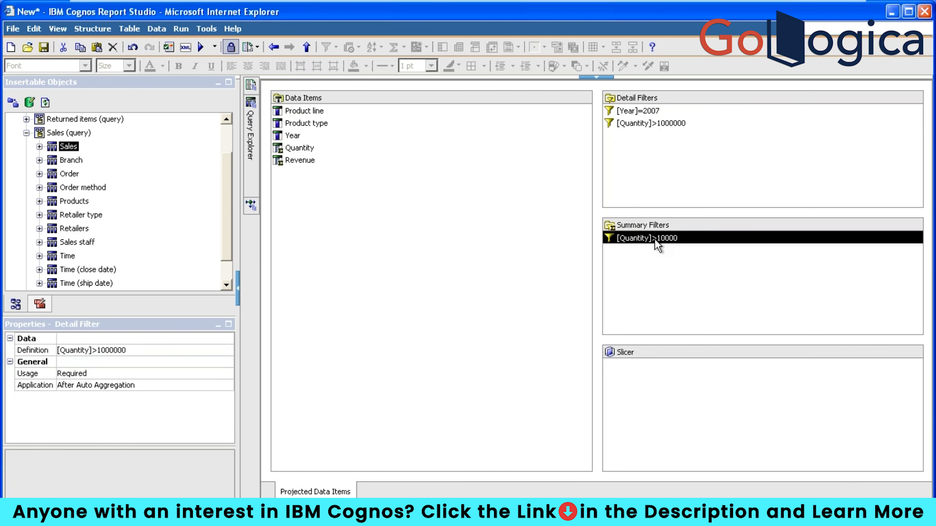
pyautogui.click(156, 361)
pyautogui.click(227, 362)
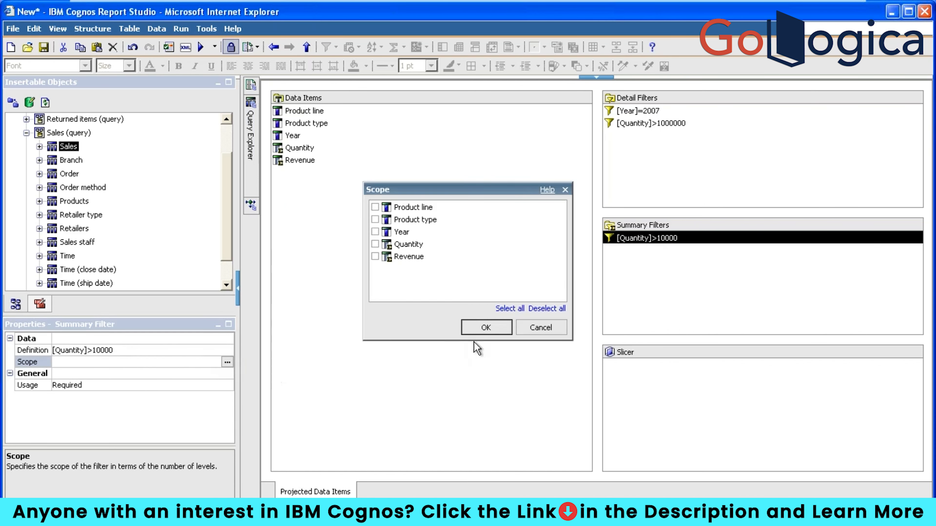
pyautogui.click(541, 327)
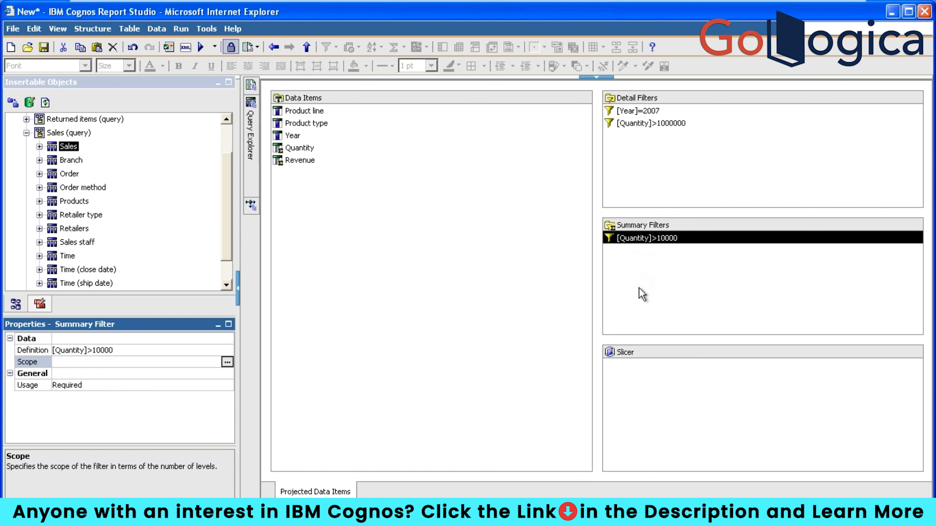
# Step: Switch to the other report and change its package to GO Sales (analysis)
pyautogui.click(597, 473)
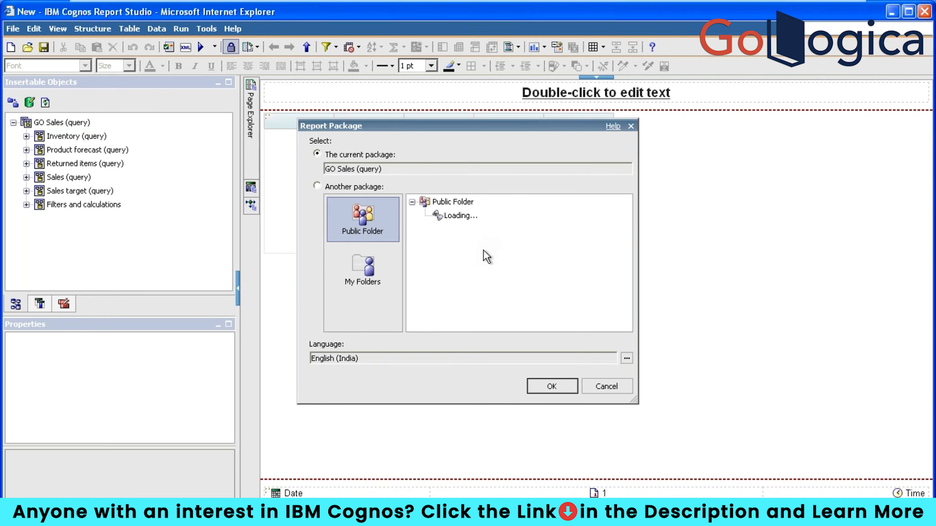
pyautogui.click(477, 216)
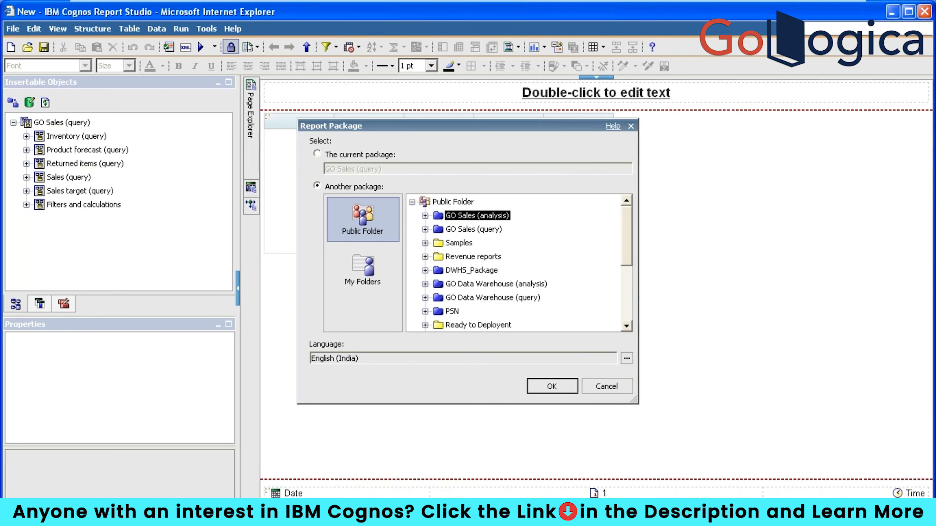
pyautogui.click(552, 386)
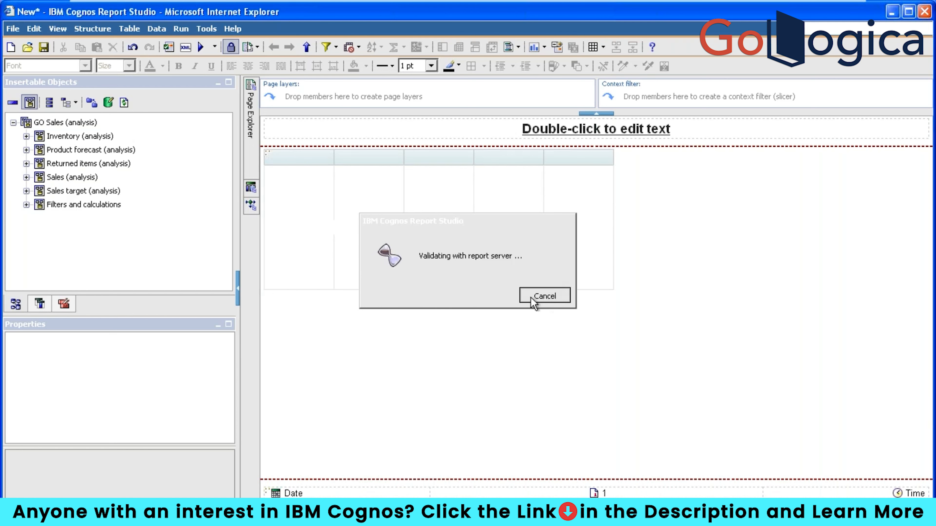
# Step: Add the Year level of the Sales (analysis) Time hierarchy as a list column and run the report
pyautogui.click(26, 178)
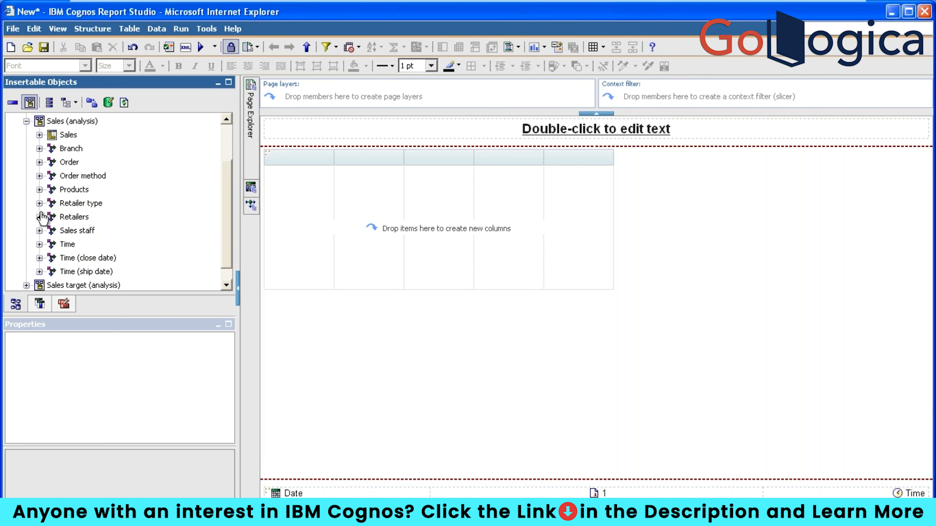
pyautogui.click(39, 244)
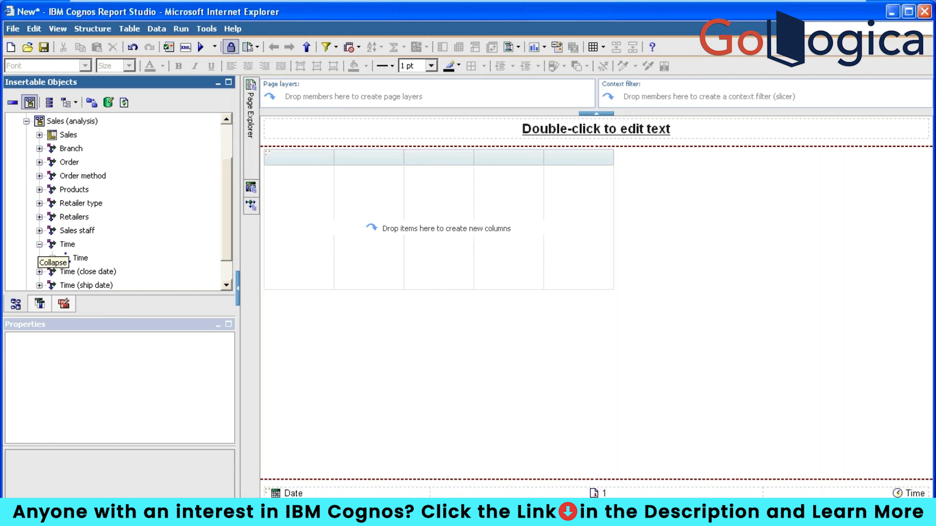
pyautogui.click(53, 258)
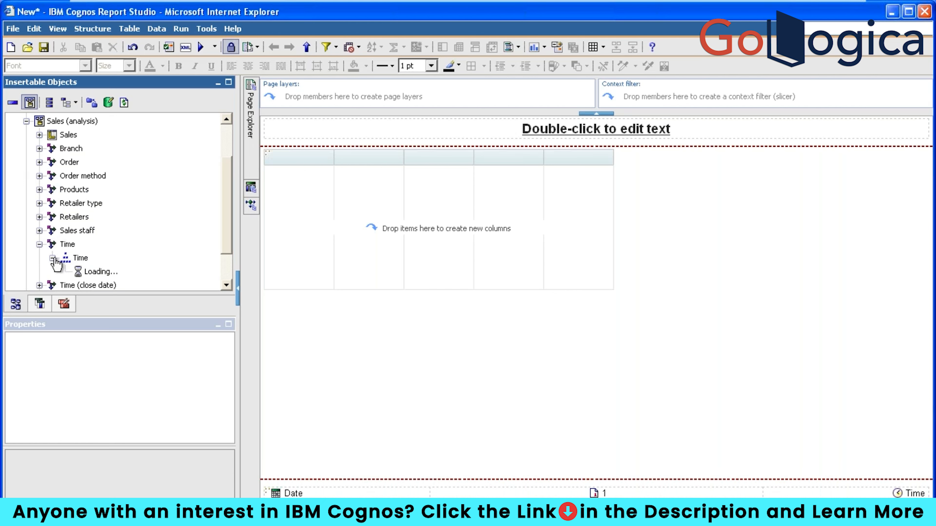
pyautogui.moveTo(94, 232); pyautogui.dragTo(403, 231)
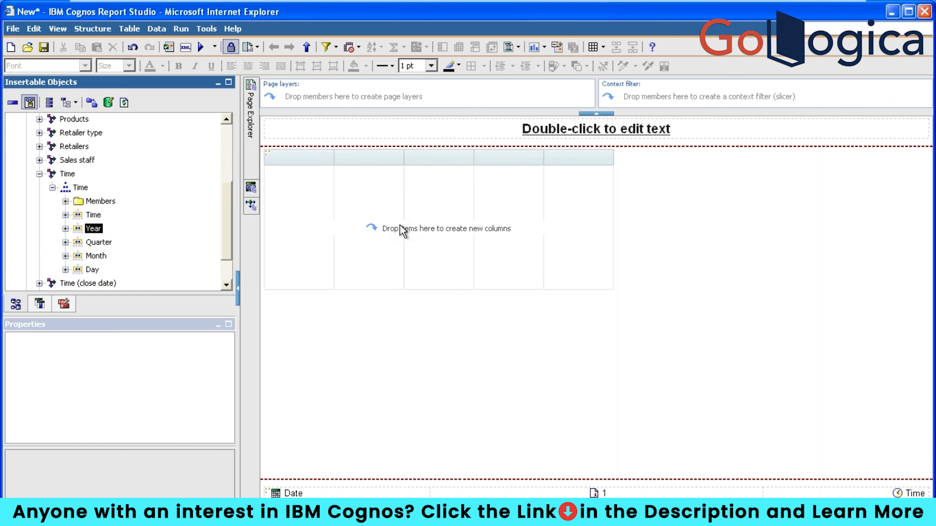
pyautogui.click(201, 47)
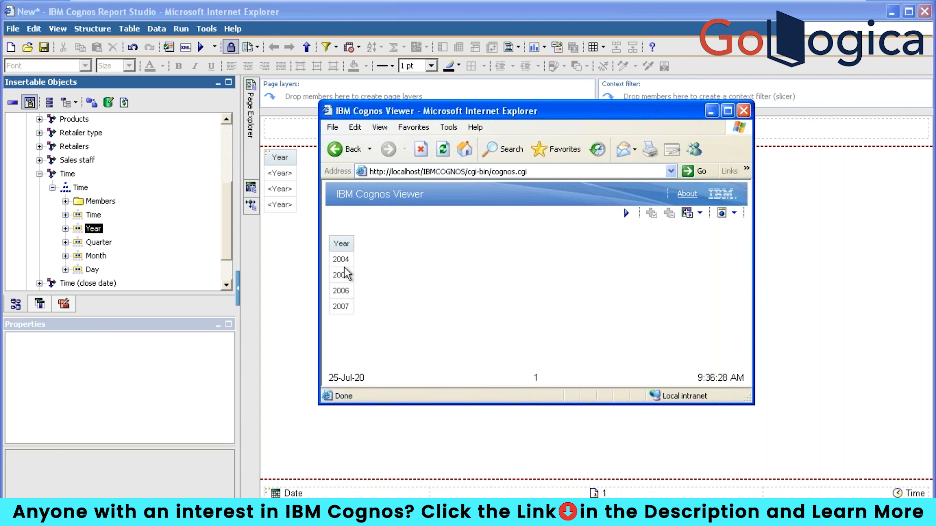
# Step: Add the 2005 member of the Year level to the slicer of Query1 and run the report
pyautogui.click(65, 229)
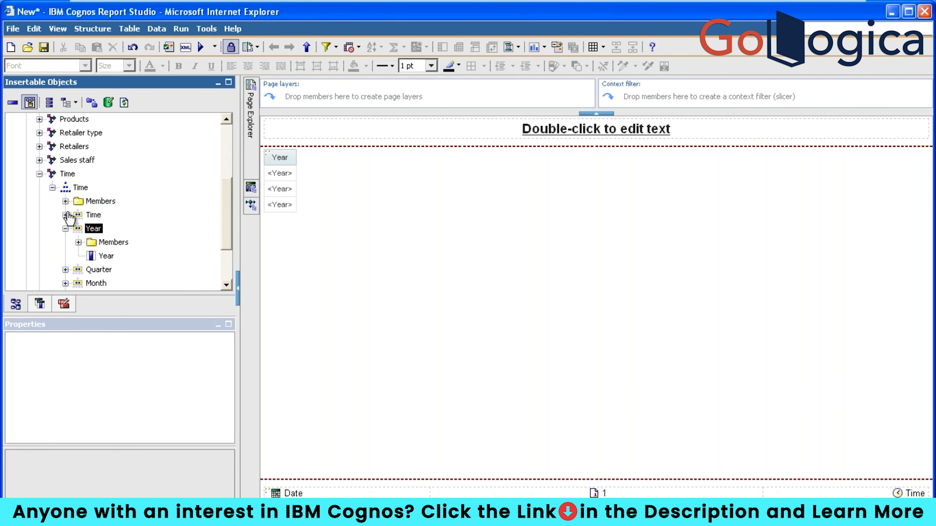
pyautogui.click(80, 187)
pyautogui.click(93, 228)
pyautogui.click(78, 242)
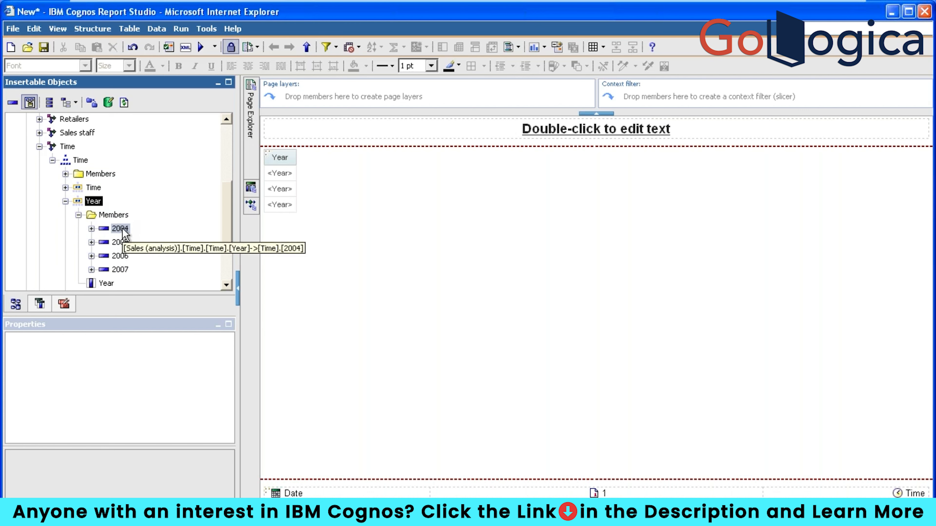
pyautogui.click(250, 187)
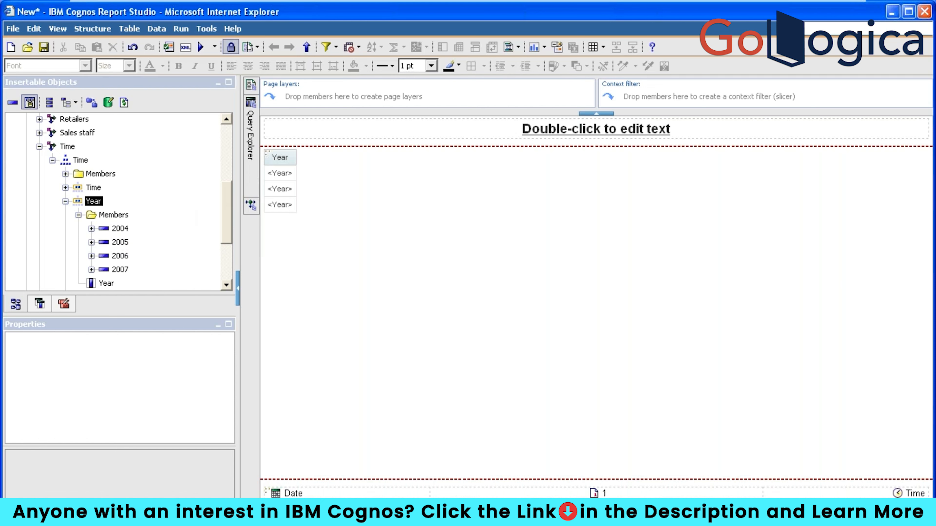
pyautogui.click(316, 115)
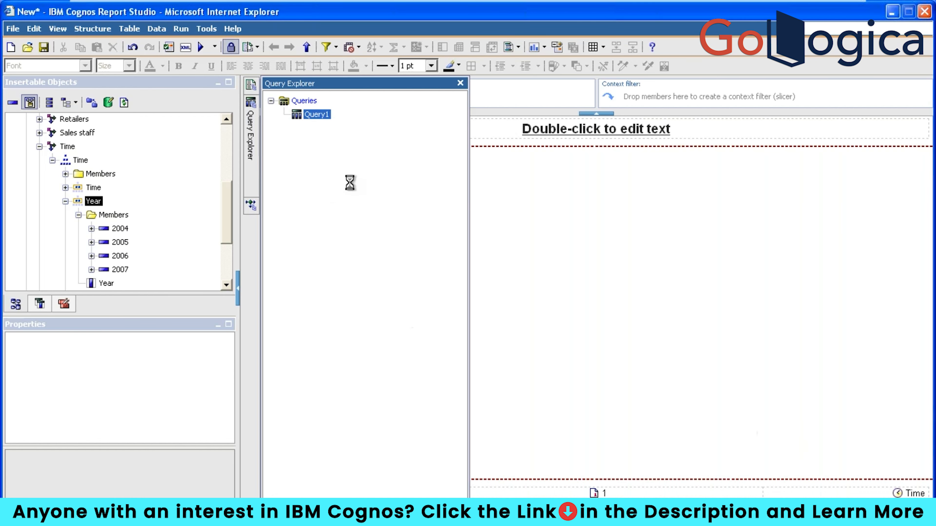
pyautogui.moveTo(121, 243); pyautogui.dragTo(691, 412)
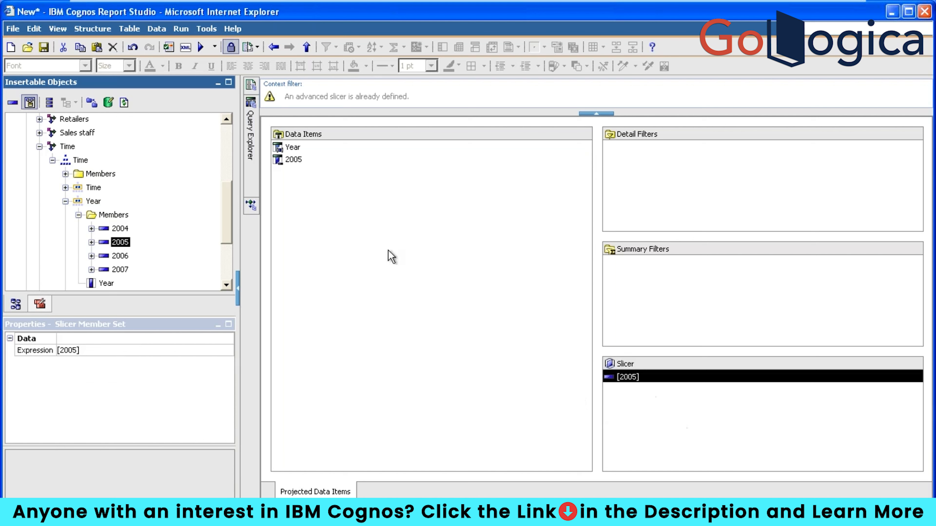
pyautogui.click(201, 47)
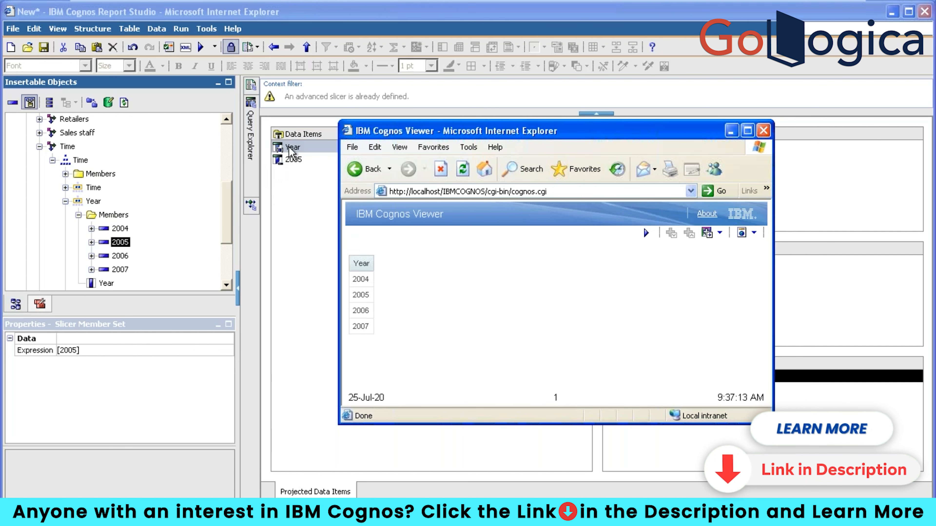
# Step: Associate the Year and 2005 data items with the list on Page1 through its Properties setting, and run the report again
pyautogui.click(251, 84)
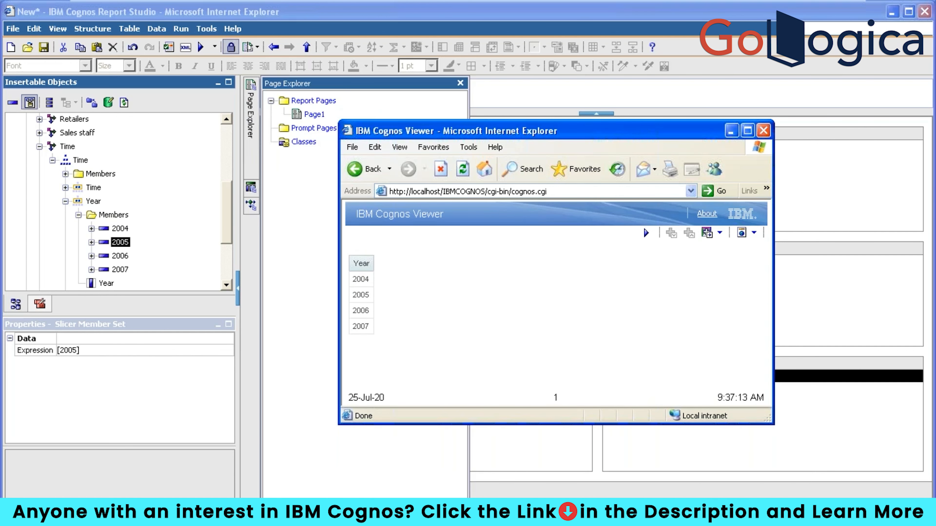
pyautogui.click(303, 114)
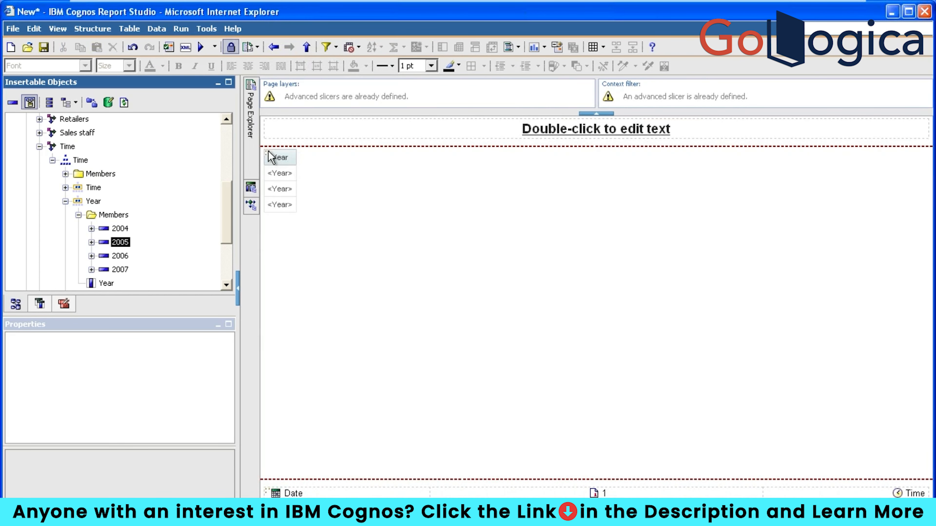
pyautogui.click(268, 152)
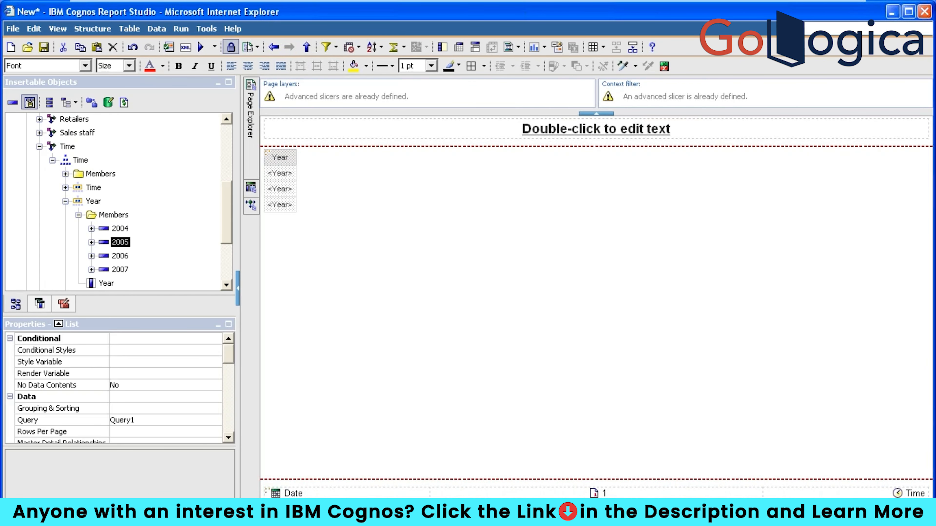
pyautogui.click(229, 324)
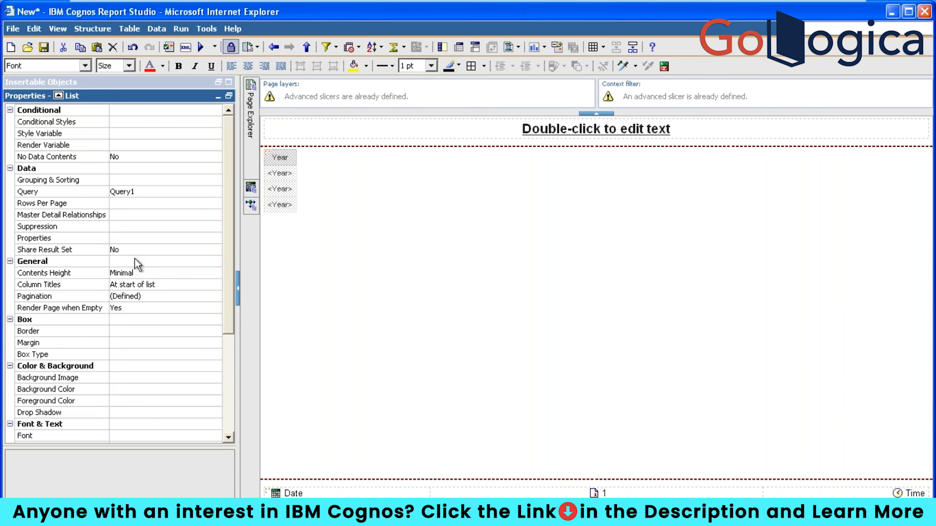
pyautogui.click(217, 239)
pyautogui.click(216, 239)
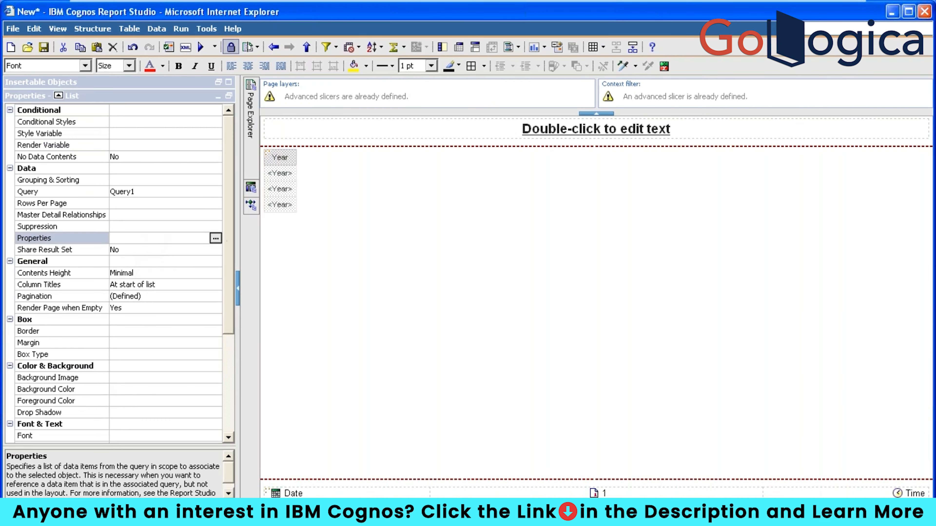
pyautogui.click(520, 310)
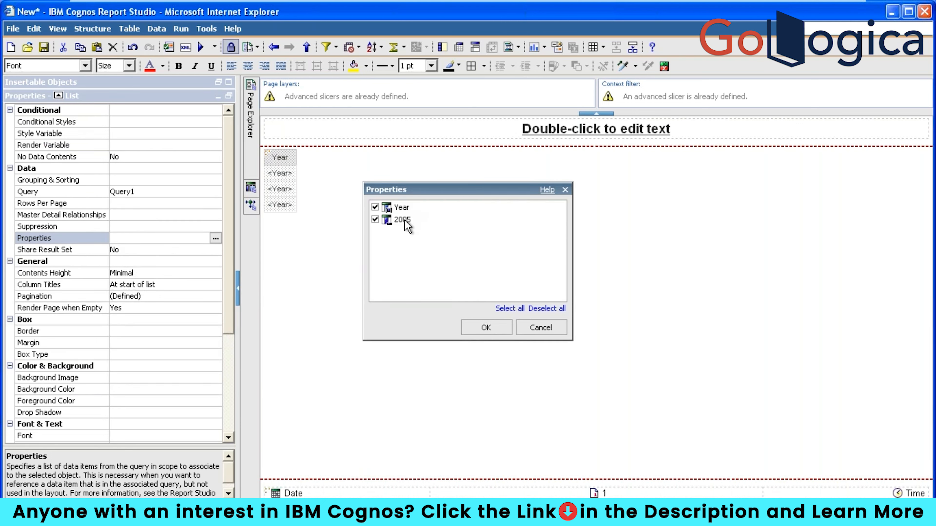
pyautogui.click(484, 328)
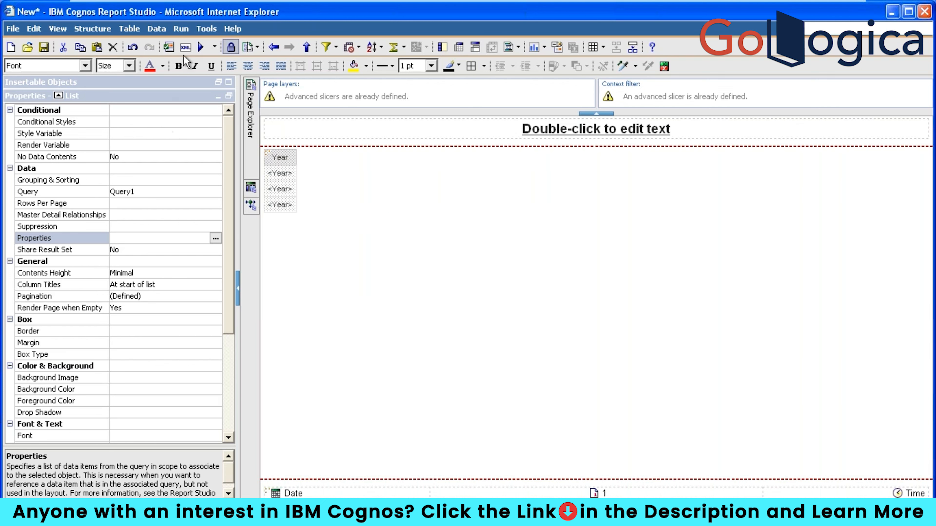
pyautogui.click(201, 47)
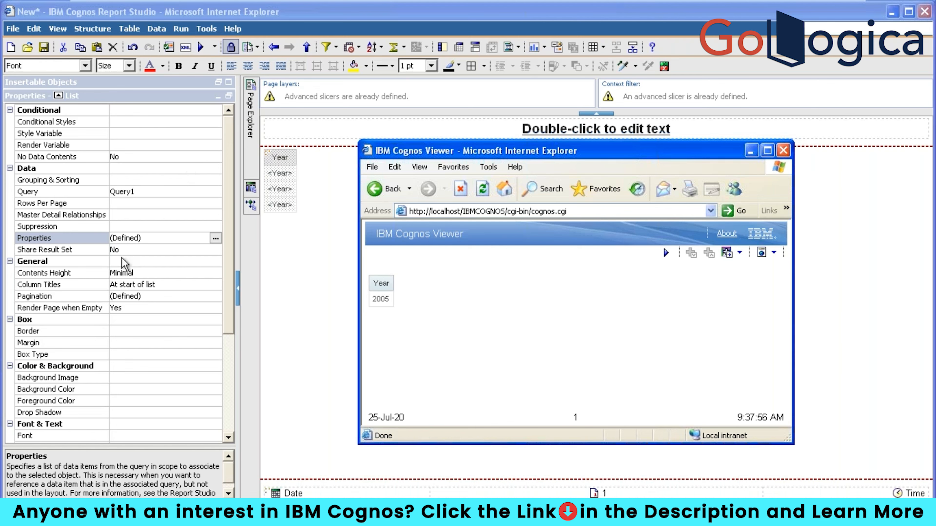
# Step: Switch to the Paint diagram of Cognos filter types to review it, and return to the report
pyautogui.click(688, 7)
pyautogui.moveTo(691, 1)
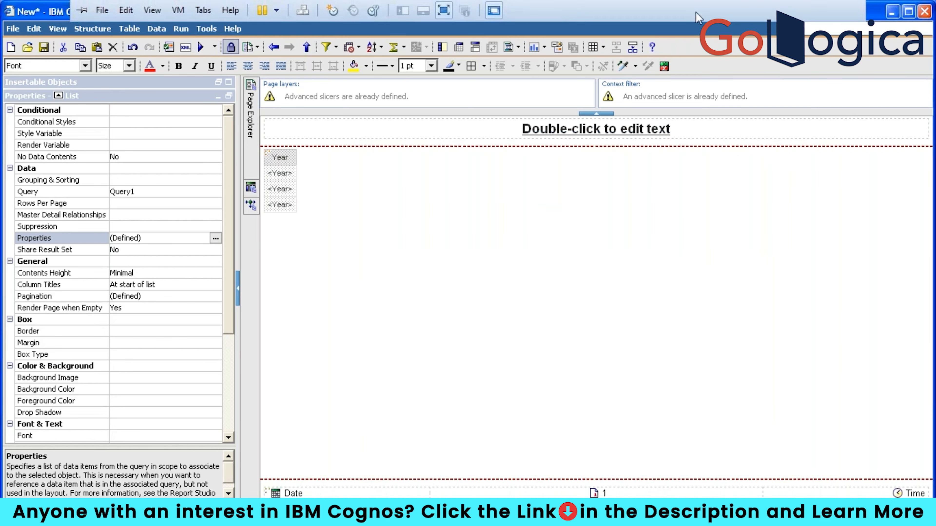
pyautogui.click(813, 11)
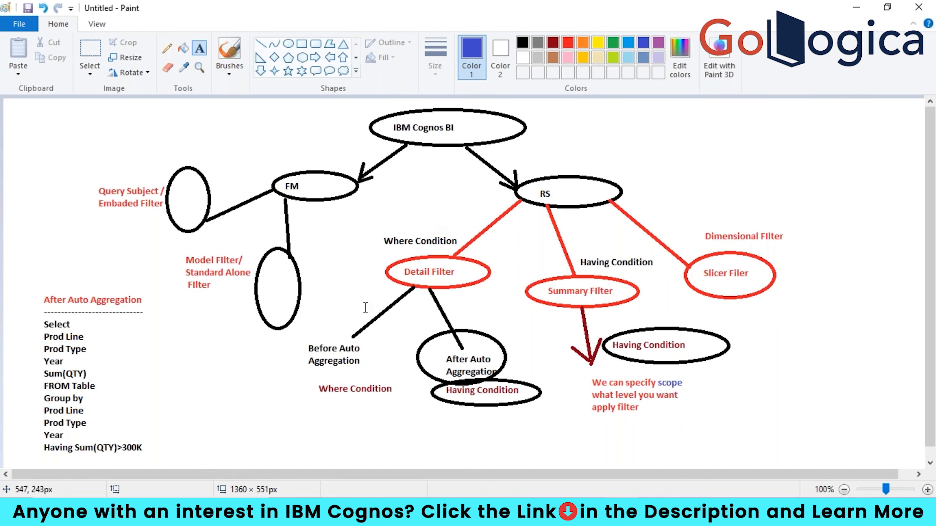
pyautogui.moveTo(453, 516)
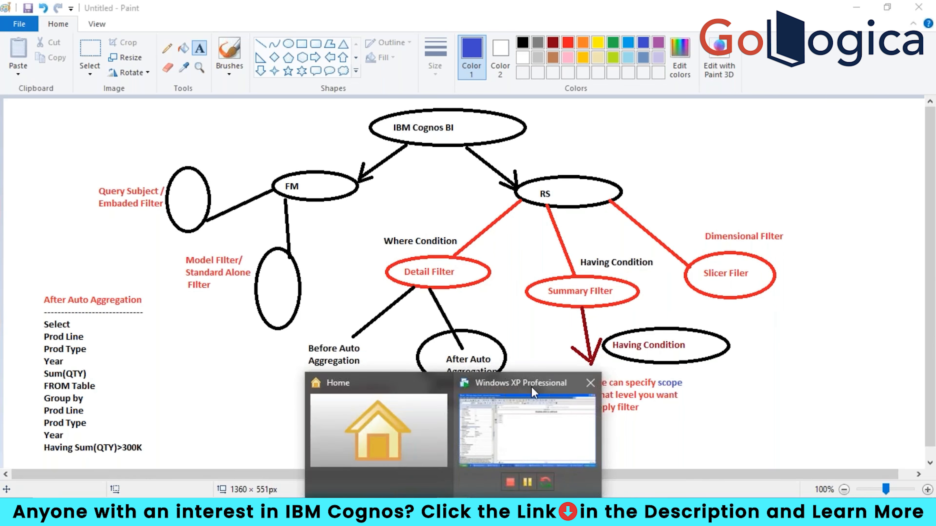
pyautogui.click(532, 387)
# Step: Examine the members and attributes of the Year, Quarter and Month levels in the Time hierarchy
pyautogui.click(231, 97)
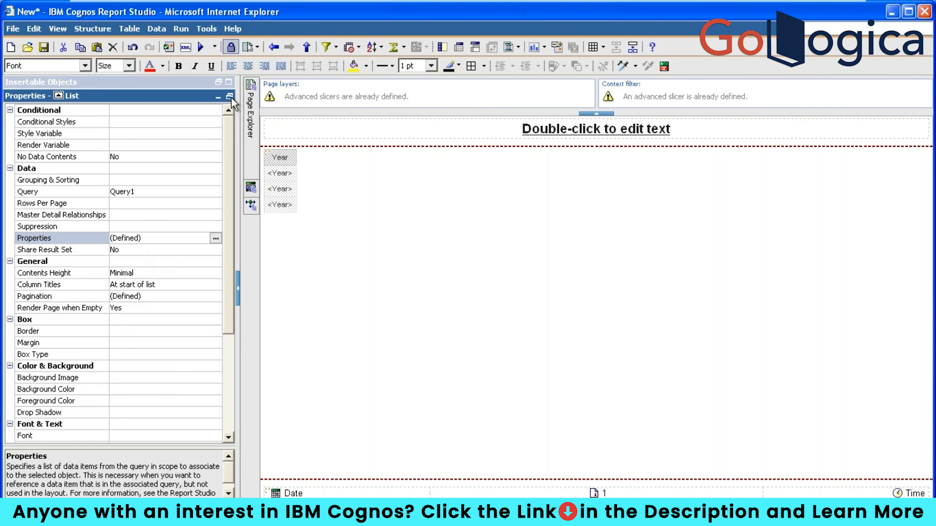
pyautogui.click(230, 97)
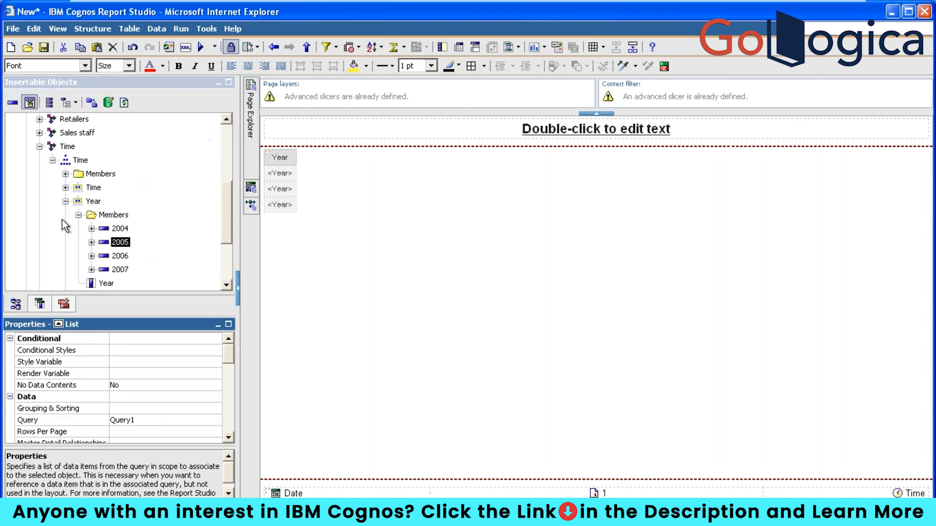
pyautogui.scroll(-2, 83, 217)
pyautogui.click(106, 203)
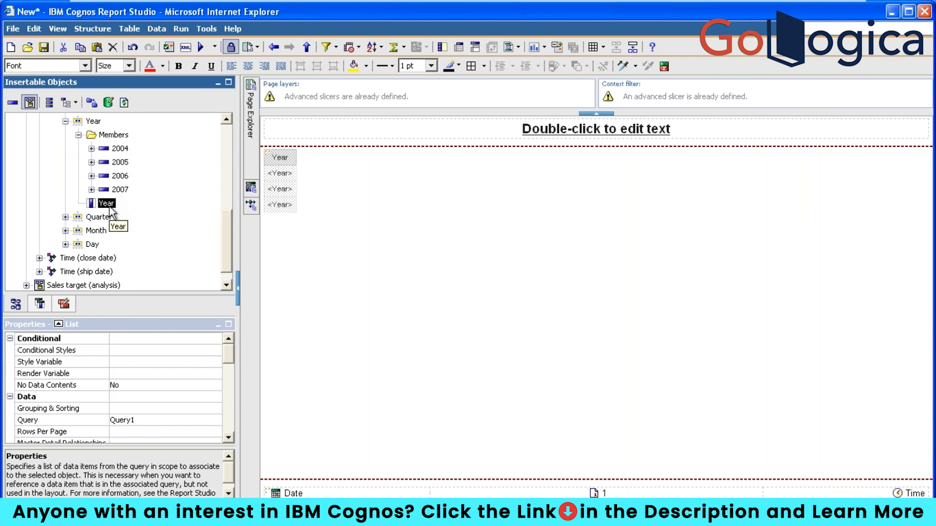
pyautogui.scroll(2, 122, 258)
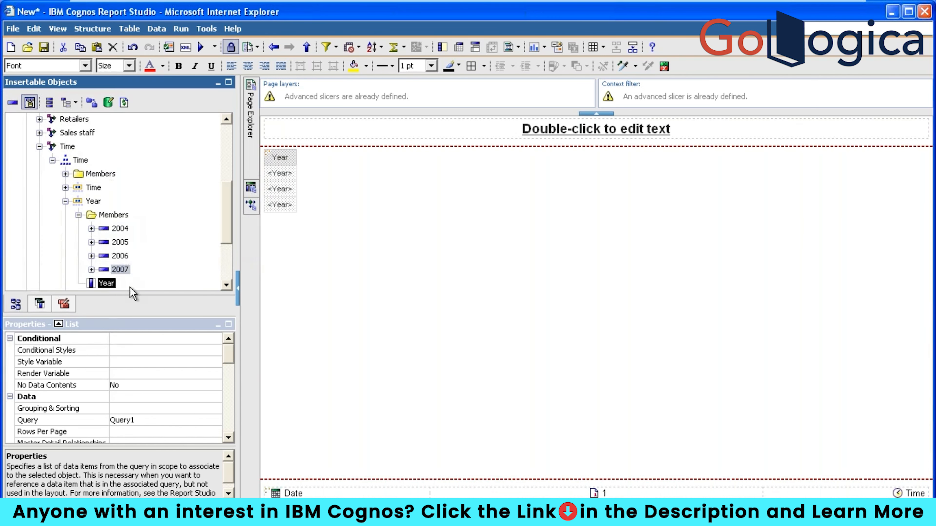
pyautogui.click(65, 202)
pyautogui.click(65, 215)
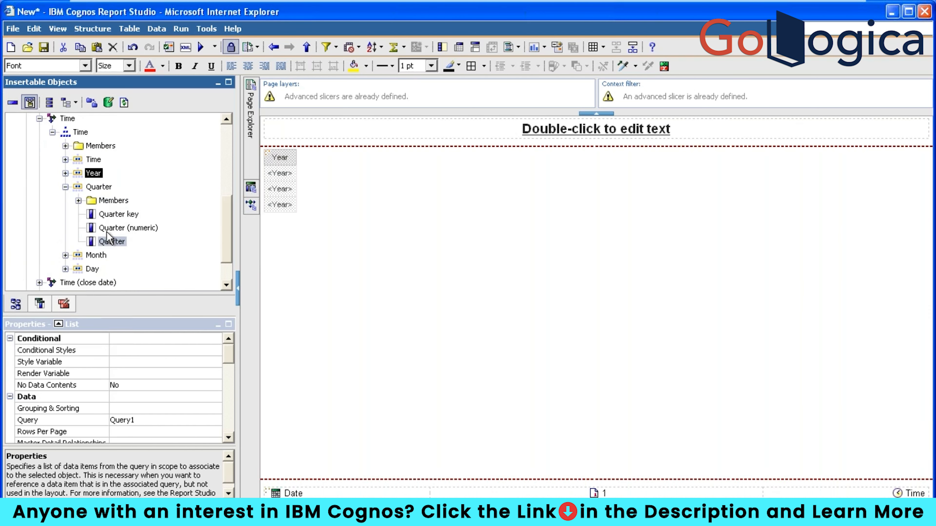
pyautogui.click(114, 214)
pyautogui.click(111, 230)
pyautogui.click(107, 241)
pyautogui.click(65, 255)
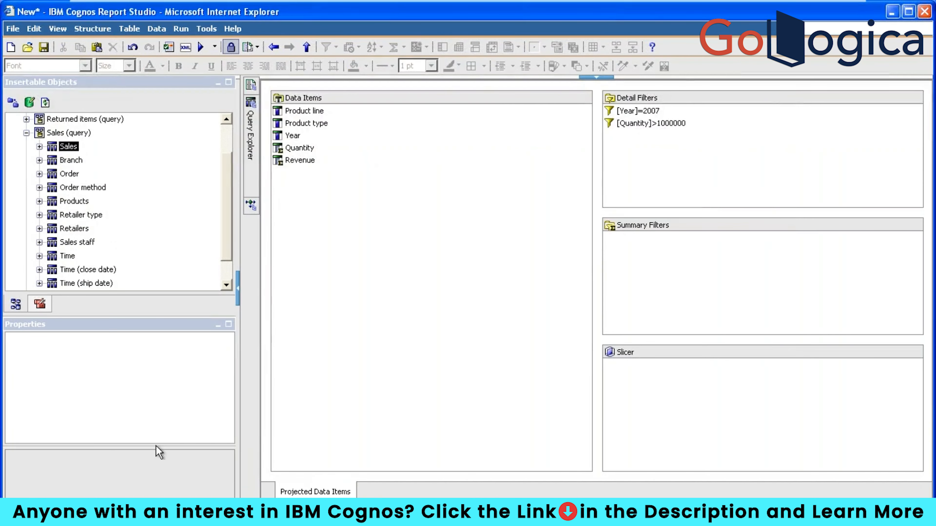
# Step: Delete the [Year]=2007 and [Quantity]>1000000 detail filters in the GO Sales (query) report, and go up to the query overview
pyautogui.click(657, 111)
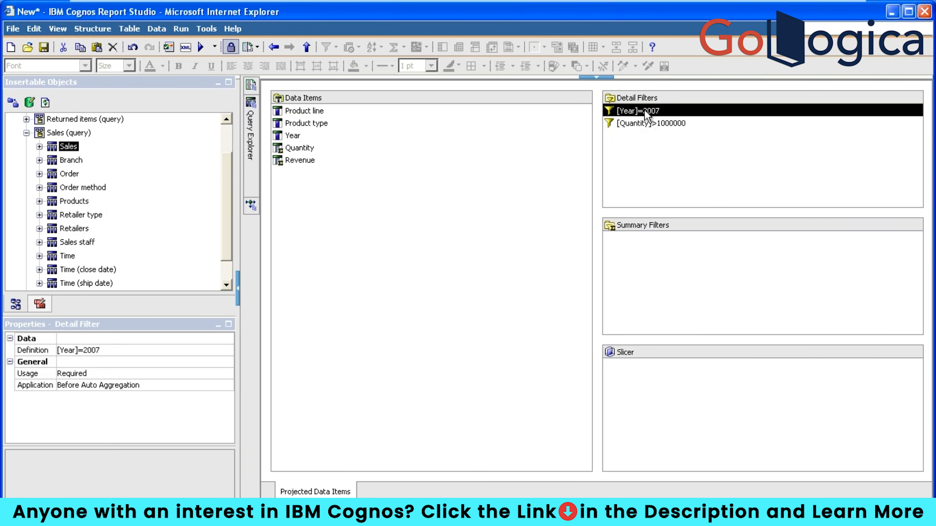
pyautogui.press('Delete')
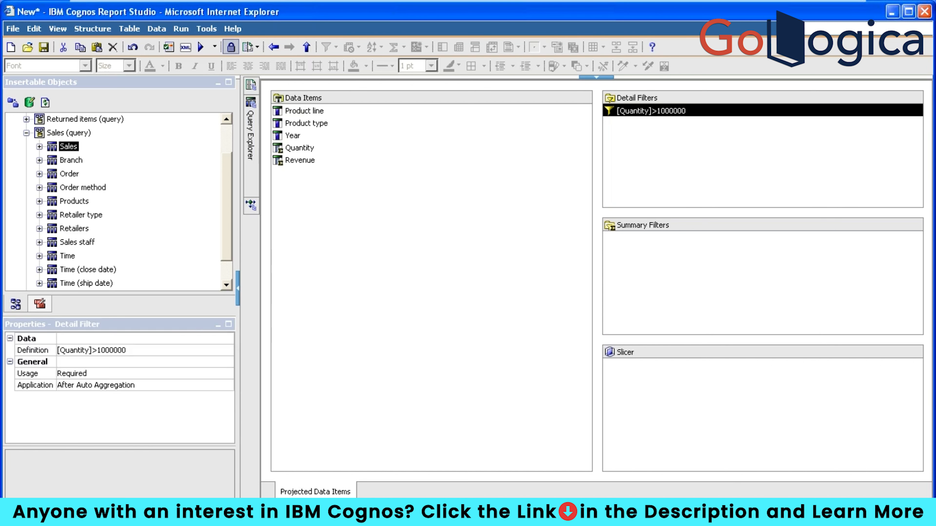
pyautogui.press('Delete')
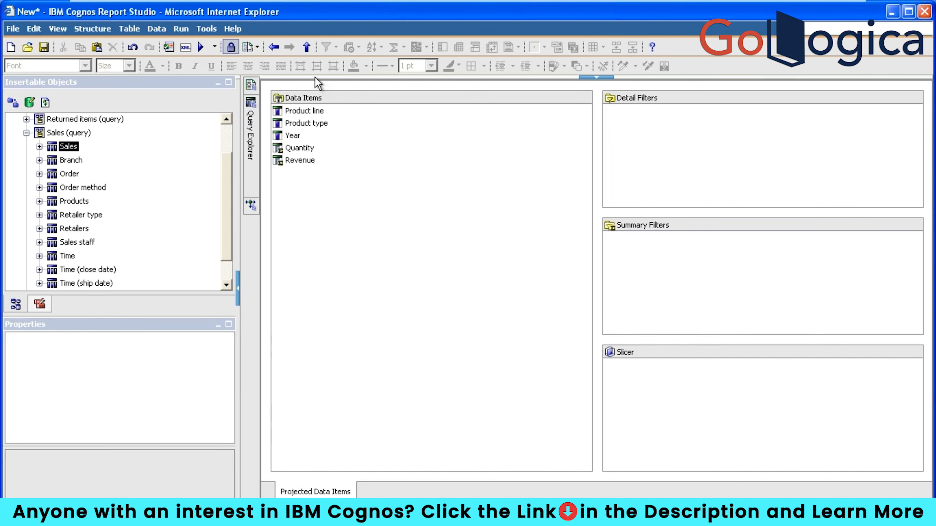
pyautogui.click(309, 48)
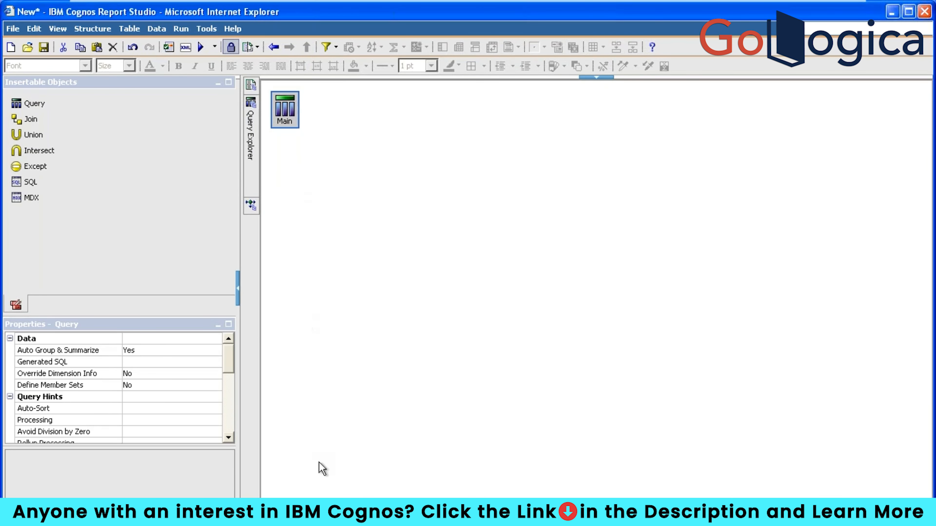
# Step: Open the Main query to review its data items and empty filter areas, and look through the report run options
pyautogui.moveTo(252, 90)
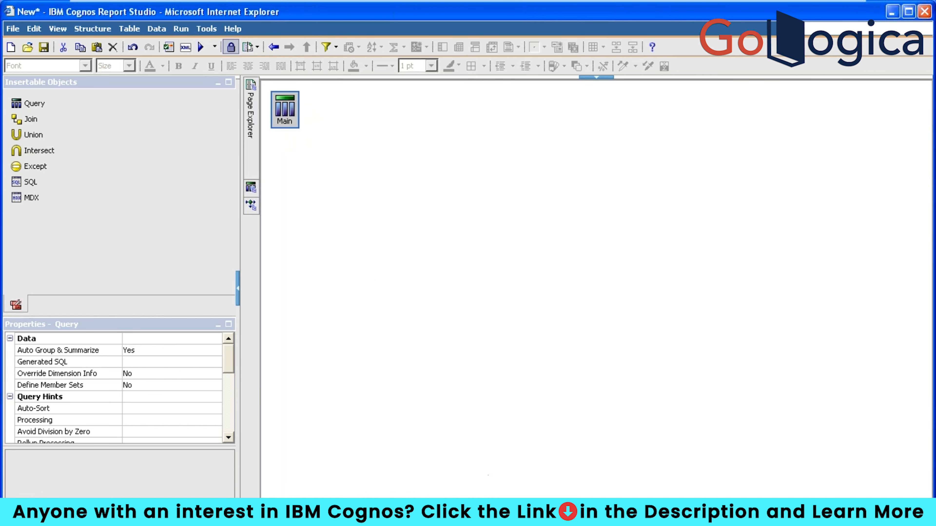
pyautogui.rightClick(283, 106)
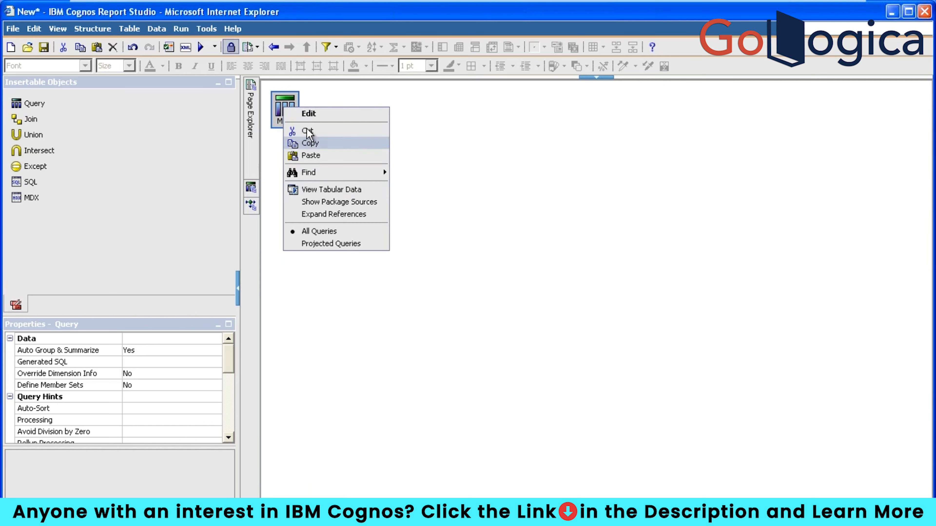
pyautogui.click(283, 107)
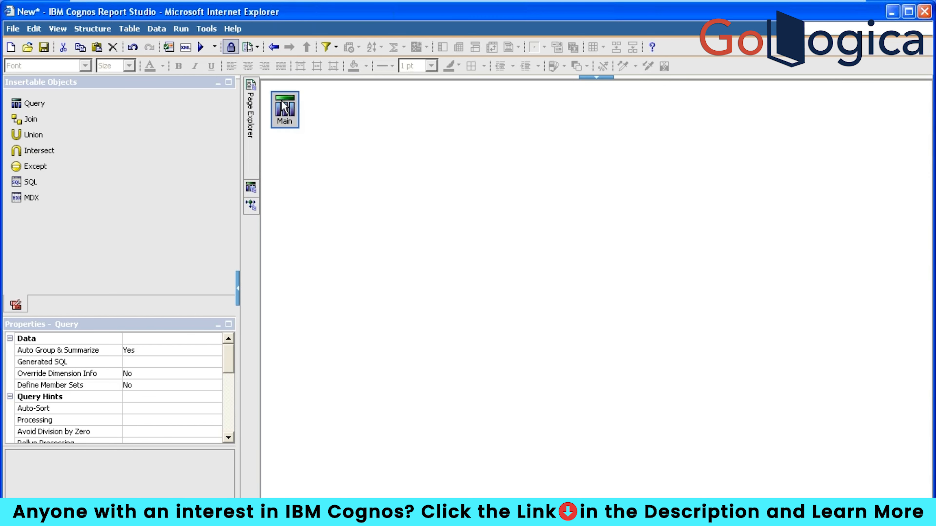
pyautogui.doubleClick(284, 107)
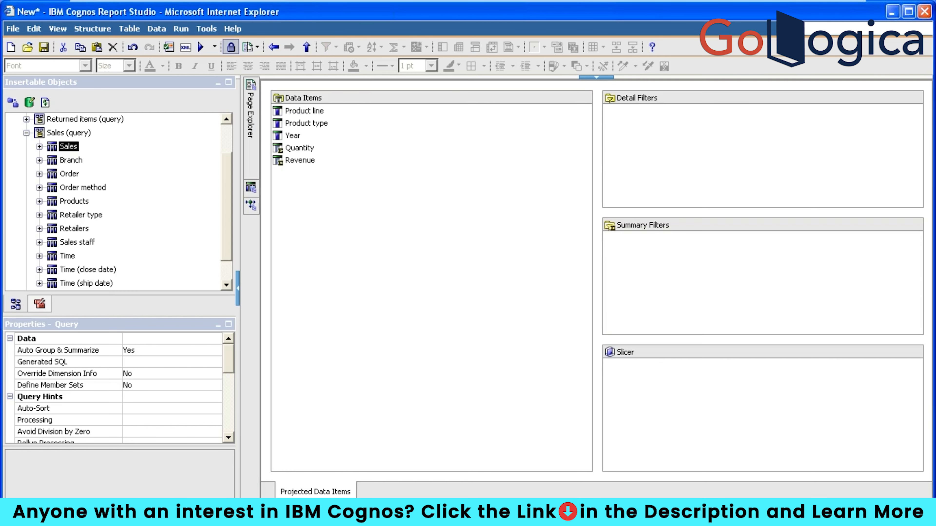
pyautogui.click(294, 125)
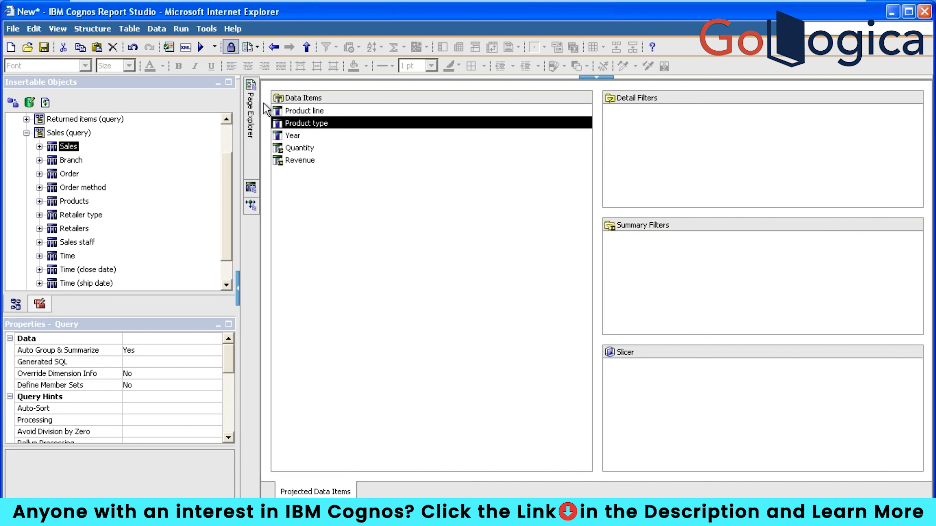
pyautogui.click(182, 30)
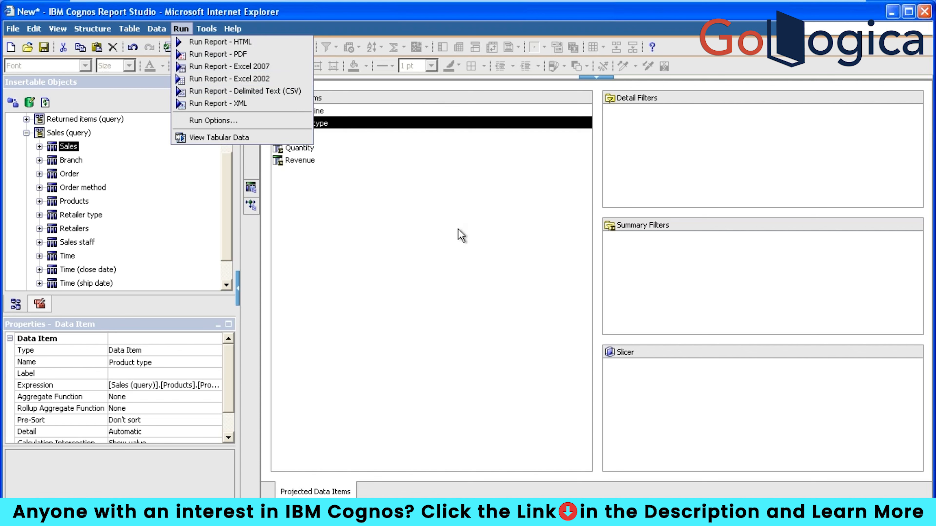
pyautogui.click(461, 235)
# Step: Return to Page1 of the report and insert an empty list on the page
pyautogui.click(306, 46)
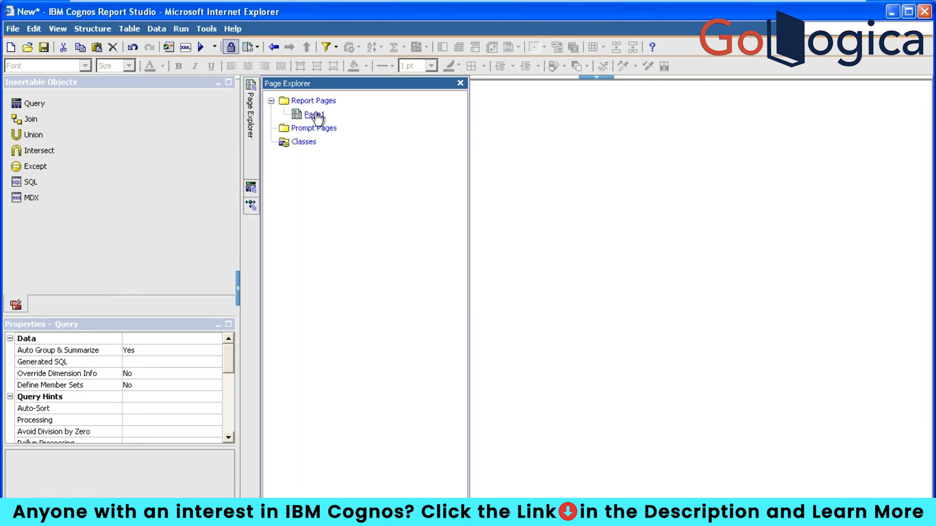
pyautogui.click(315, 115)
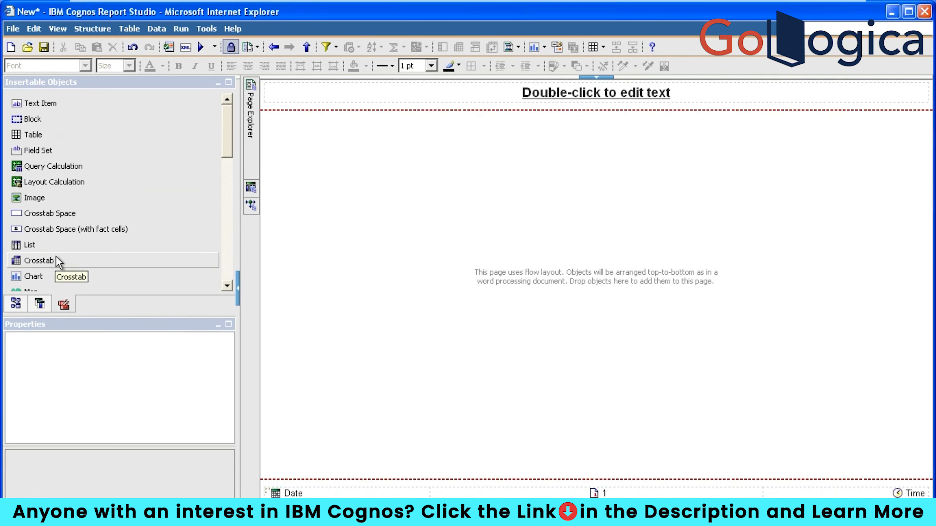
pyautogui.moveTo(36, 254); pyautogui.dragTo(429, 284)
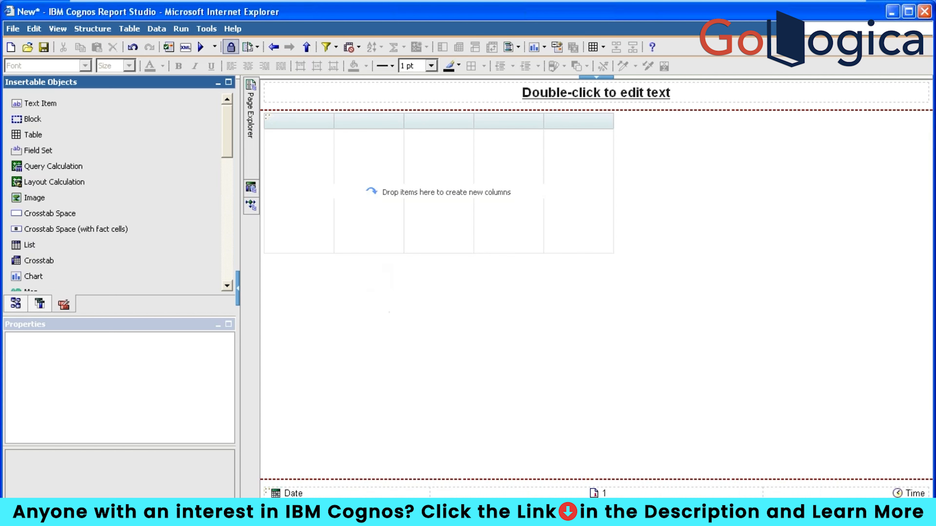
# Step: Review the earlier Year report outputs in Cognos Viewer, and return to the page layout with the empty list
pyautogui.click(682, 514)
pyautogui.click(700, 514)
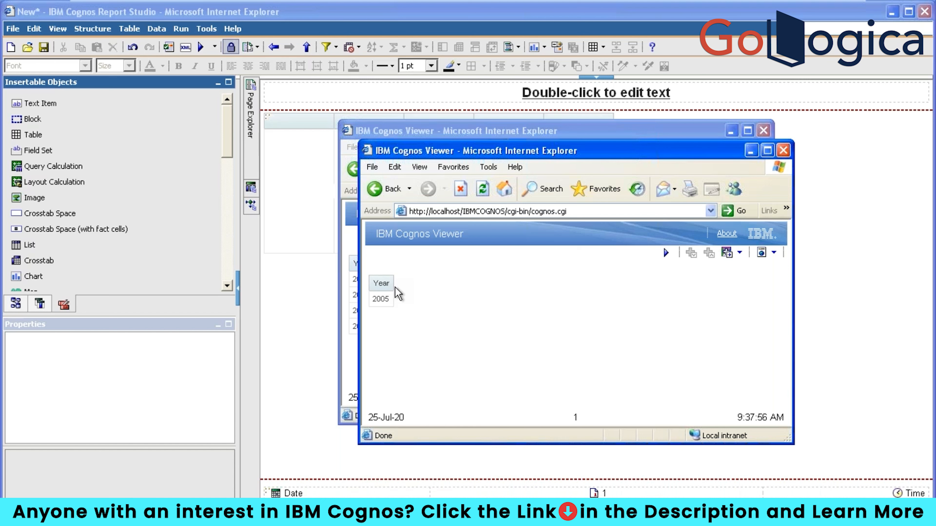
pyautogui.moveTo(478, 236); pyautogui.dragTo(375, 233)
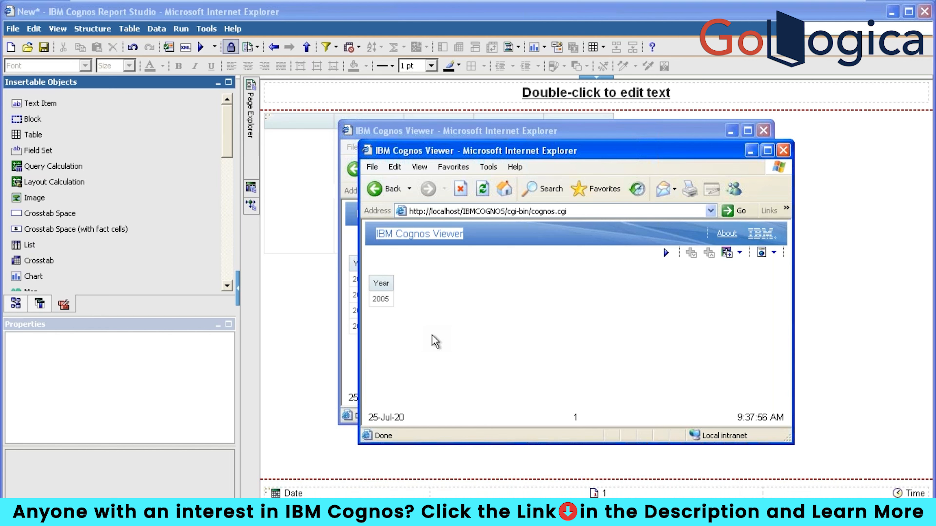
pyautogui.click(271, 125)
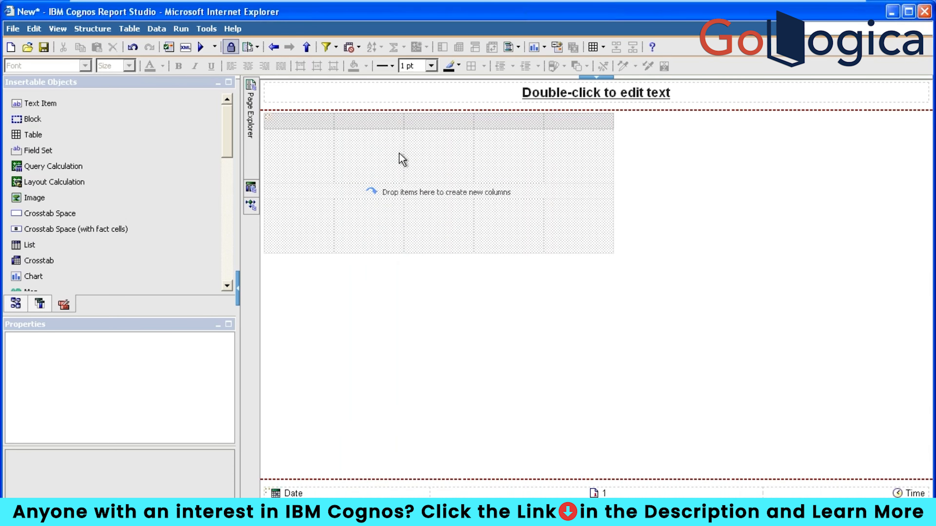
pyautogui.click(336, 312)
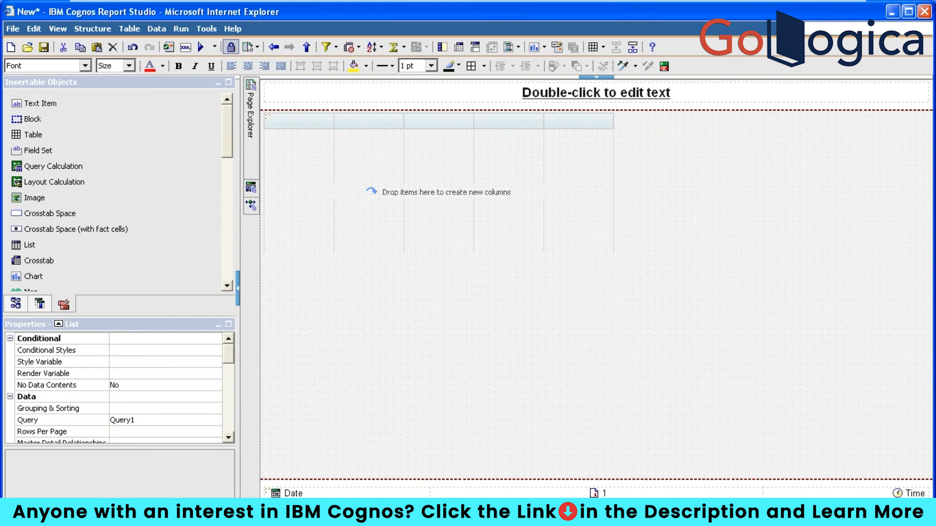
# Step: Try to insert the Product line data item from the Main query into the empty list
pyautogui.click(17, 303)
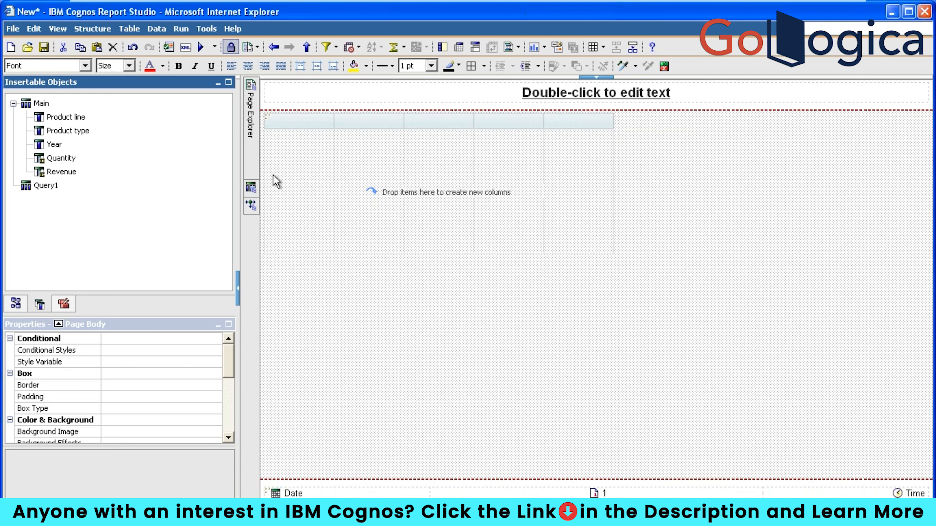
pyautogui.click(81, 116)
pyautogui.moveTo(331, 146); pyautogui.dragTo(382, 167)
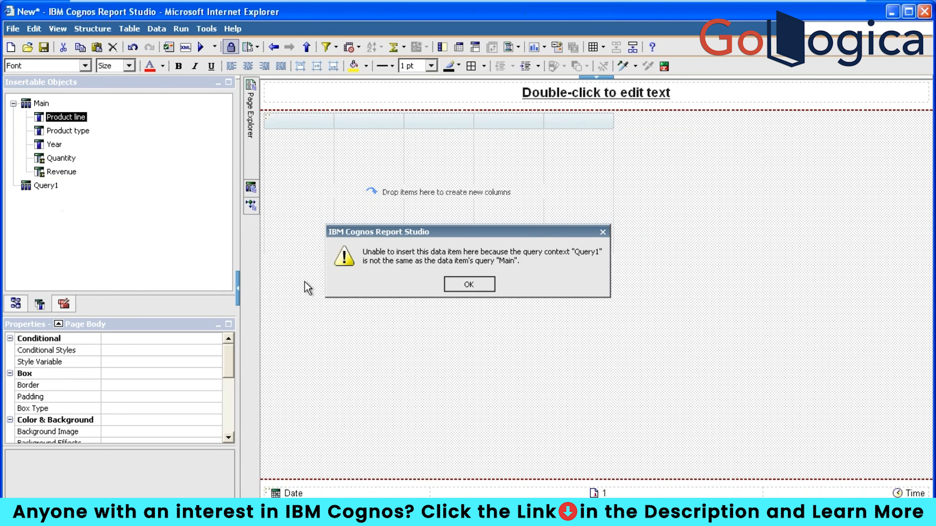
pyautogui.click(485, 287)
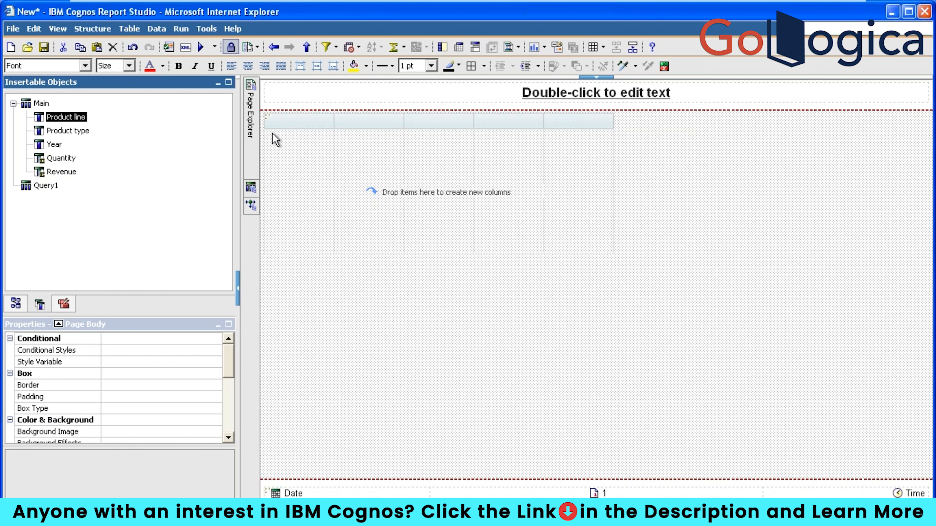
# Step: Check the list's Query property, insert a crosstab below the list, and display the report's queries and data items
pyautogui.click(266, 118)
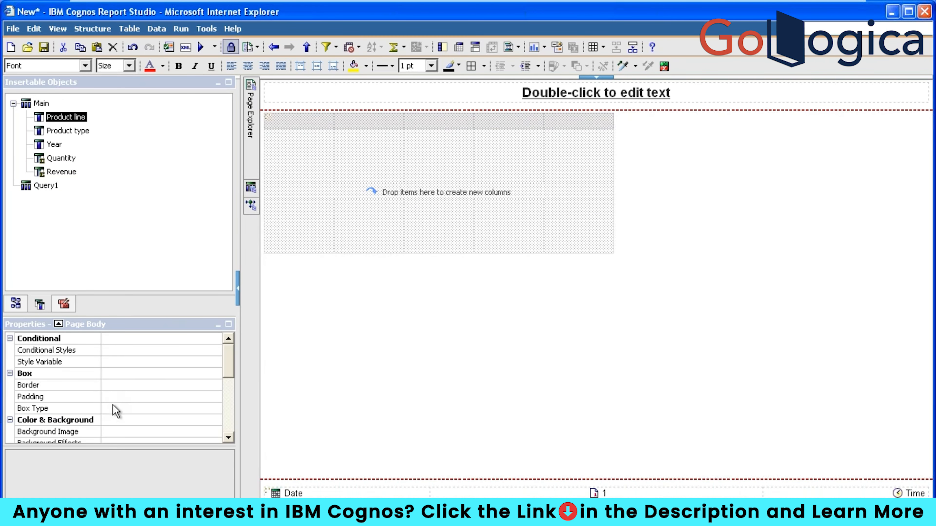
pyautogui.click(129, 420)
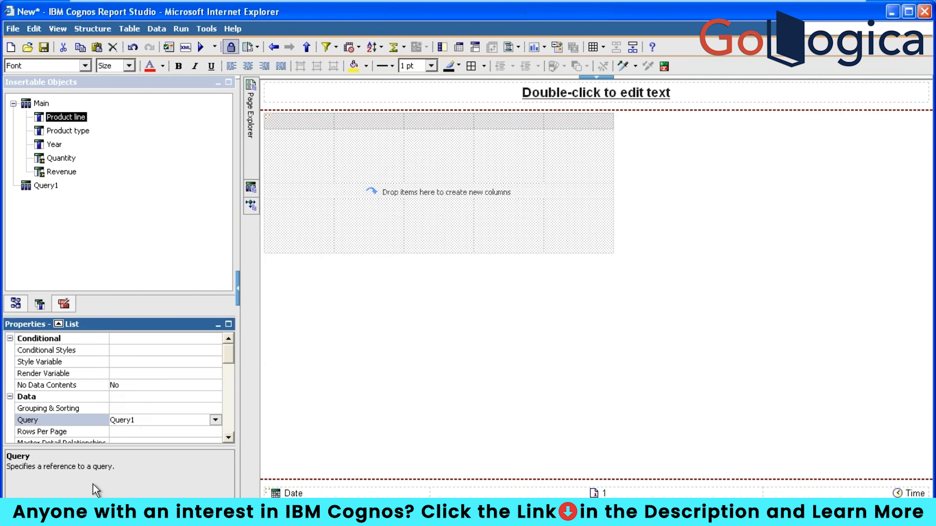
pyautogui.click(64, 303)
pyautogui.click(41, 264)
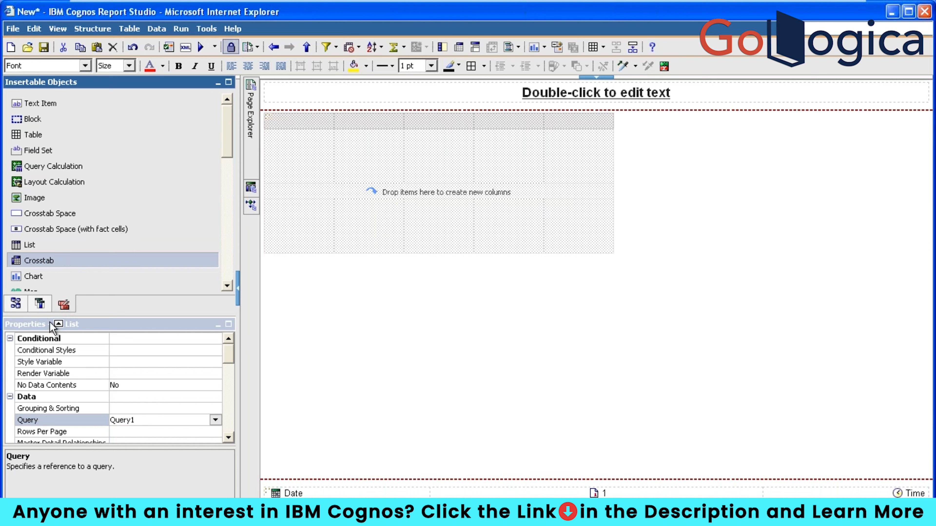
pyautogui.doubleClick(31, 260)
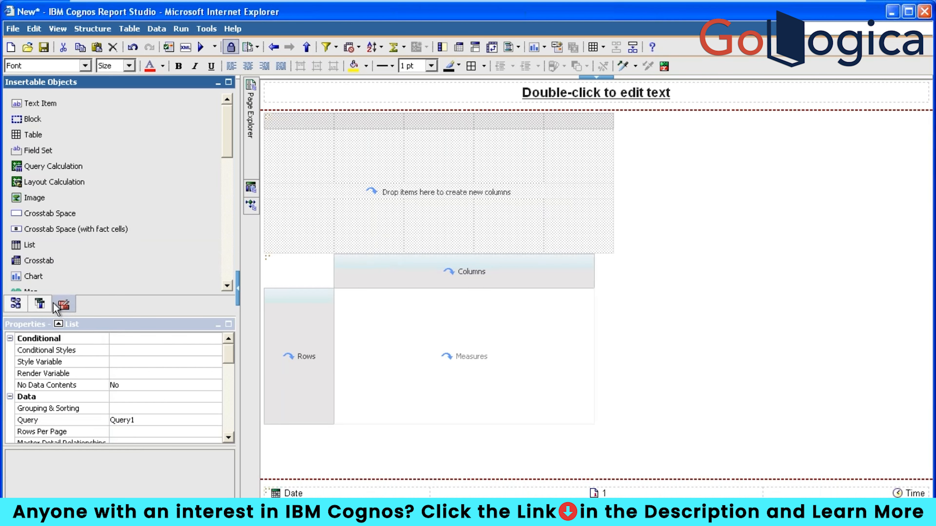
pyautogui.click(39, 304)
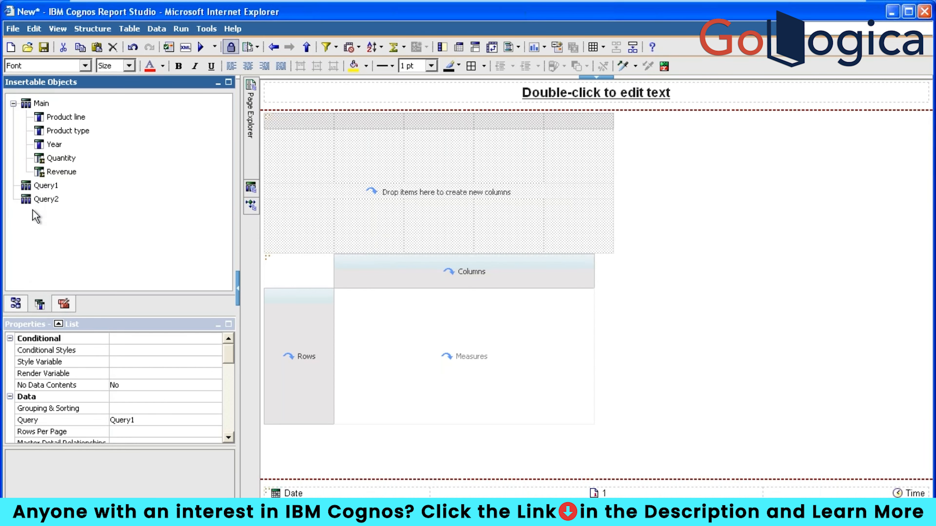
# Step: Compare the Query properties of the list and the crosstab, and delete the crosstab from the page
pyautogui.click(268, 258)
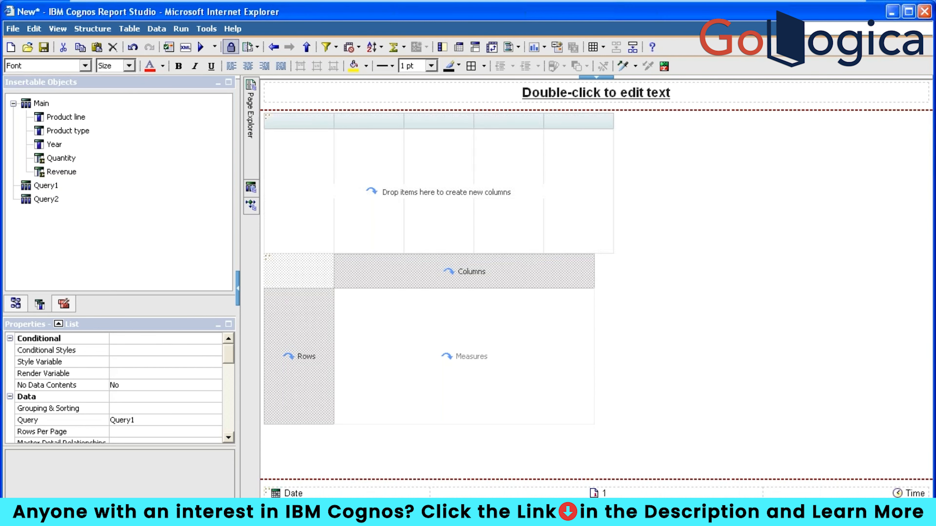
pyautogui.click(268, 118)
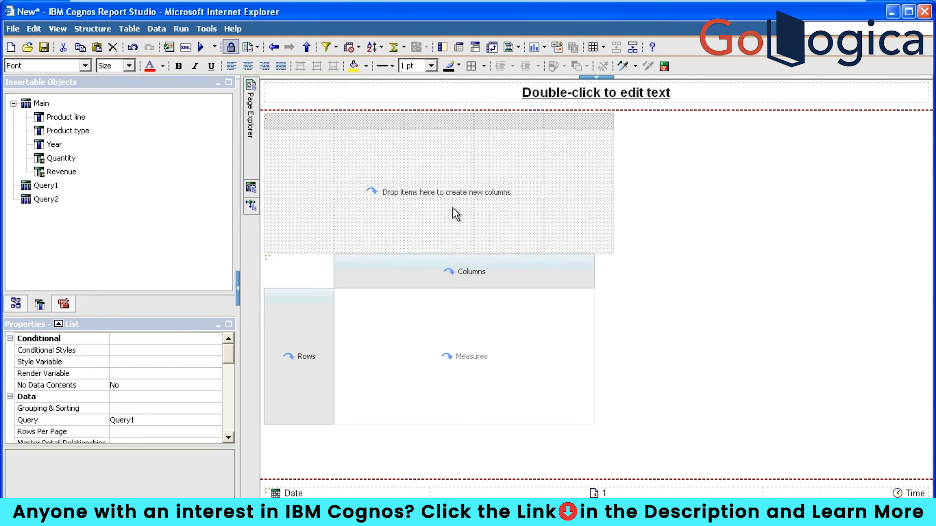
pyautogui.click(182, 420)
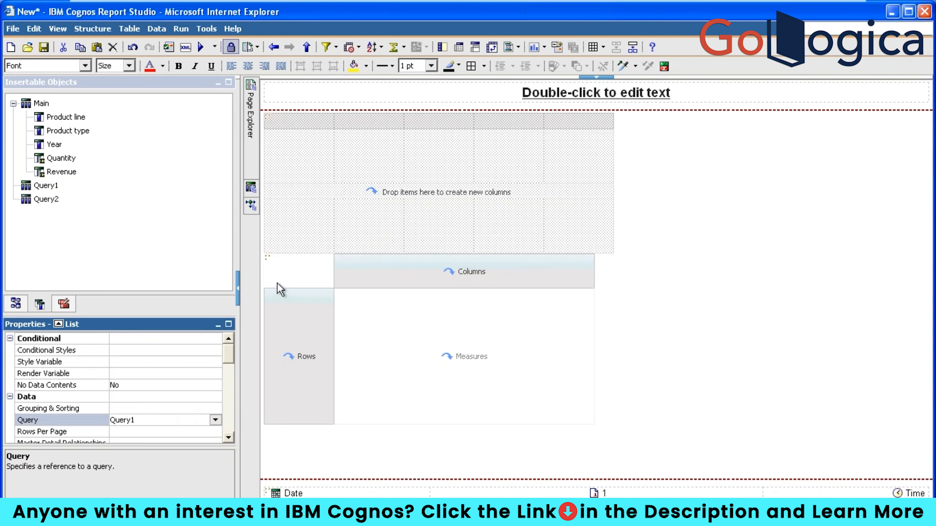
pyautogui.click(267, 258)
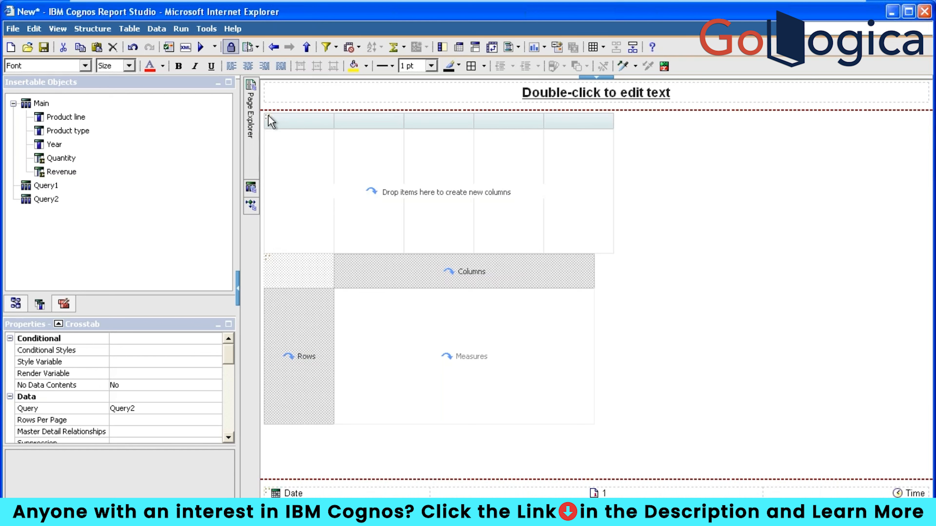
pyautogui.press('Delete')
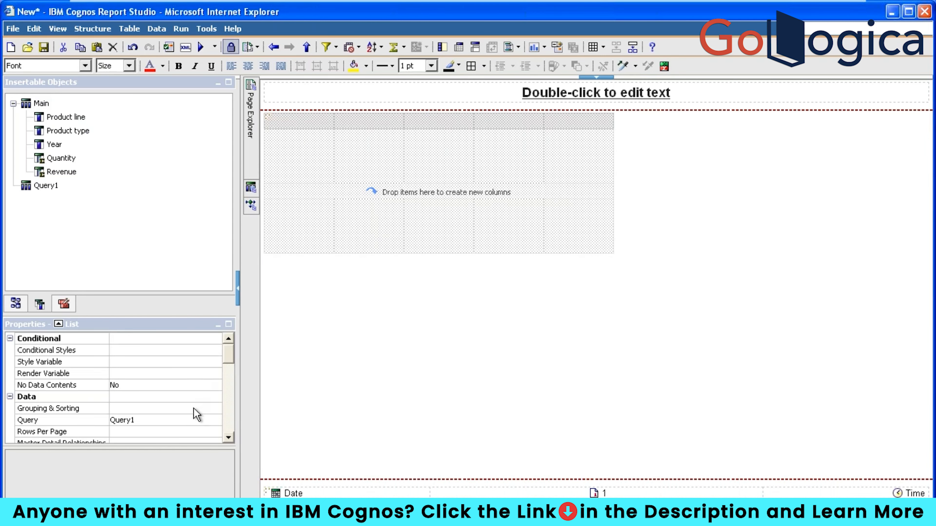
# Step: Set the list's Query property to Main
pyautogui.click(182, 421)
pyautogui.click(215, 420)
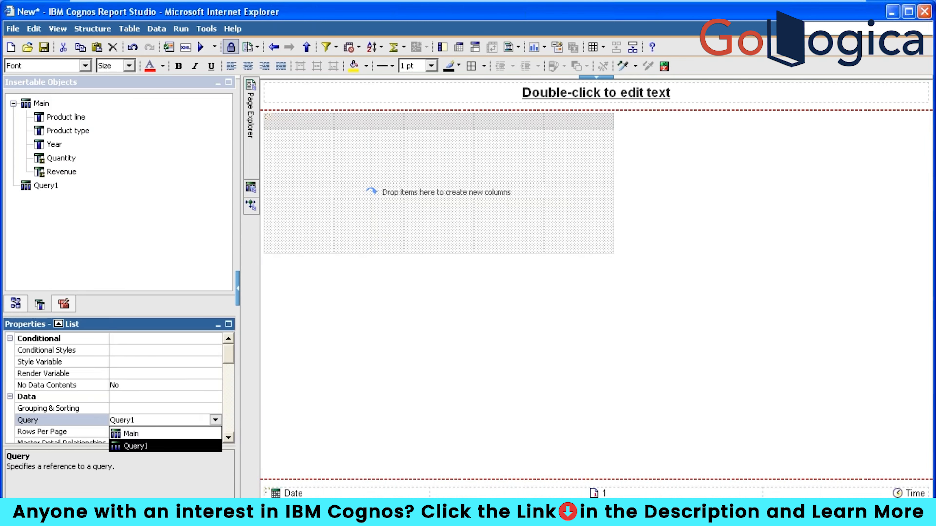
pyautogui.click(144, 434)
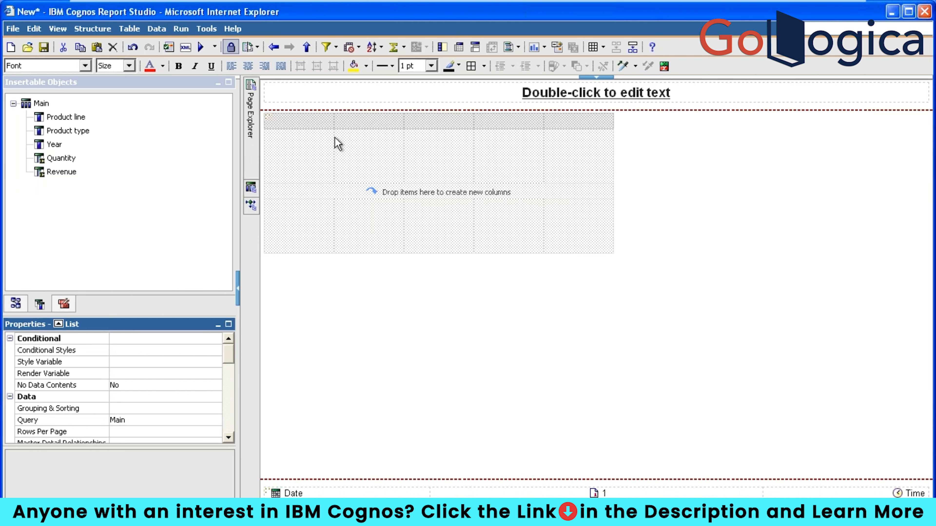
# Step: Insert the Product line, Product type and Quantity data items from the Main query as columns of the list
pyautogui.click(53, 119)
pyautogui.moveTo(53, 120); pyautogui.dragTo(334, 156)
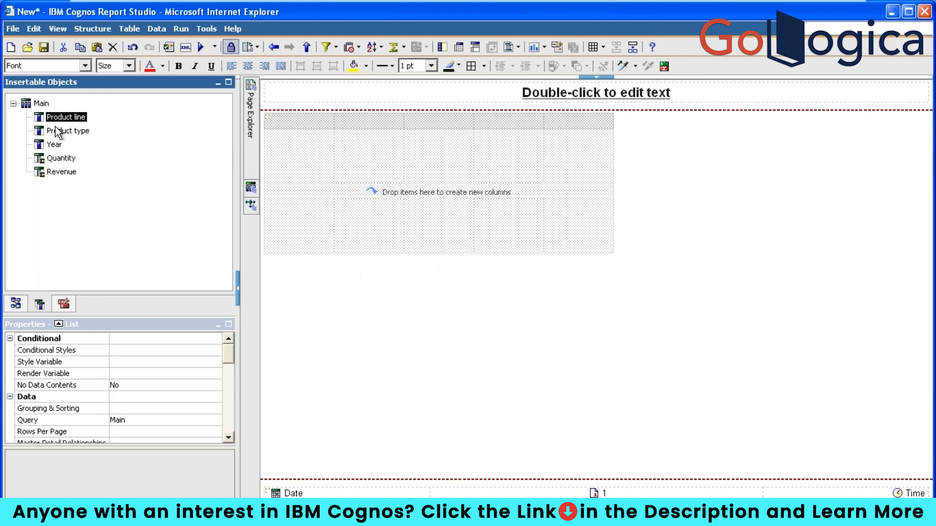
pyautogui.click(82, 132)
pyautogui.moveTo(91, 138); pyautogui.dragTo(305, 162)
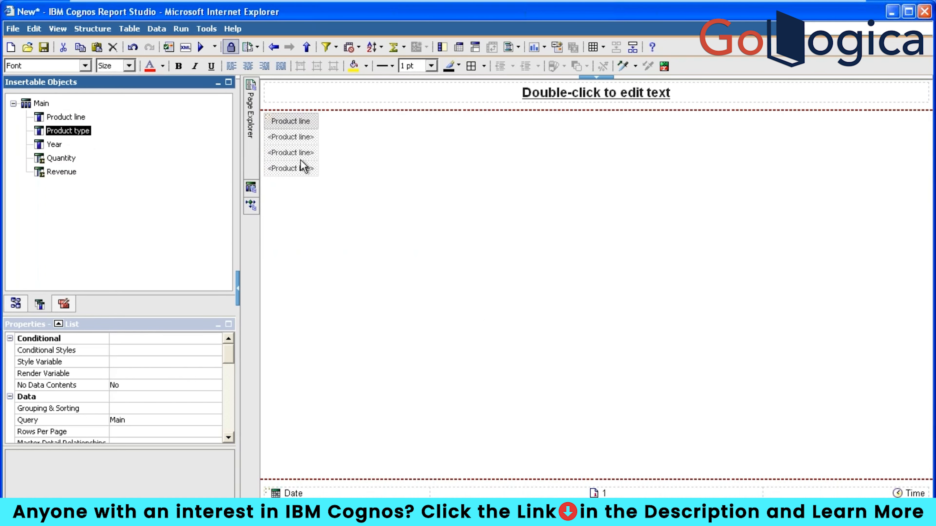
pyautogui.moveTo(64, 160); pyautogui.dragTo(370, 149)
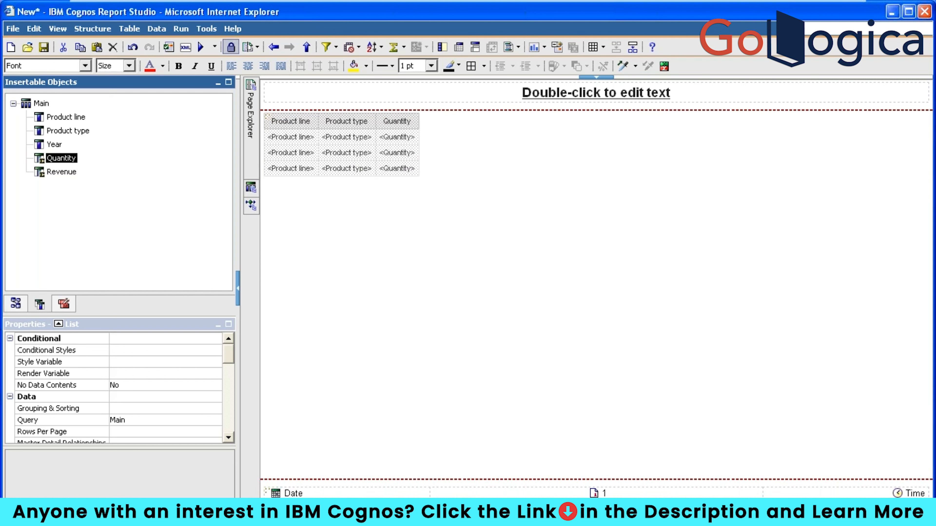
# Step: Group the list by Product line and run the report, closing the earlier Year output window
pyautogui.click(305, 152)
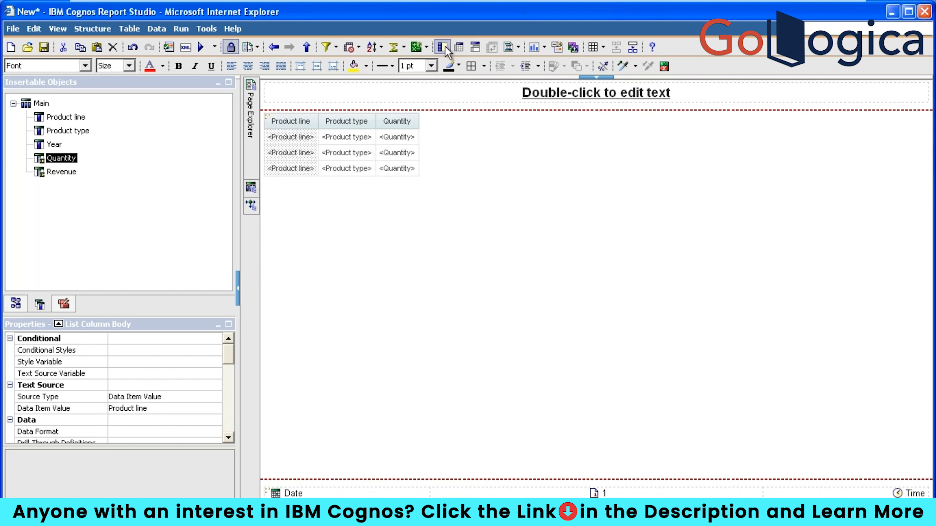
pyautogui.click(201, 46)
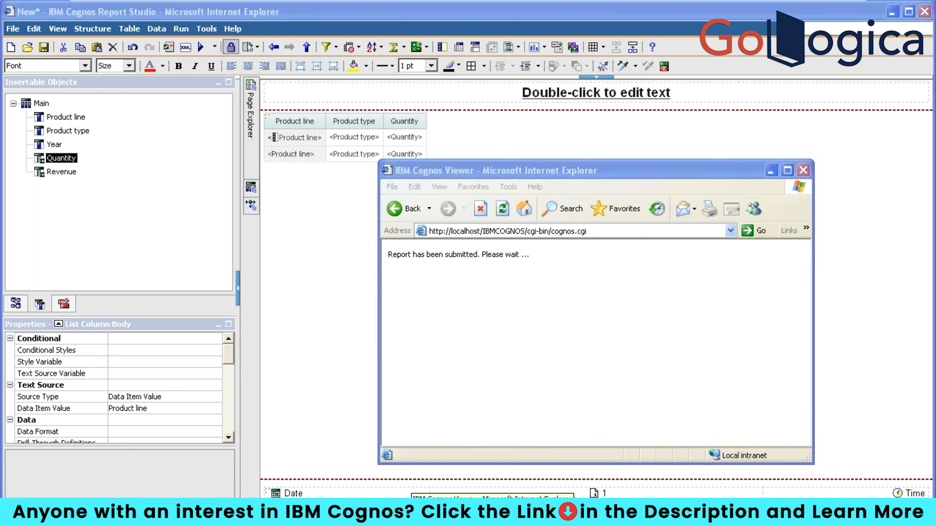
pyautogui.rightClick(402, 514)
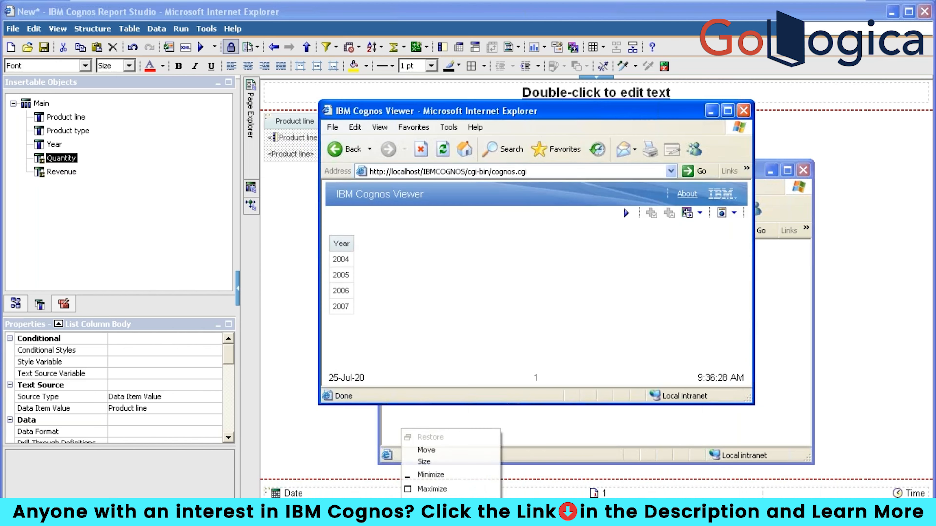
pyautogui.click(429, 505)
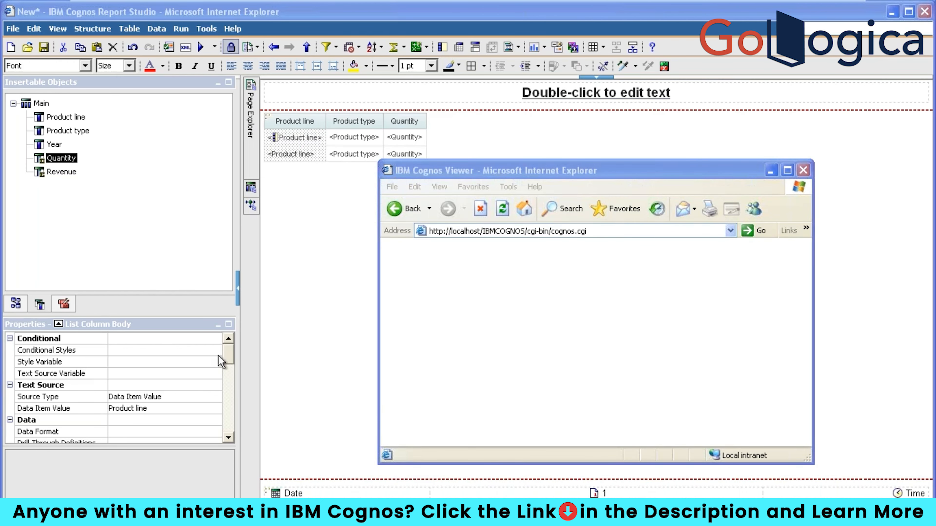
# Step: Browse the insertable report objects in the toolbox and return to the Main query's data items
pyautogui.click(319, 265)
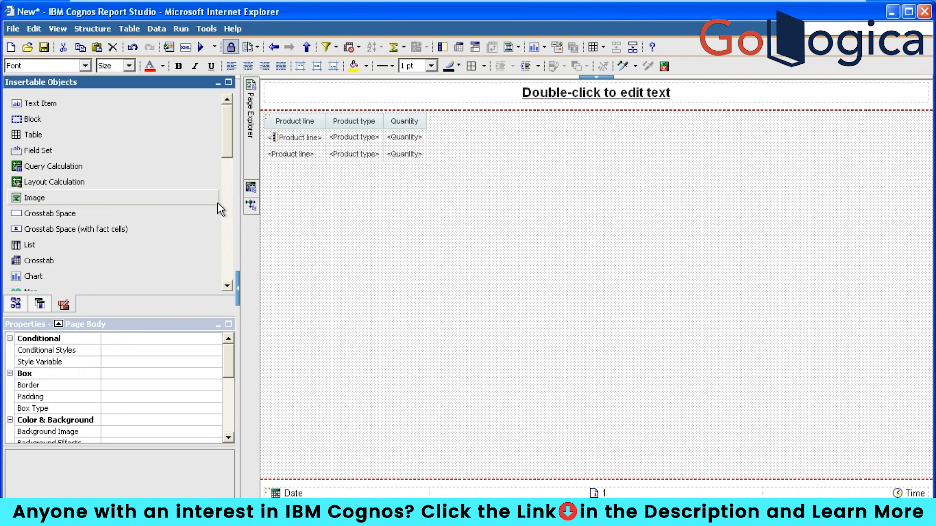
pyautogui.click(227, 257)
pyautogui.scroll(2, 74, 177)
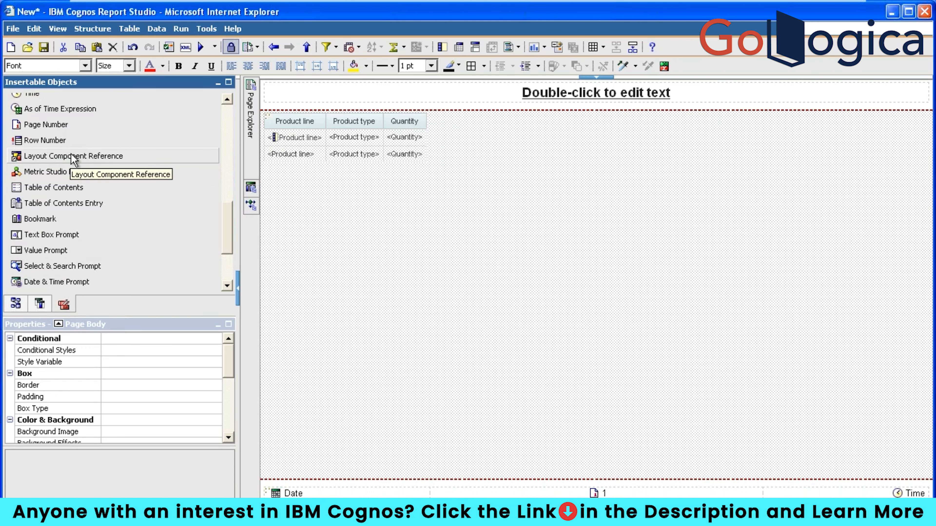
pyautogui.click(41, 303)
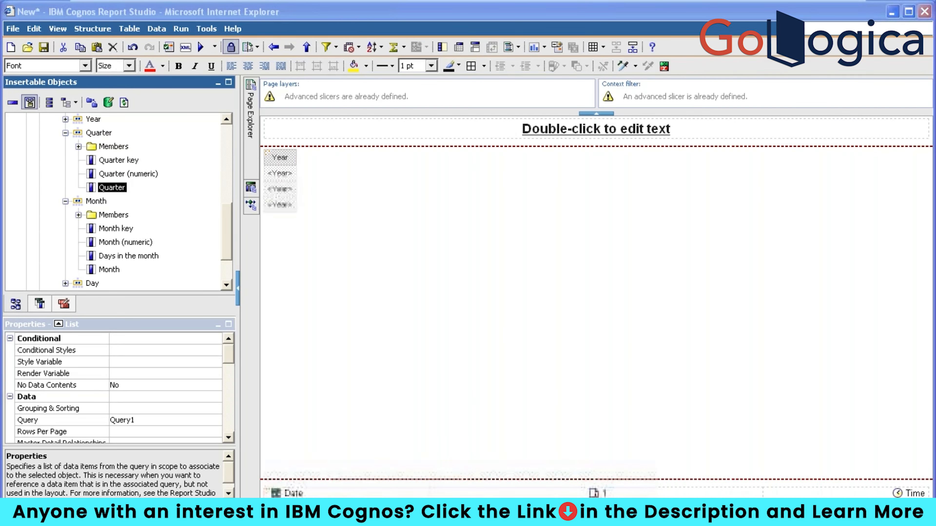
pyautogui.click(442, 310)
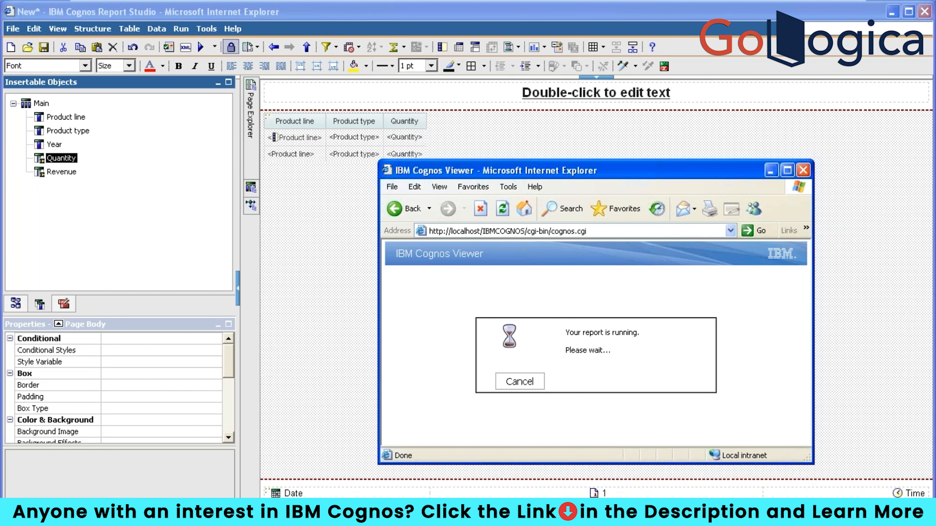
# Step: Close the Notepad note without saving it and enlarge the report output window
pyautogui.click(553, 513)
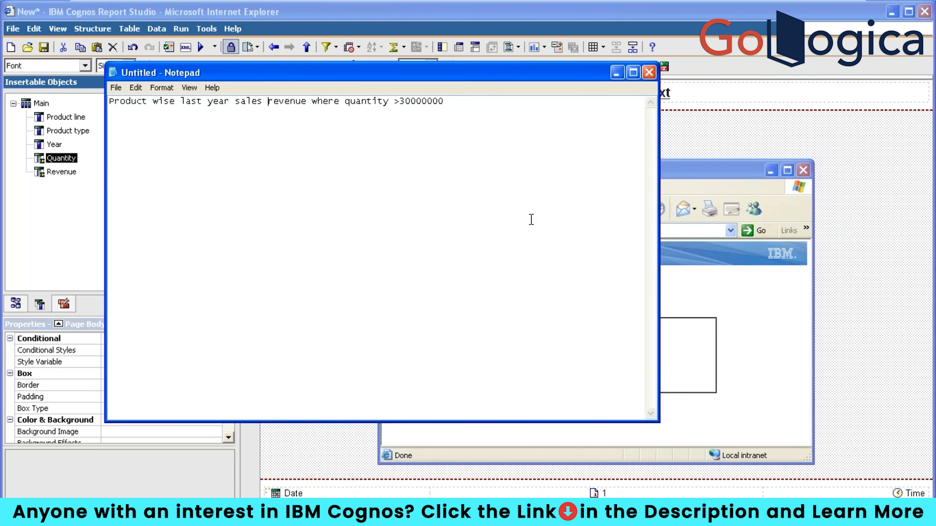
pyautogui.click(649, 72)
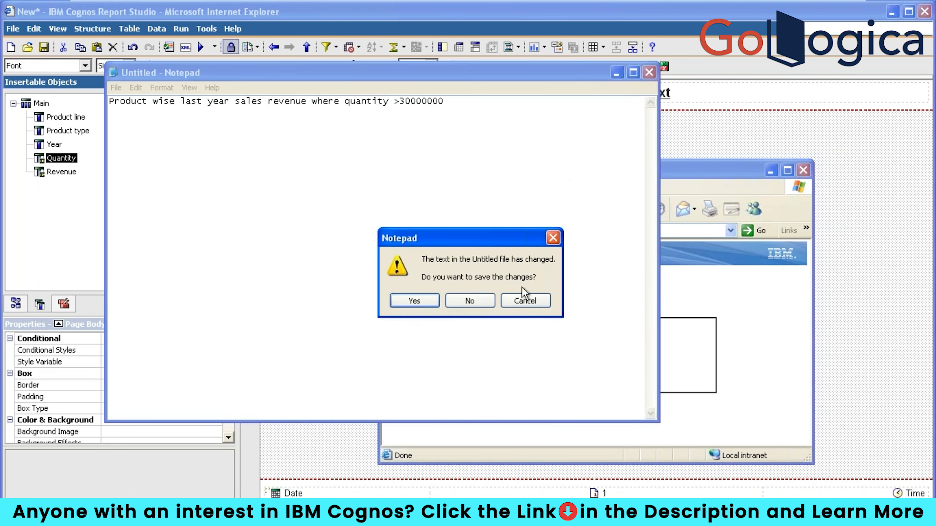
pyautogui.click(470, 301)
pyautogui.click(423, 512)
pyautogui.click(422, 512)
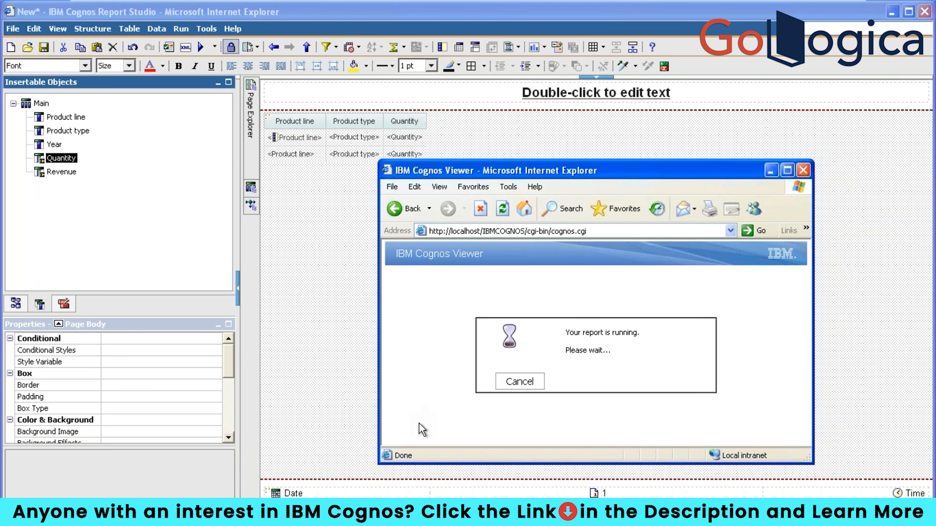
pyautogui.click(787, 170)
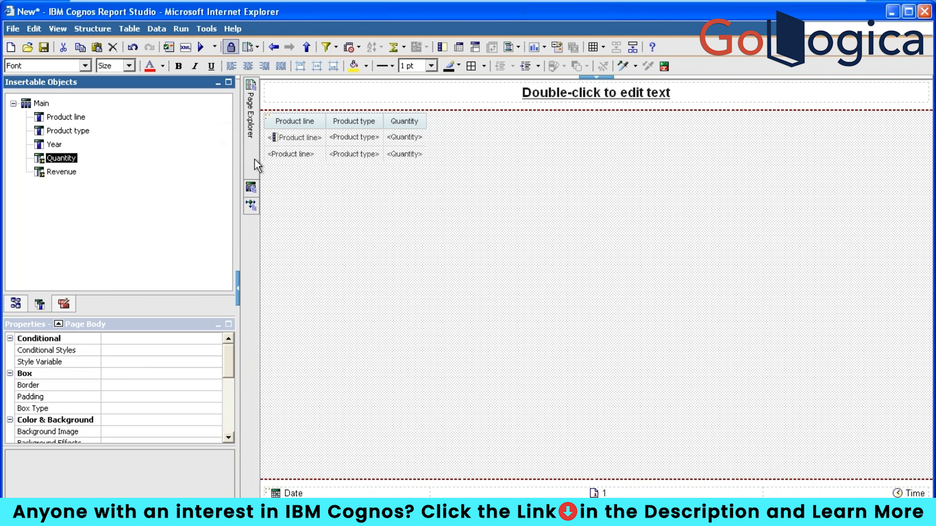
# Step: Examine the report's Page Explorer and Query Explorer, opening the Report Pages overview and Page1
pyautogui.moveTo(253, 190)
pyautogui.moveTo(251, 114)
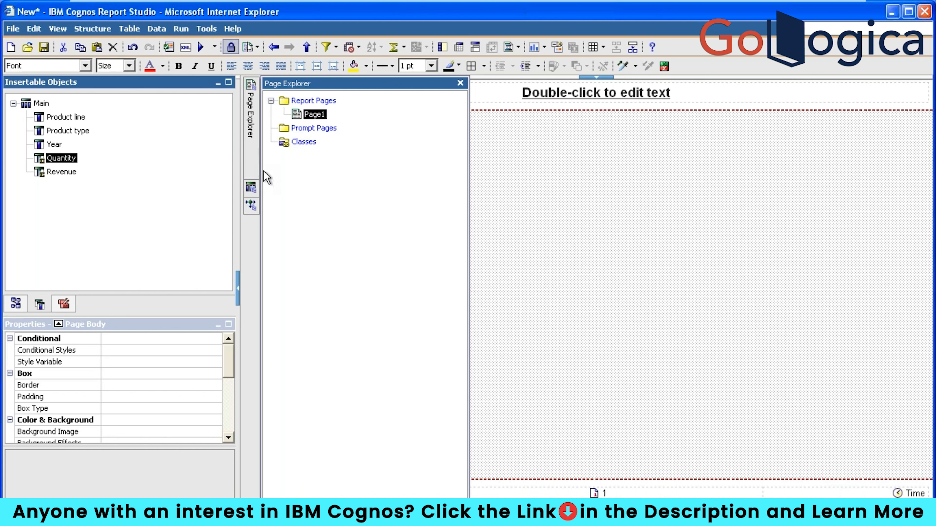
pyautogui.click(314, 101)
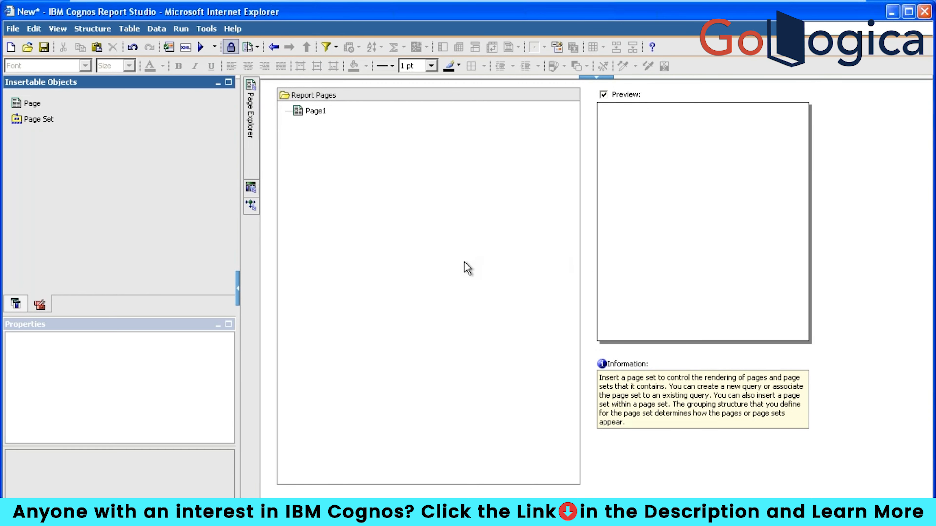
pyautogui.click(311, 114)
pyautogui.moveTo(254, 205)
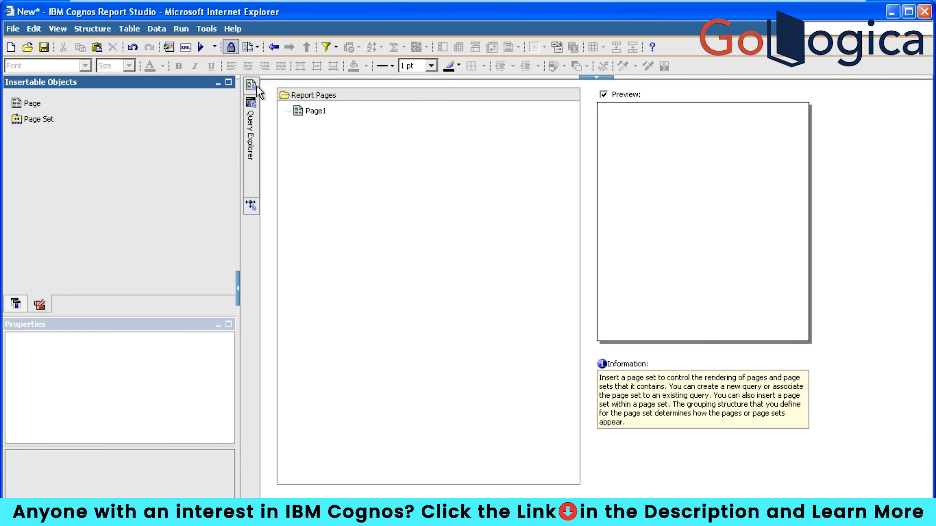
pyautogui.moveTo(255, 88)
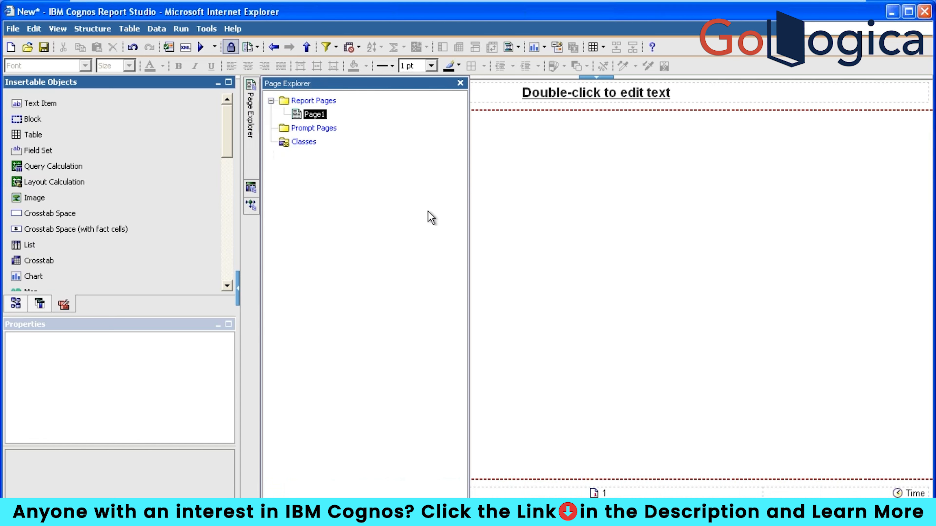
# Step: Create a new List report on the GO Sales (query) package
pyautogui.click(11, 47)
pyautogui.click(475, 289)
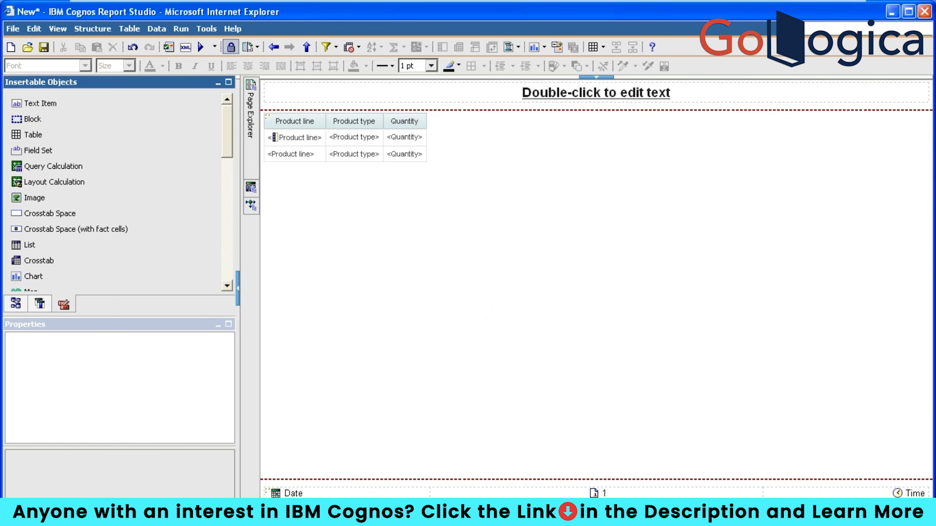
pyautogui.click(393, 220)
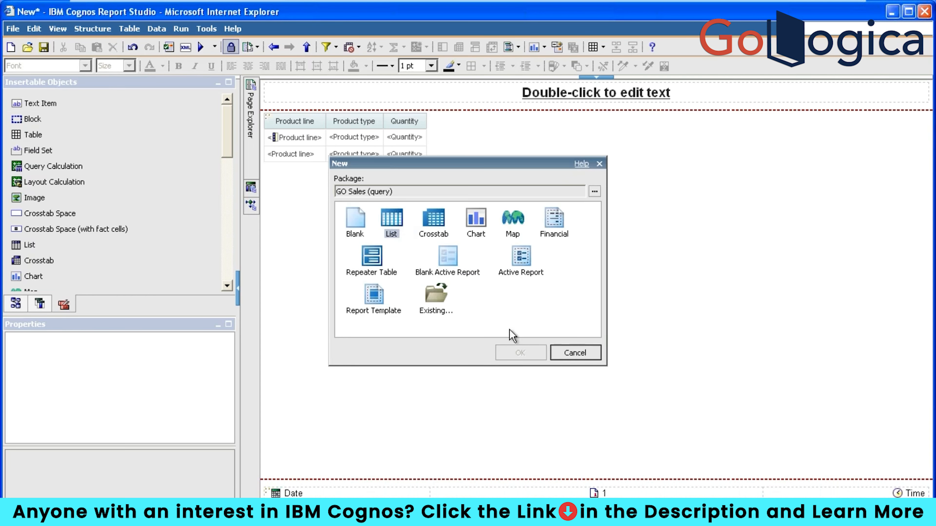
pyautogui.click(528, 354)
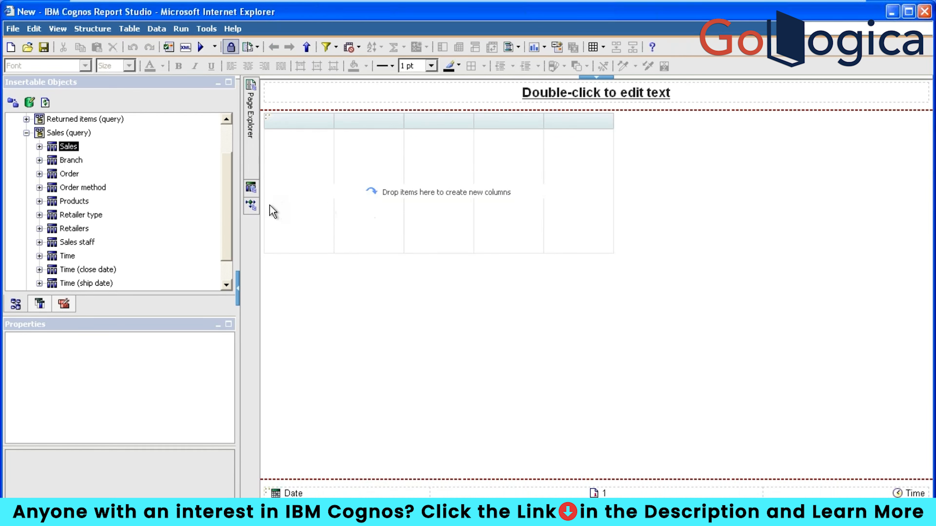
# Step: Insert Product line and Product type from the Products query subject as columns of the list
pyautogui.moveTo(251, 188)
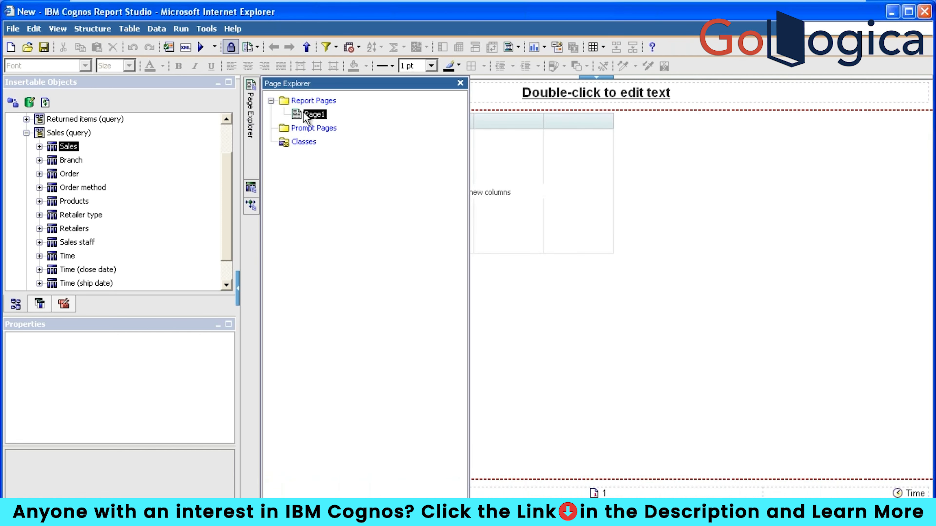
pyautogui.click(39, 201)
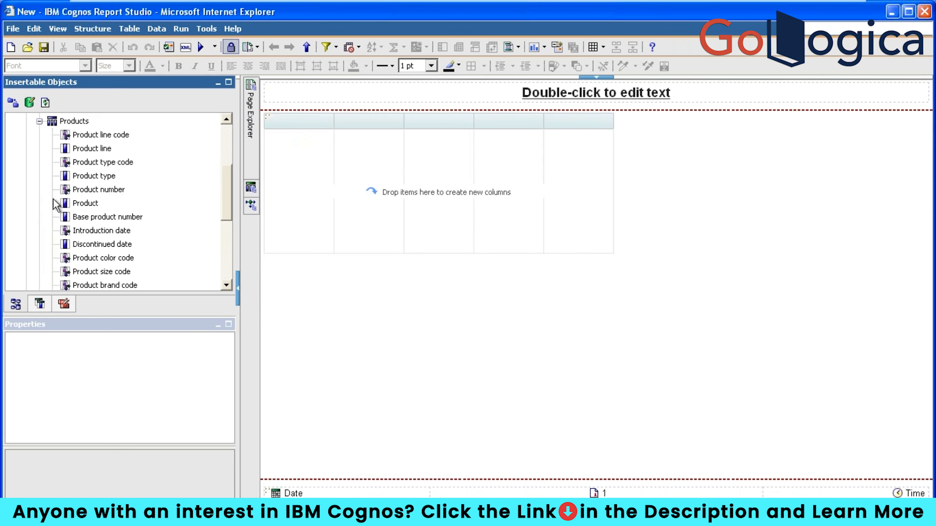
pyautogui.moveTo(92, 155); pyautogui.dragTo(311, 158)
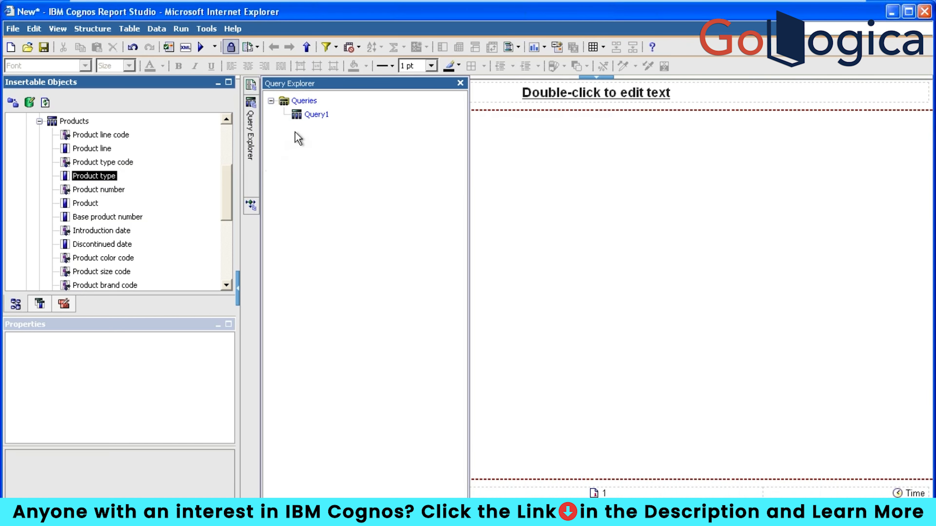
# Step: Review the data items of Query1 and the Query Explorer, and return to Page1
pyautogui.click(39, 304)
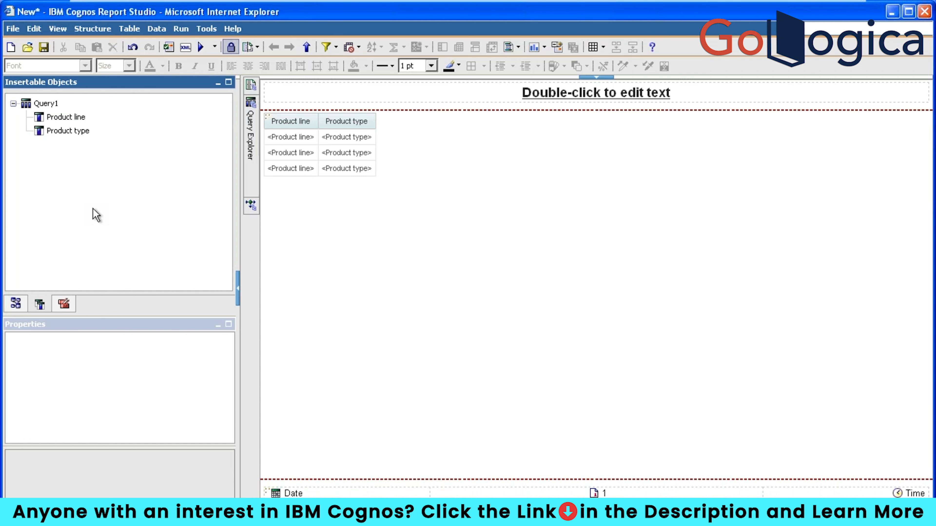
pyautogui.click(257, 128)
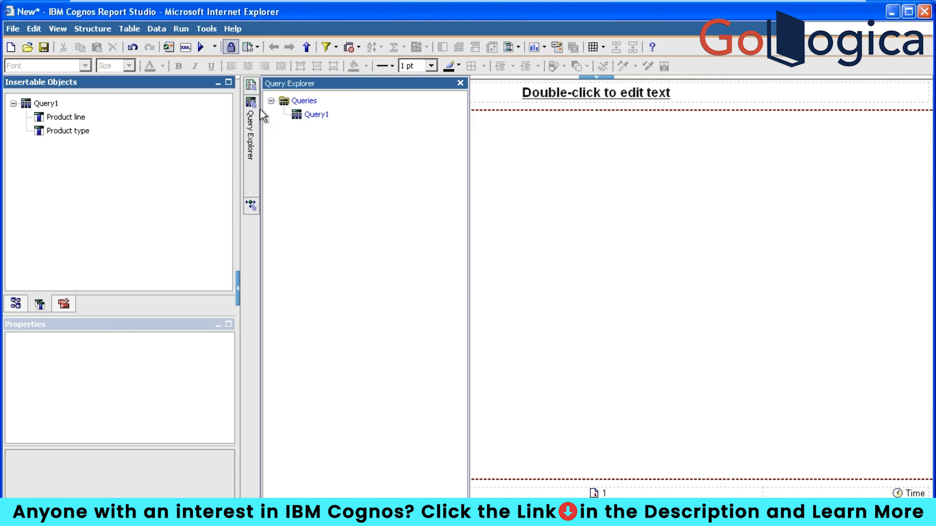
pyautogui.click(255, 86)
pyautogui.moveTo(260, 85)
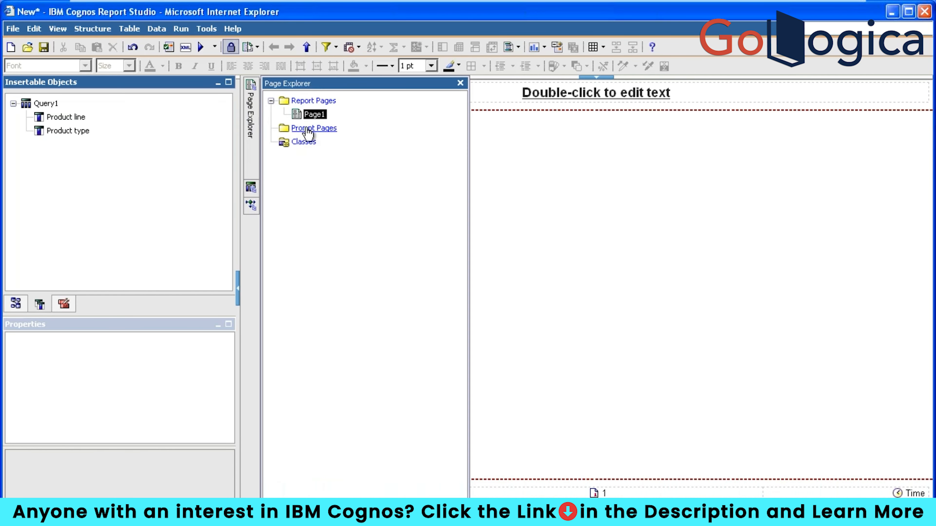
pyautogui.click(313, 116)
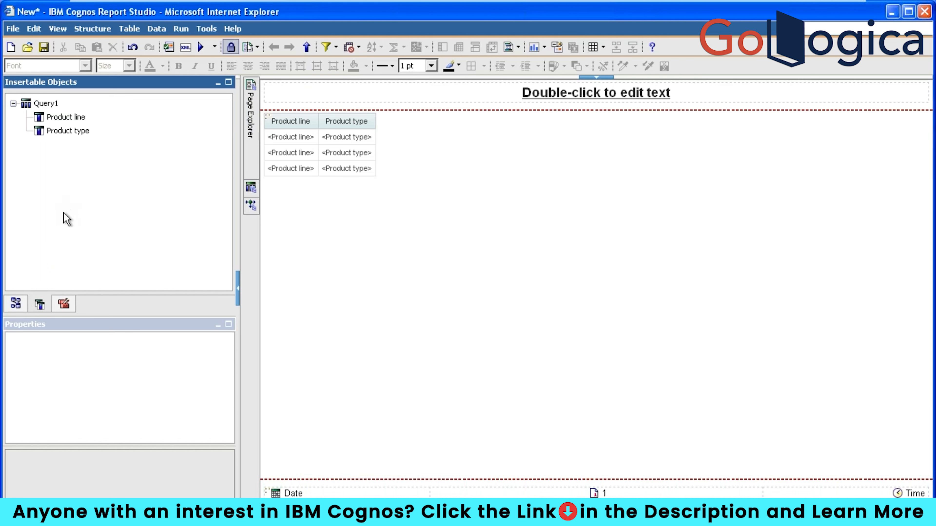
# Step: Add Quantity from the Sales query subject as the list's third column and group the list by Product line
pyautogui.click(15, 303)
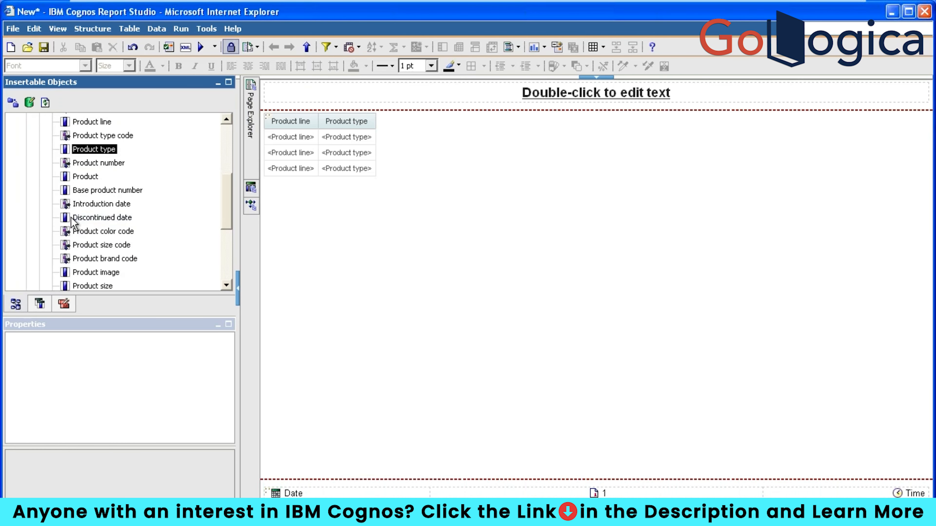
pyautogui.scroll(3, 71, 216)
pyautogui.click(39, 191)
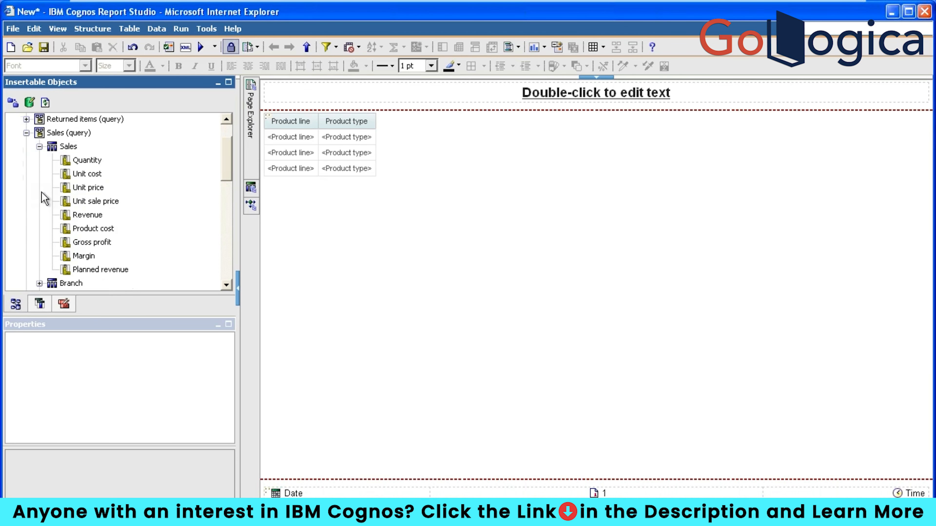
pyautogui.moveTo(81, 166); pyautogui.dragTo(368, 157)
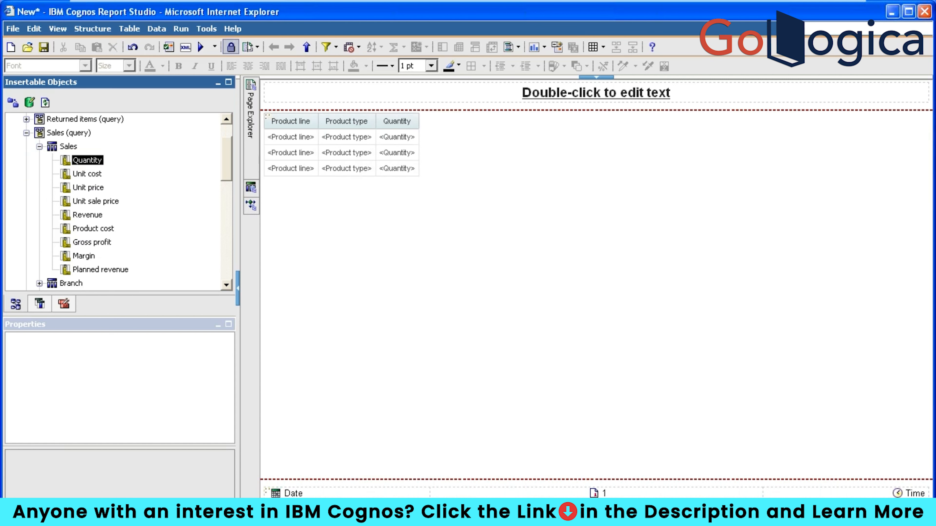
pyautogui.click(301, 158)
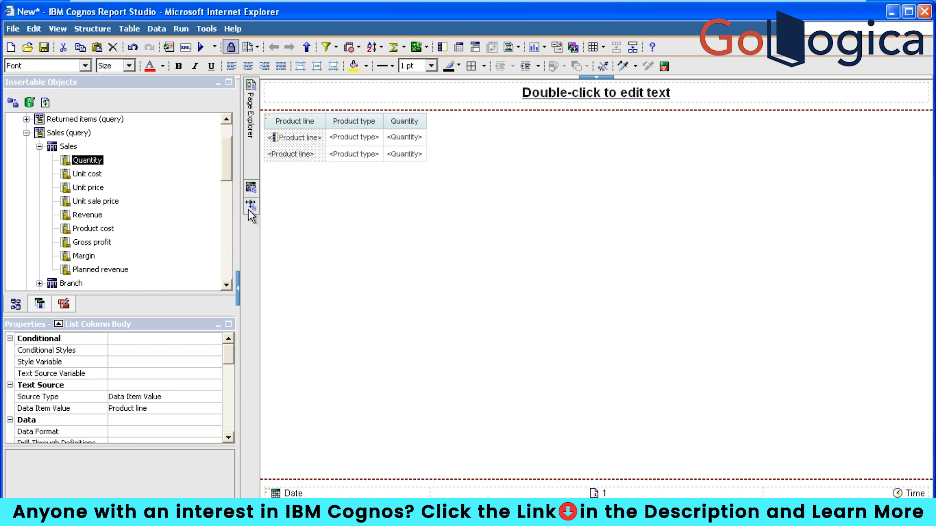
# Step: Add a Boolean variable to the report's condition variables
pyautogui.moveTo(249, 208)
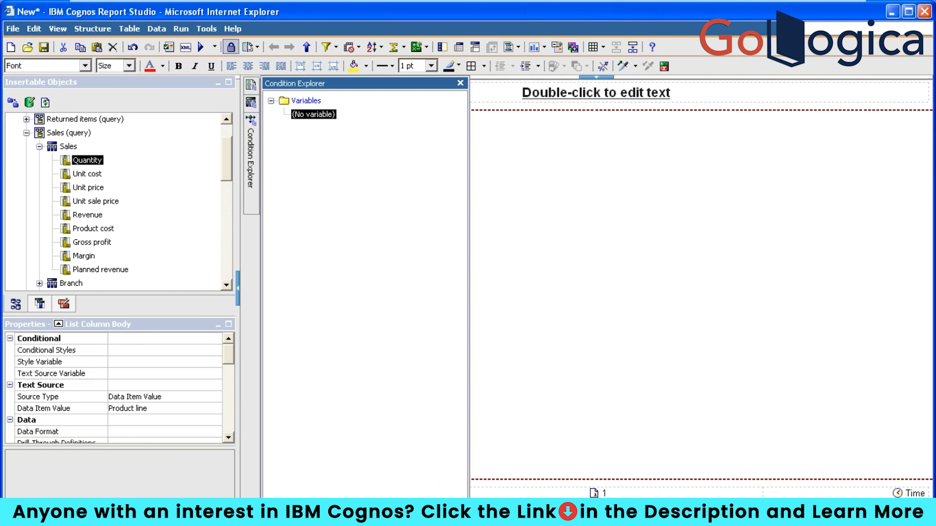
pyautogui.click(305, 103)
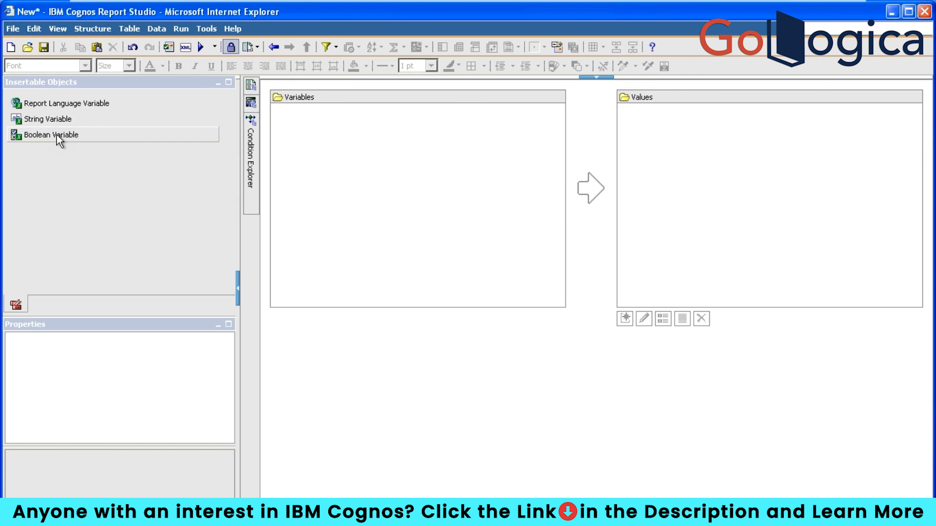
pyautogui.moveTo(59, 140); pyautogui.dragTo(458, 219)
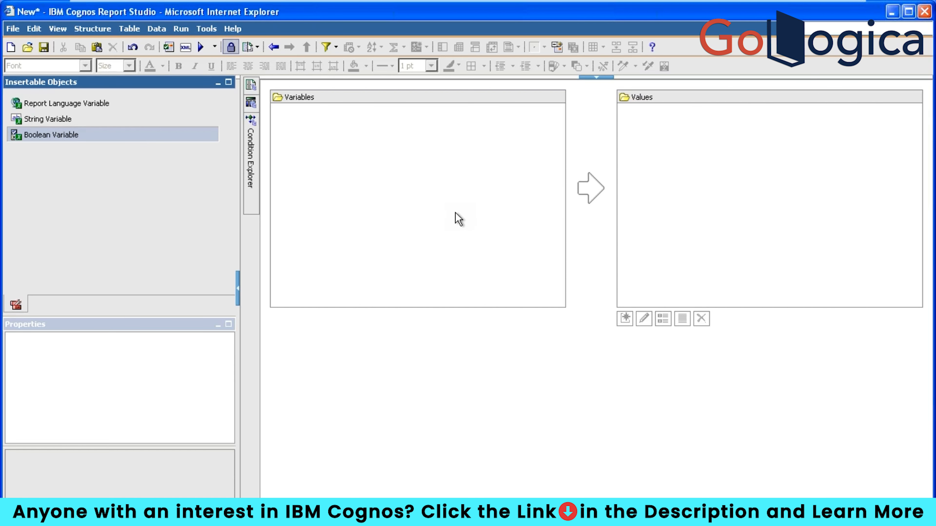
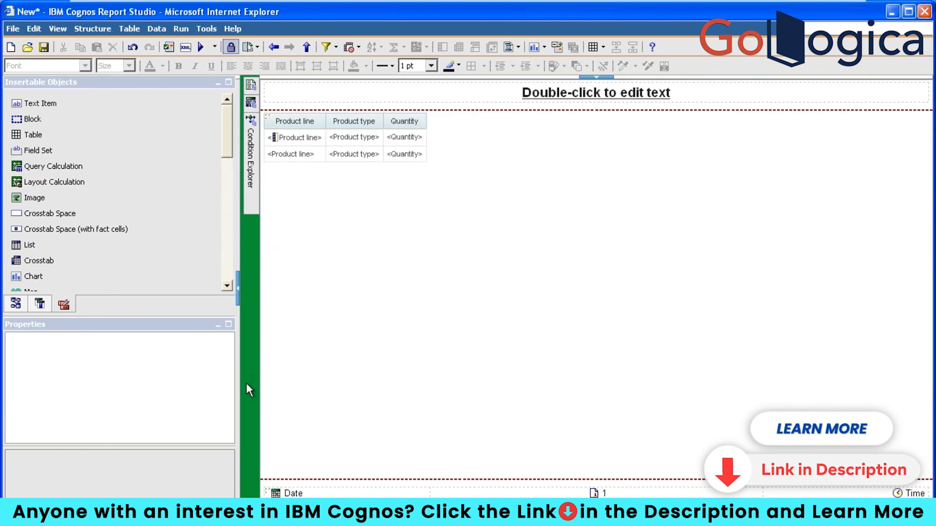
# Step: Assign the Boolean1 variable as the Style Variable of the Quantity column
pyautogui.click(404, 151)
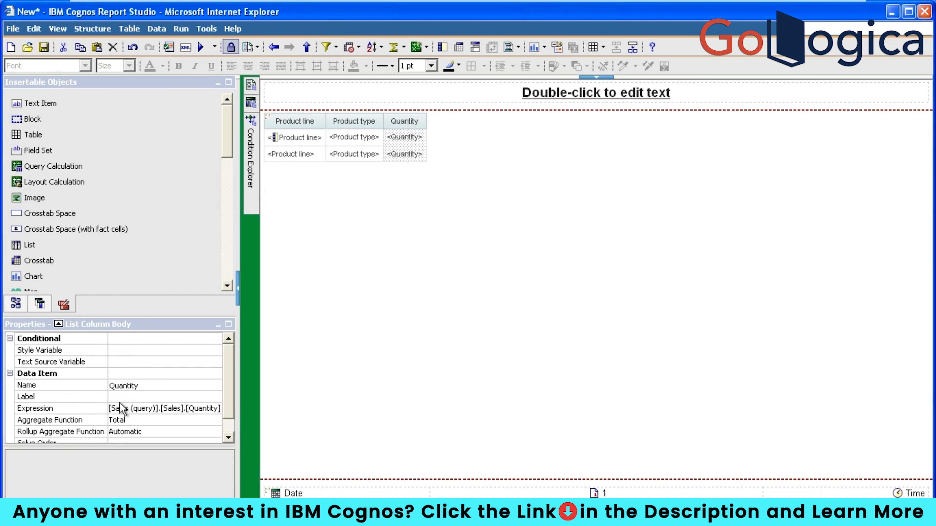
pyautogui.click(194, 350)
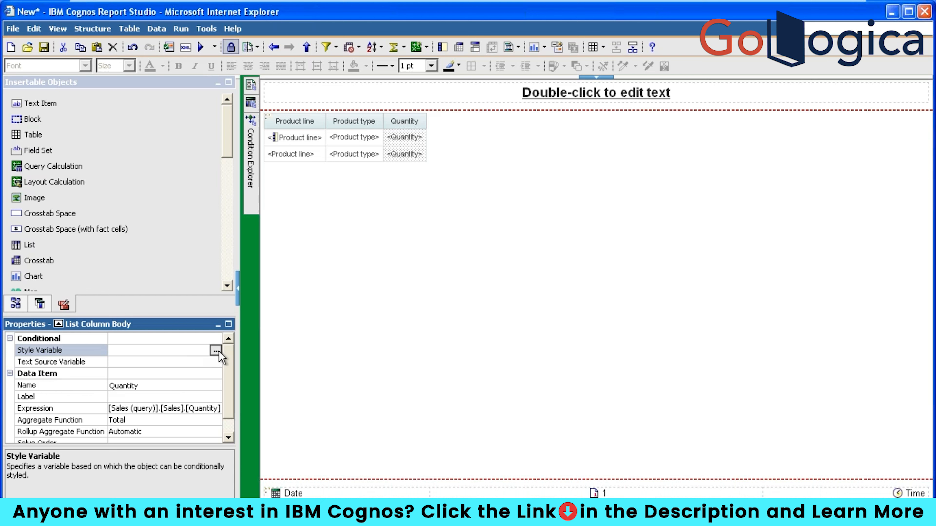
pyautogui.click(216, 350)
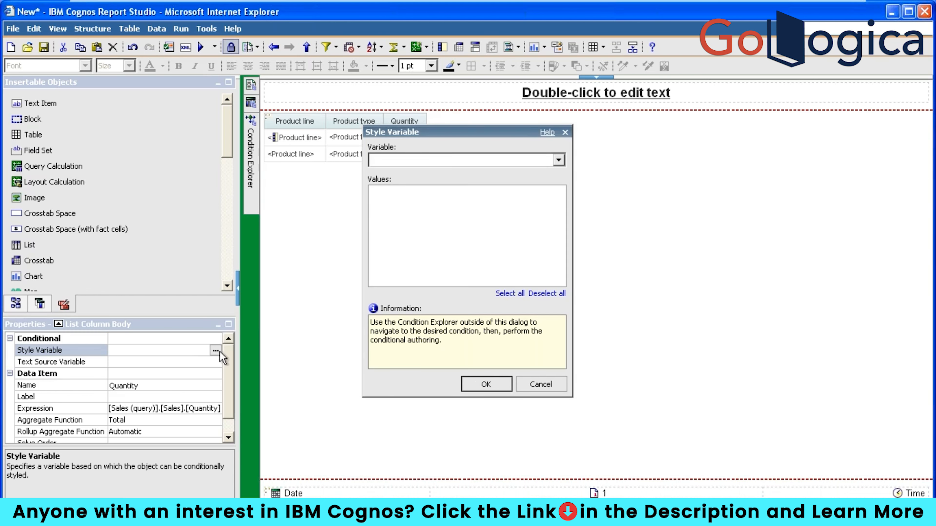
pyautogui.click(481, 165)
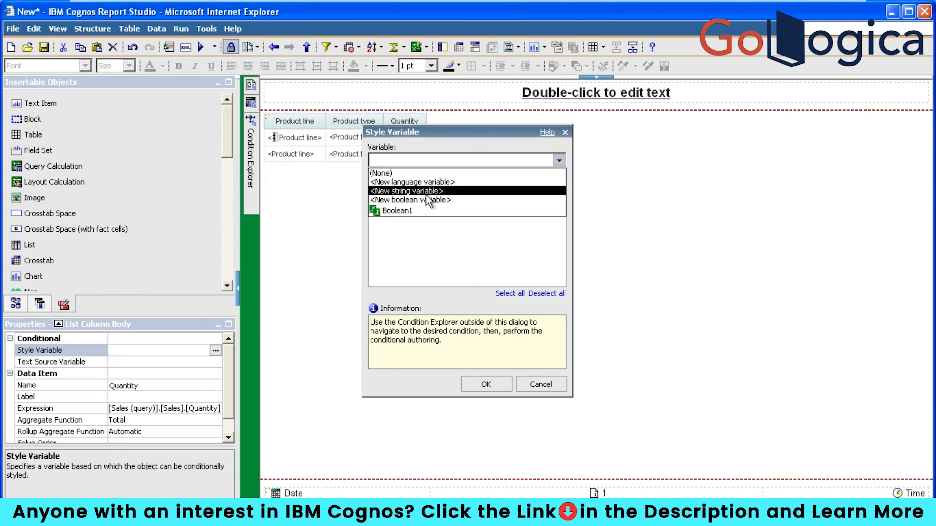
pyautogui.click(424, 210)
pyautogui.click(486, 385)
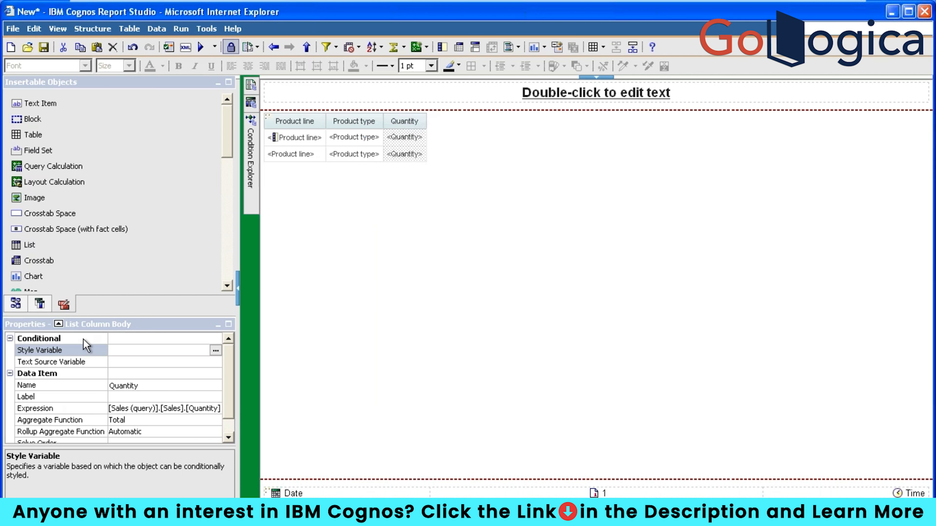
# Step: Set the Quantity column's background color to Green for the active value of its Boolean1 style variable
pyautogui.click(229, 325)
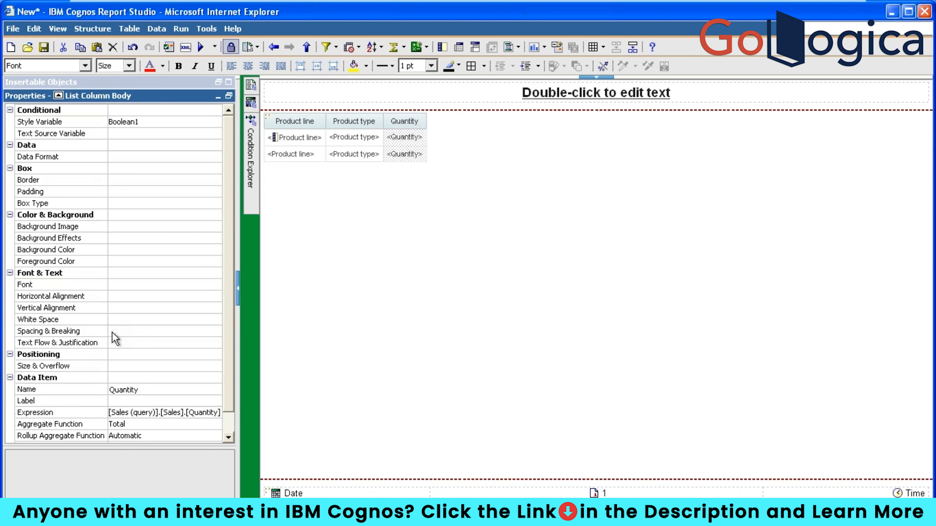
pyautogui.click(189, 253)
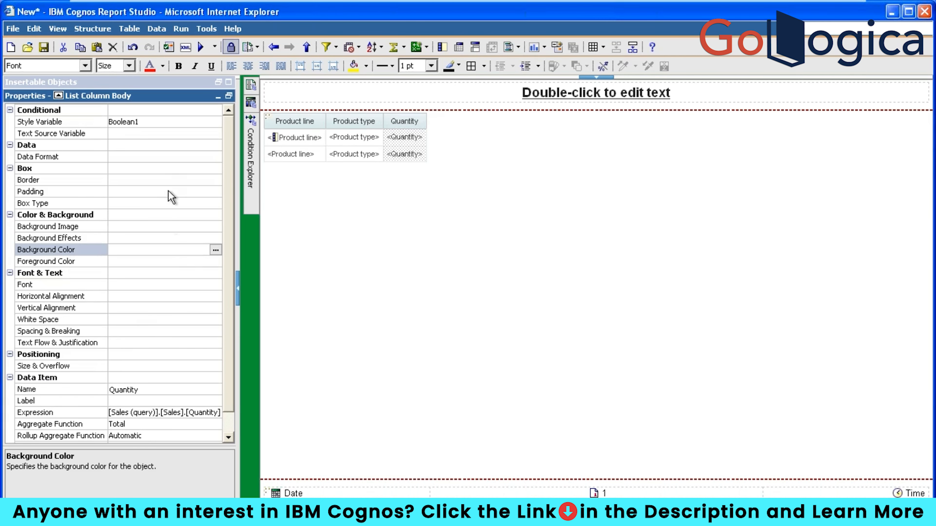
pyautogui.click(215, 251)
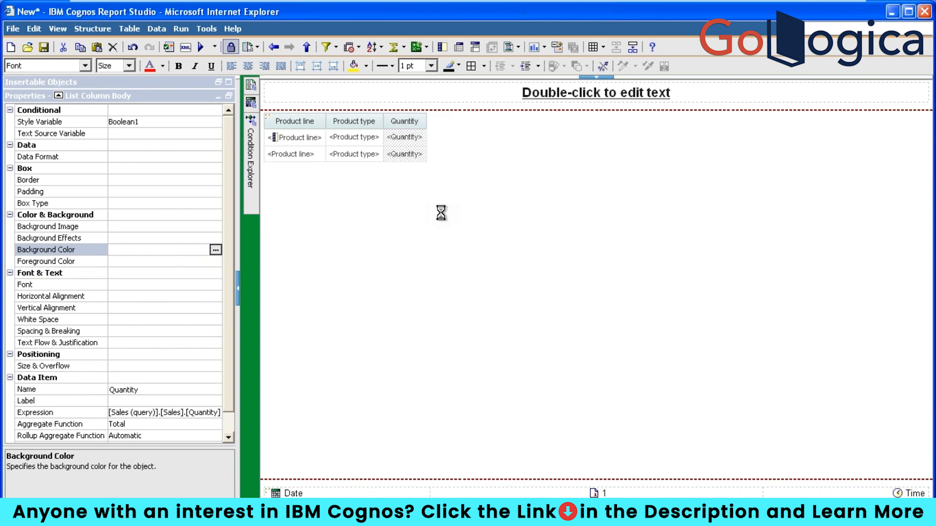
pyautogui.click(495, 201)
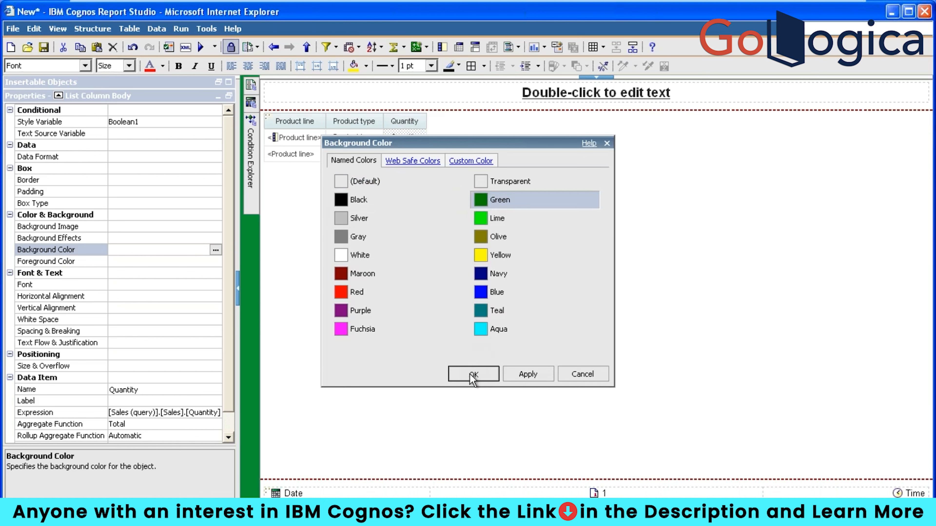
pyautogui.click(474, 375)
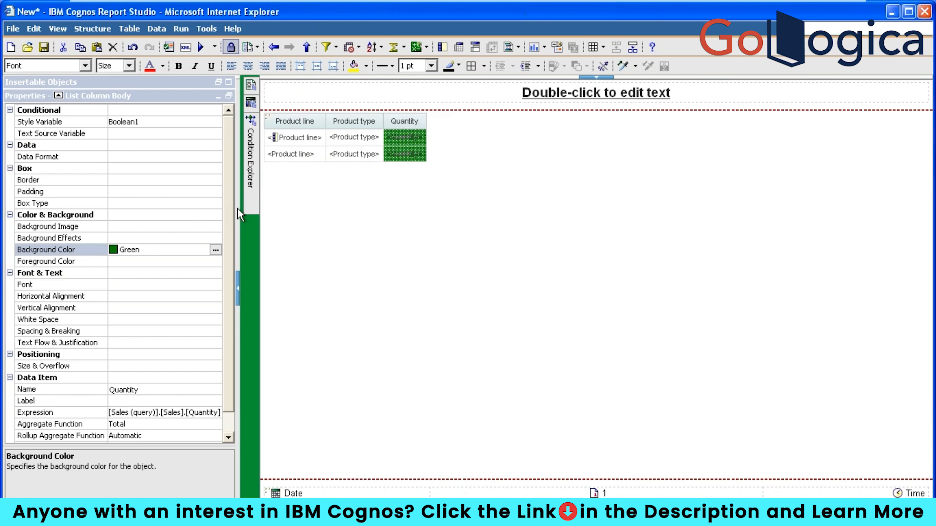
# Step: Set the Quantity column's background color to Red for the other Boolean1 value, and return to the view without a variable
pyautogui.click(190, 260)
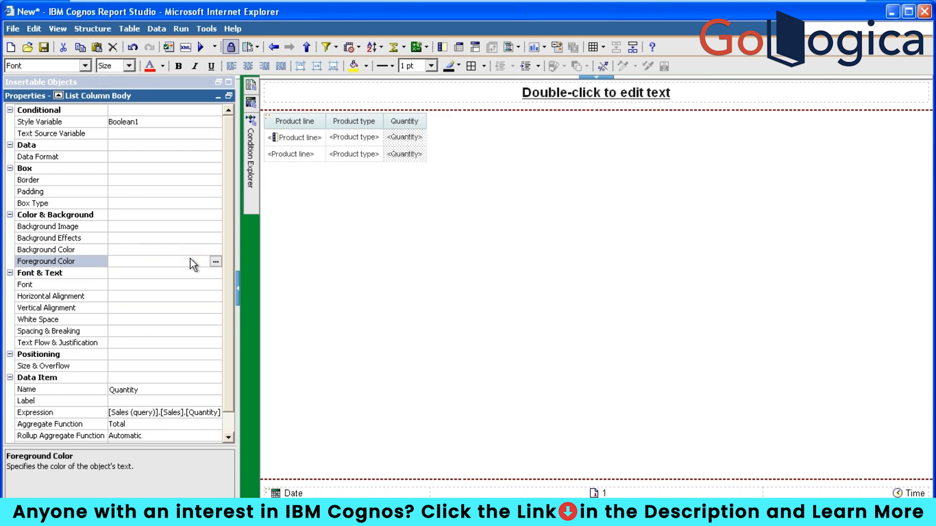
pyautogui.click(203, 249)
pyautogui.click(215, 251)
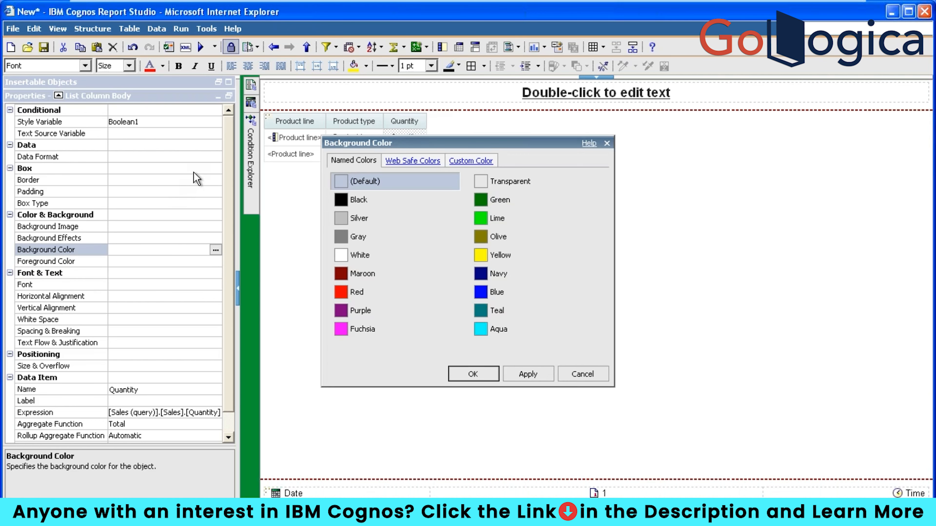
pyautogui.click(473, 374)
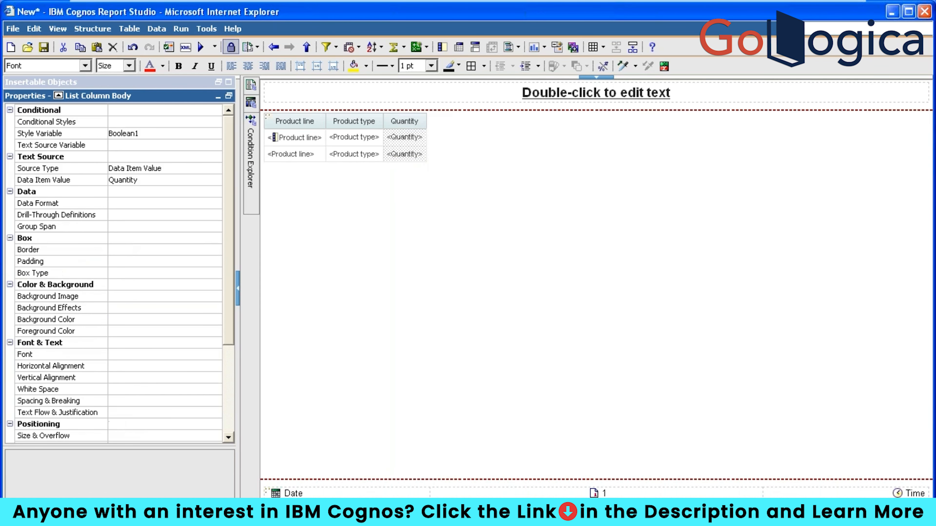
# Step: Run the report to check the Quantity column's conditional colors in the maximized viewer, and switch back to the report design
pyautogui.click(201, 48)
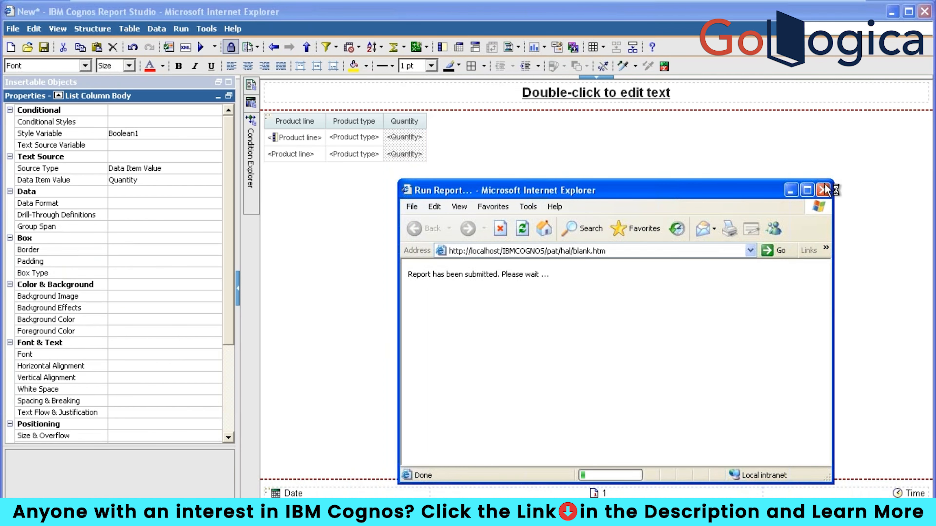
pyautogui.click(808, 191)
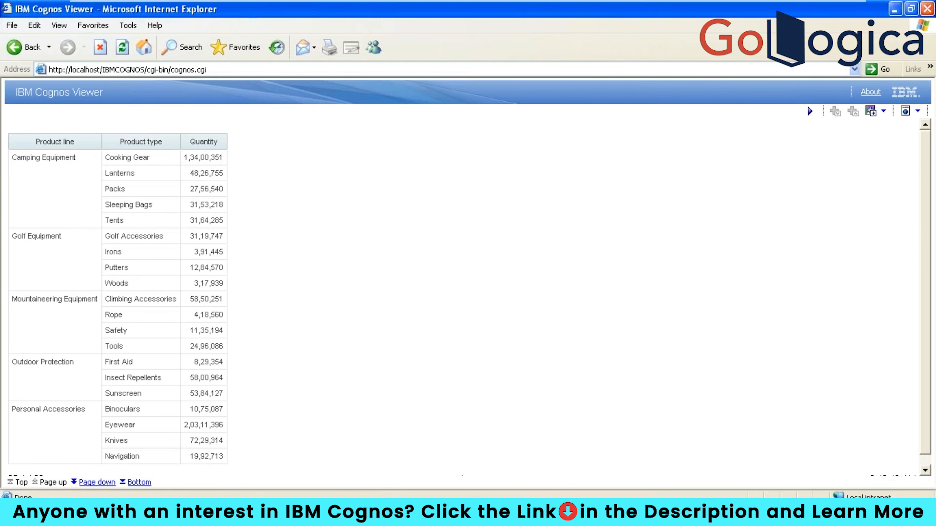
pyautogui.click(483, 516)
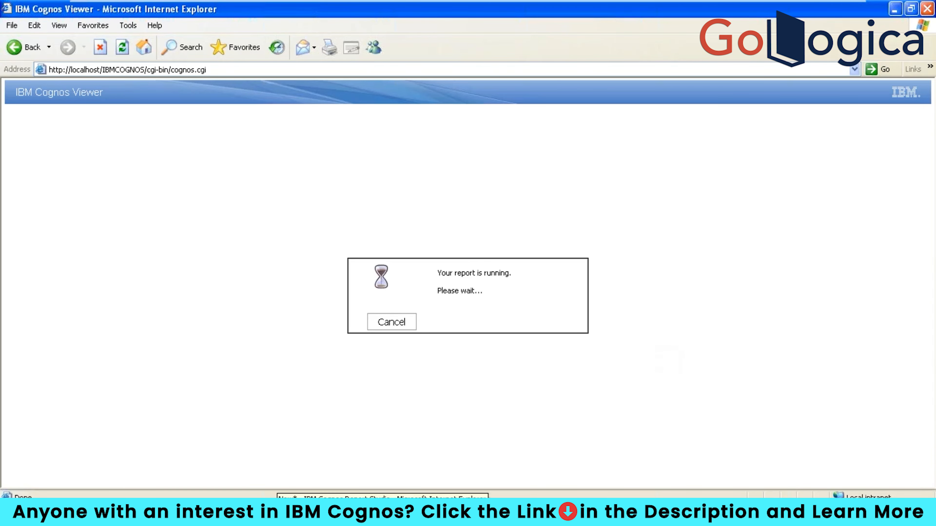
pyautogui.click(283, 516)
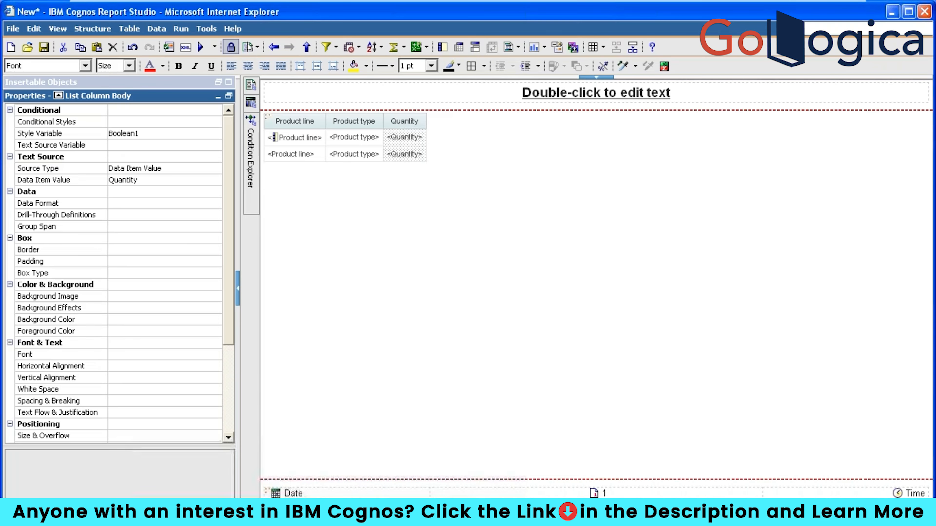
# Step: Review the report's Query Explorer, Condition Explorer and Page Explorer
pyautogui.click(251, 103)
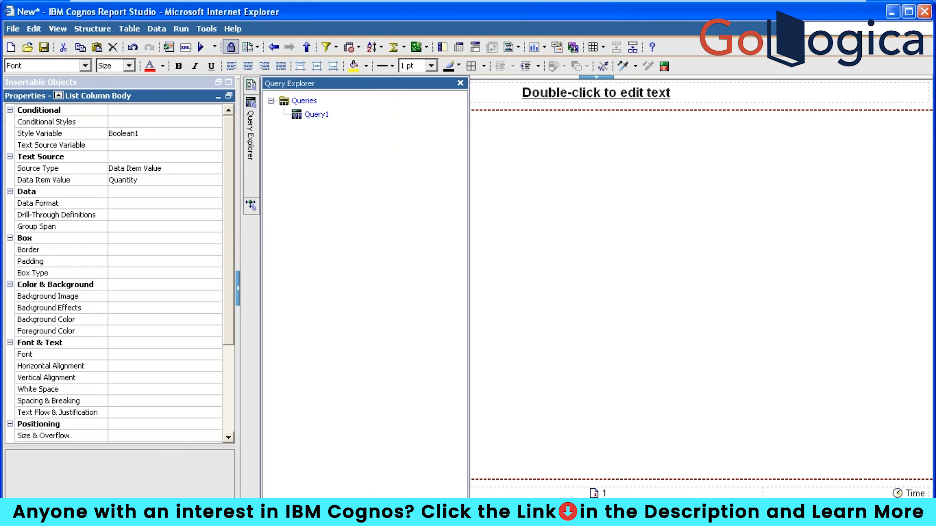
pyautogui.click(251, 104)
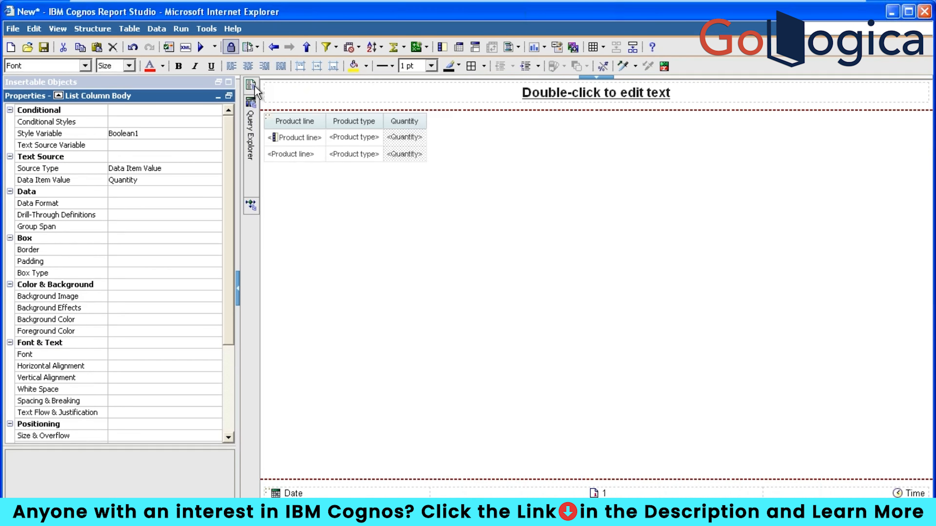
pyautogui.click(251, 205)
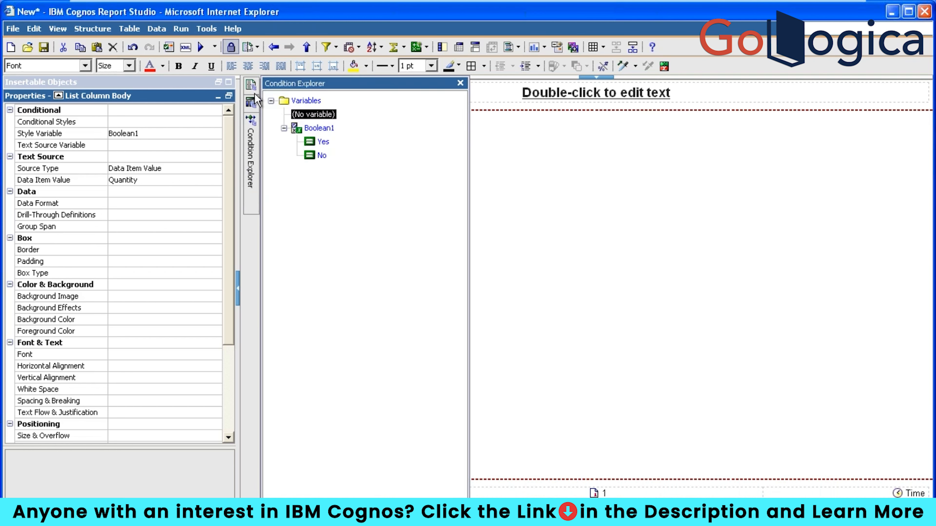
pyautogui.click(251, 85)
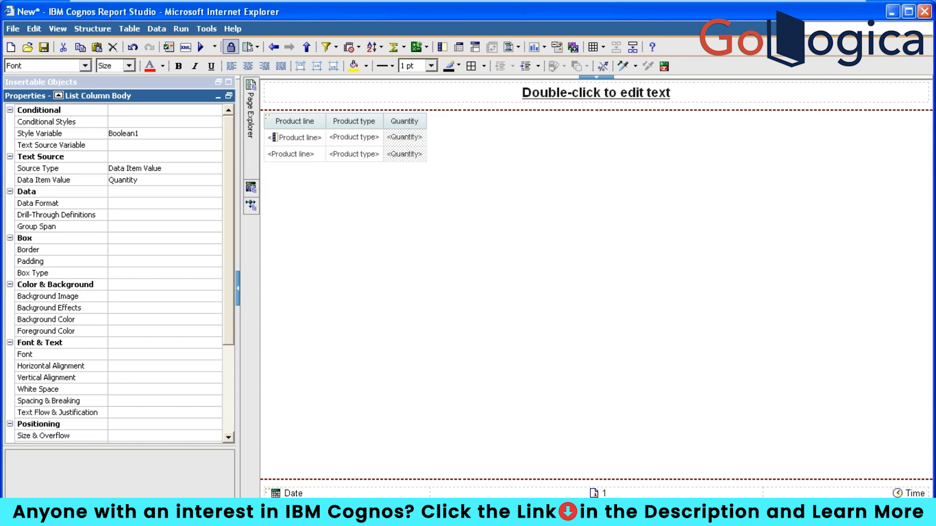
pyautogui.click(251, 188)
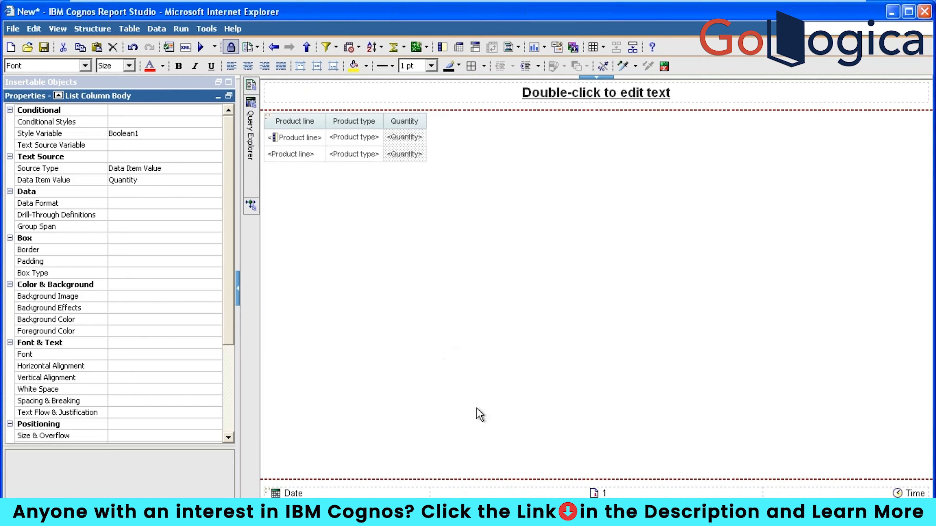
pyautogui.moveTo(254, 210)
pyautogui.click(321, 142)
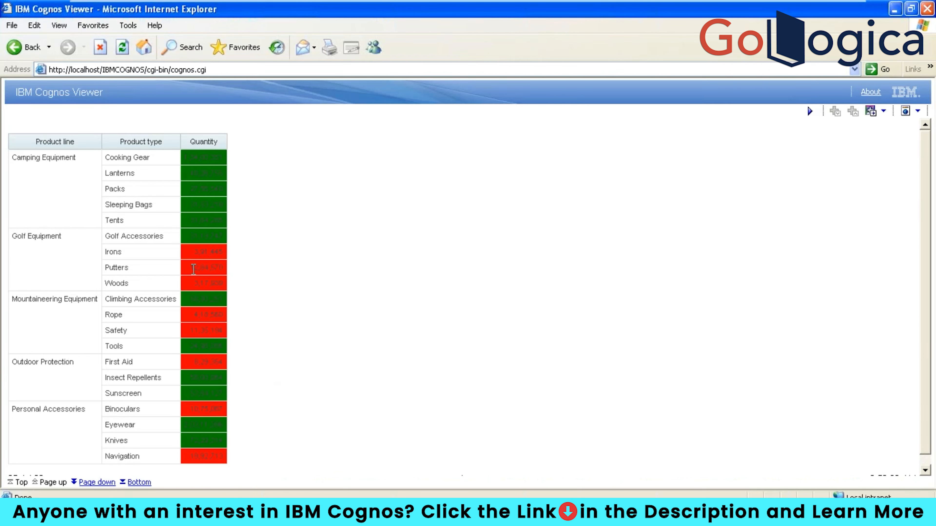
# Step: Inspect the colored Quantity cells in the report output, and close the viewer to return to the report design
pyautogui.click(193, 269)
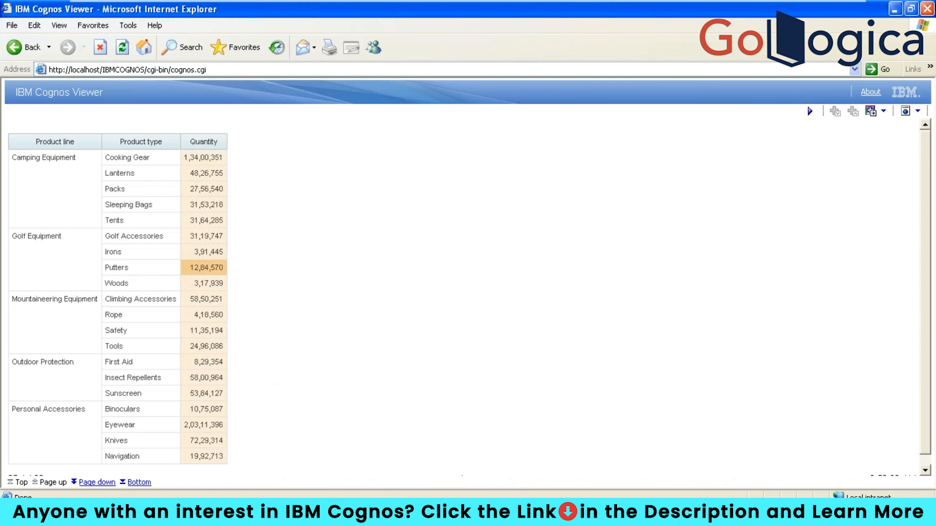
pyautogui.click(171, 211)
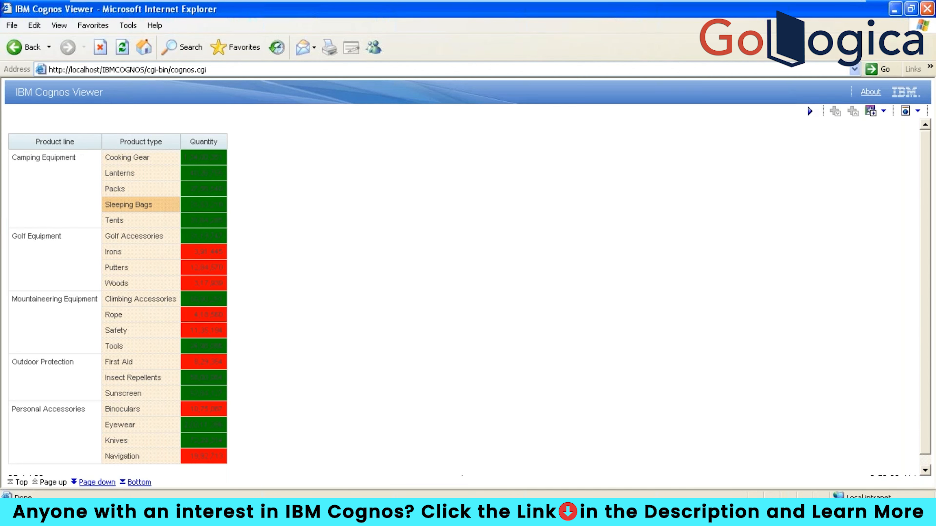
pyautogui.click(927, 8)
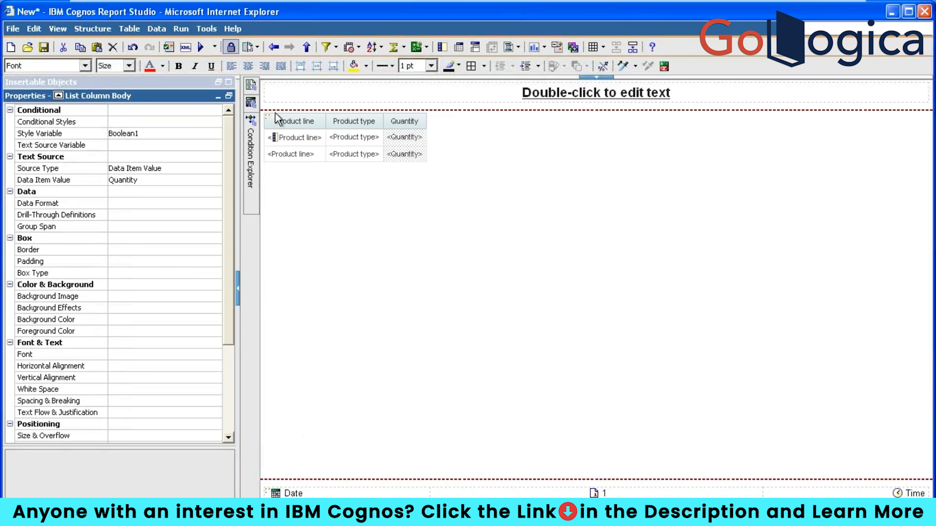
pyautogui.click(230, 96)
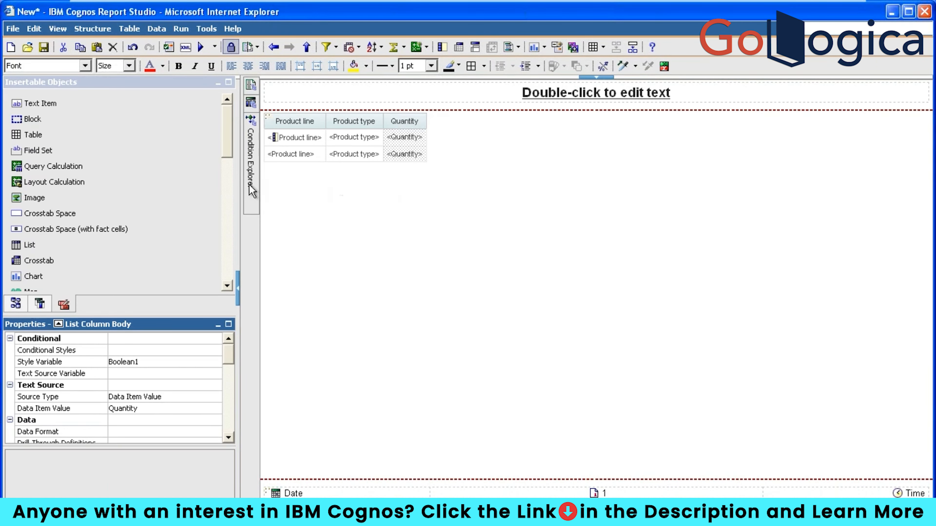
pyautogui.moveTo(252, 103)
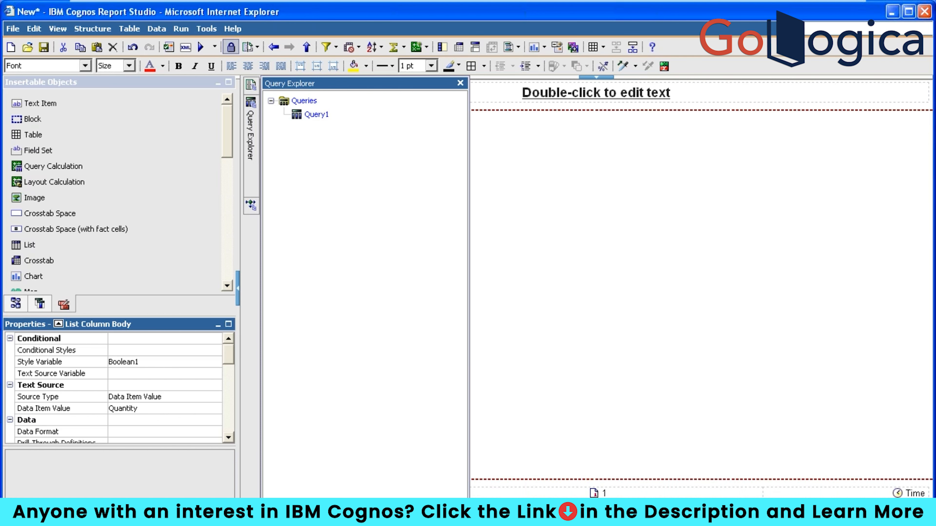
pyautogui.click(11, 47)
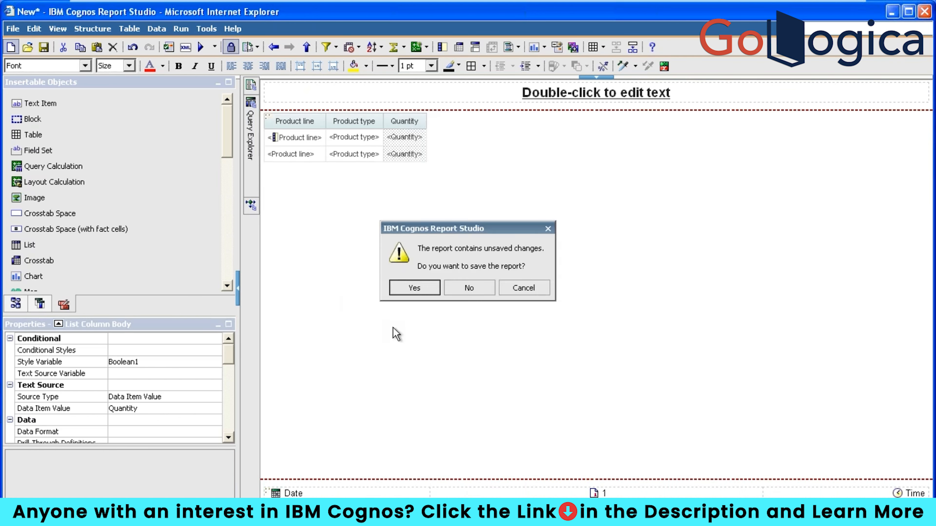
pyautogui.click(415, 288)
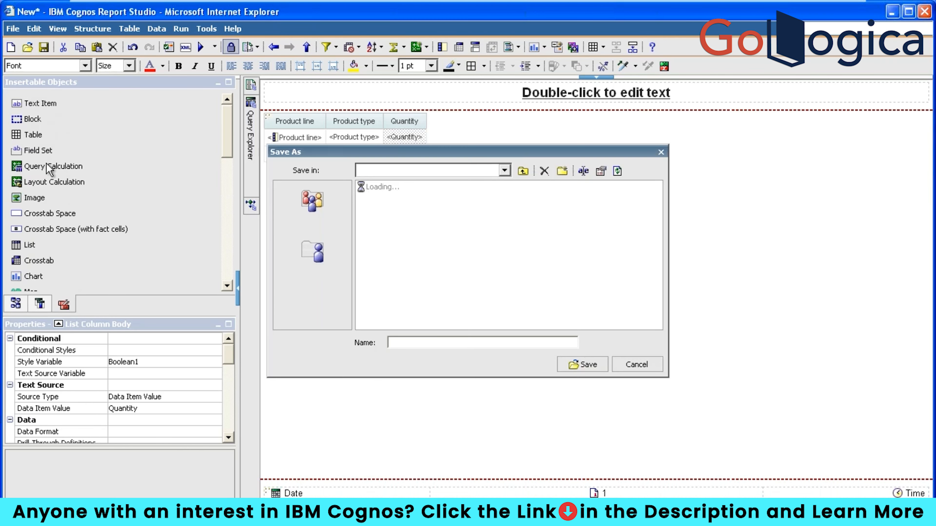
pyautogui.click(636, 364)
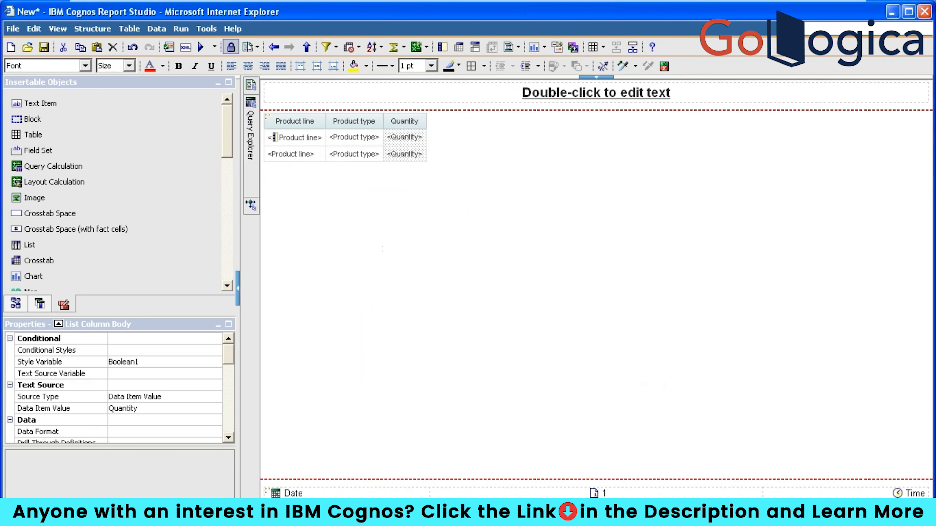
# Step: Discard the unsaved report and create a new List report from the GO Sales (query) package
pyautogui.click(10, 46)
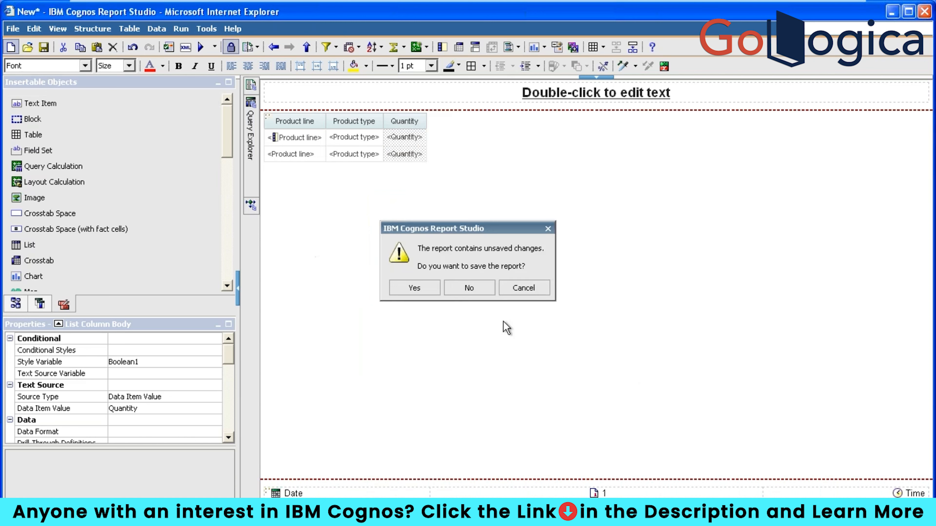
pyautogui.click(475, 289)
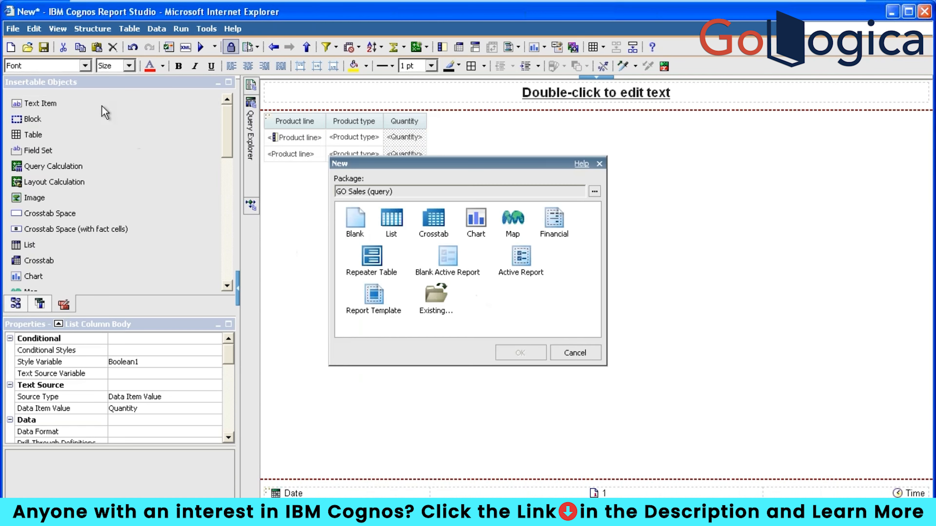
pyautogui.click(390, 220)
pyautogui.click(528, 355)
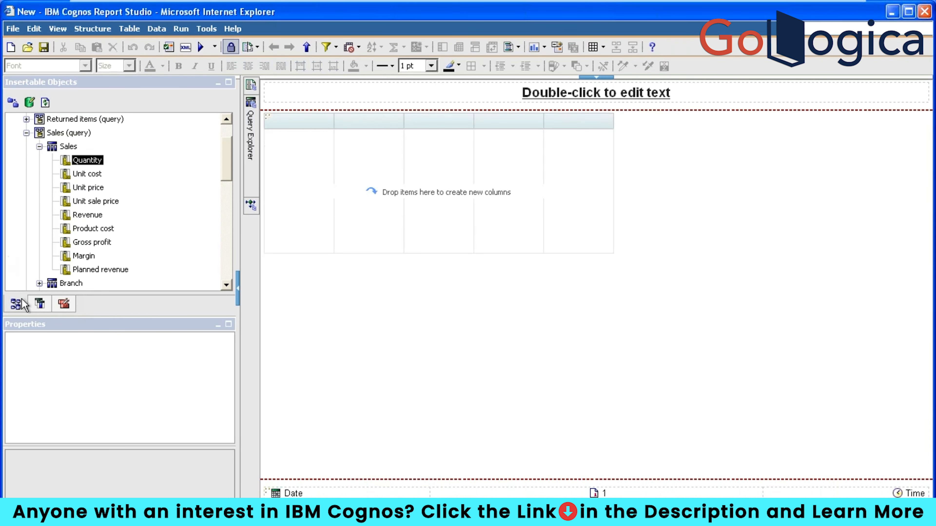
# Step: Delete the placeholder title from the page header and try to insert a text item in its place
pyautogui.click(63, 308)
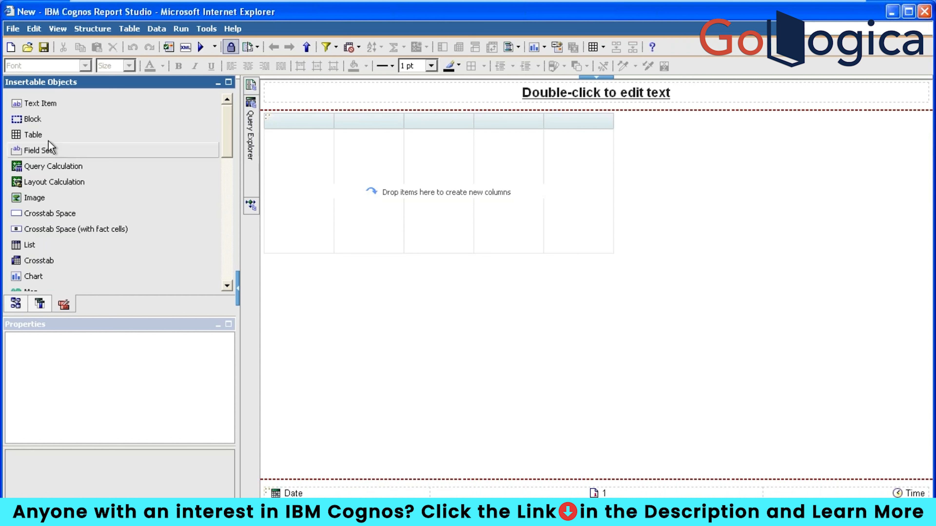
pyautogui.click(590, 96)
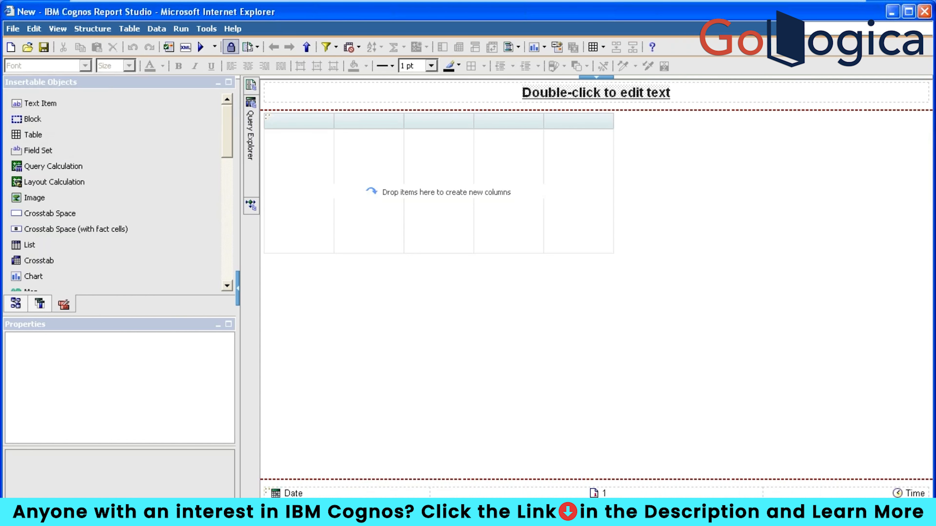
pyautogui.click(49, 105)
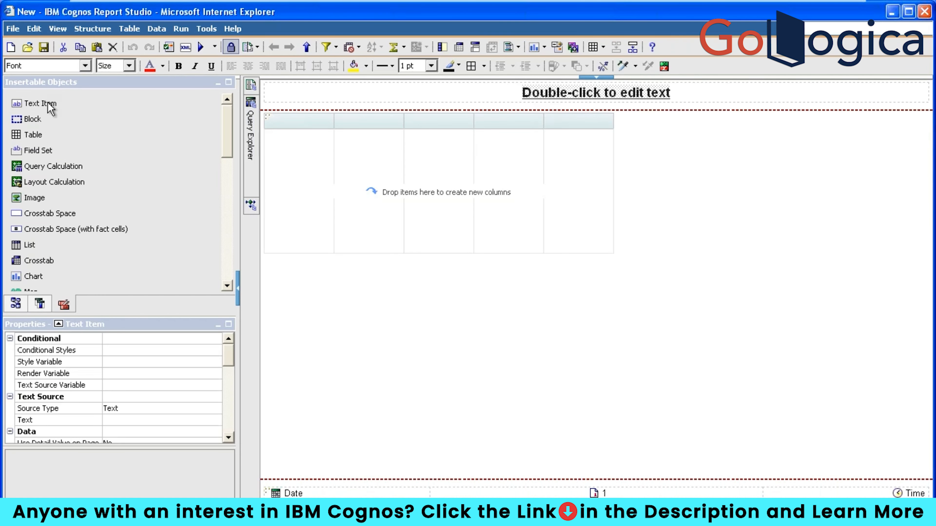
pyautogui.press('Delete')
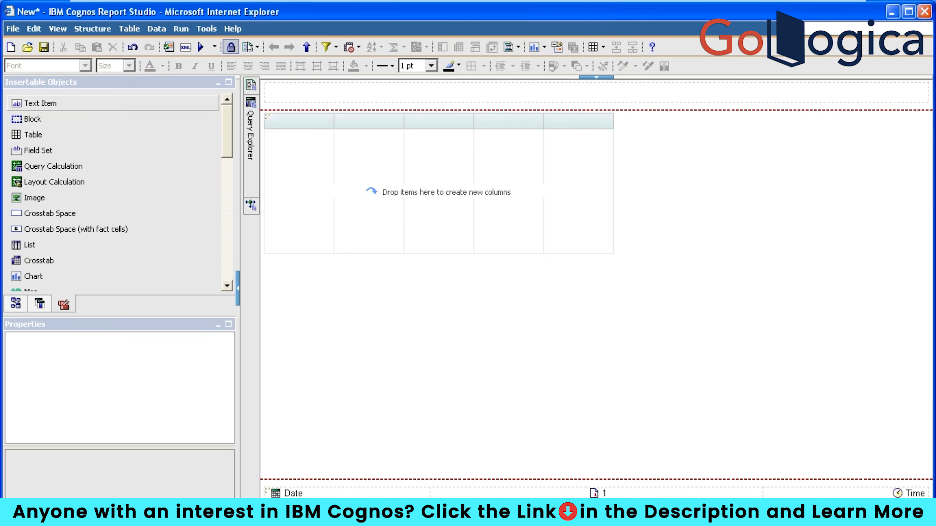
pyautogui.moveTo(40, 104); pyautogui.dragTo(447, 96)
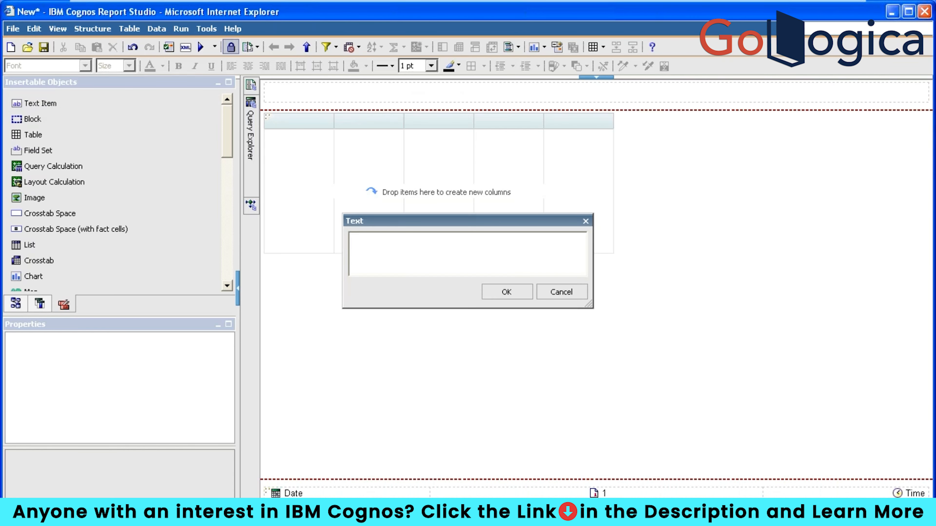
pyautogui.press('Escape')
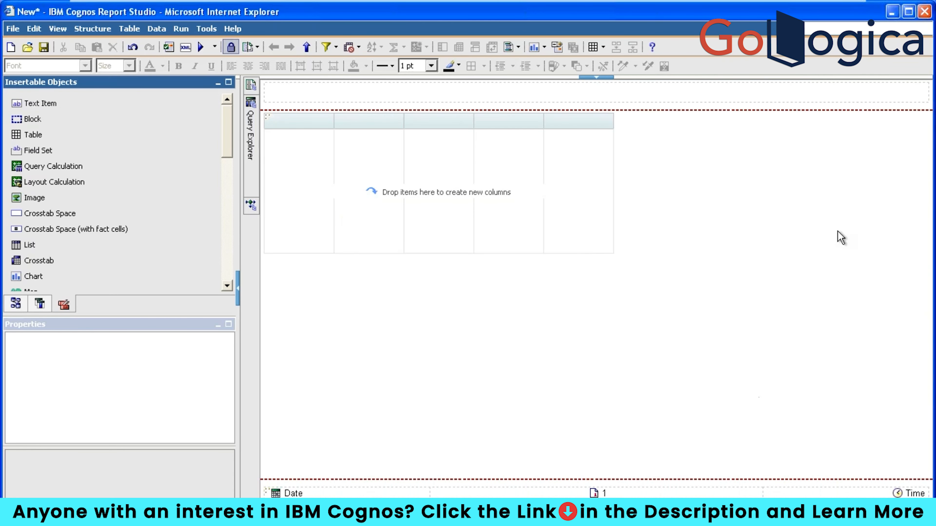
# Step: Insert a text item in the page header reading "Product Wise Sales Revenue Report"
pyautogui.click(838, 222)
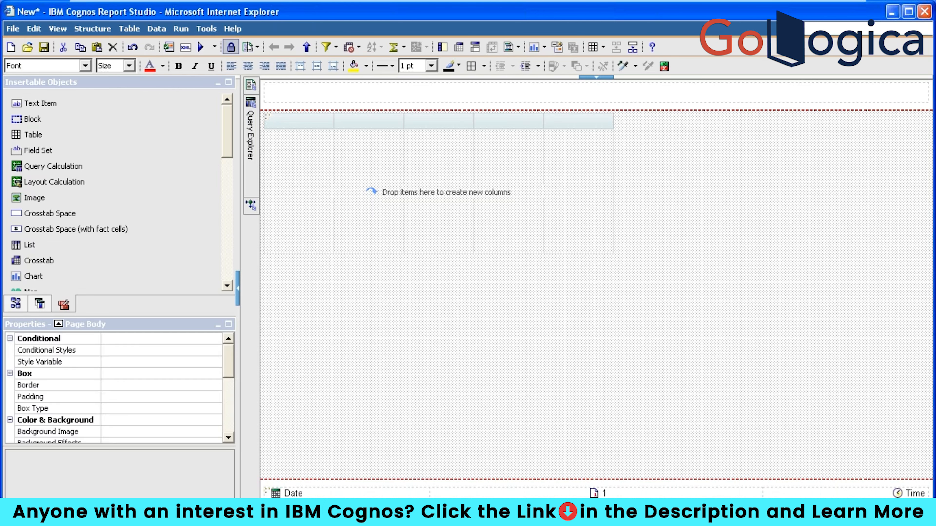
pyautogui.moveTo(44, 104); pyautogui.dragTo(413, 95)
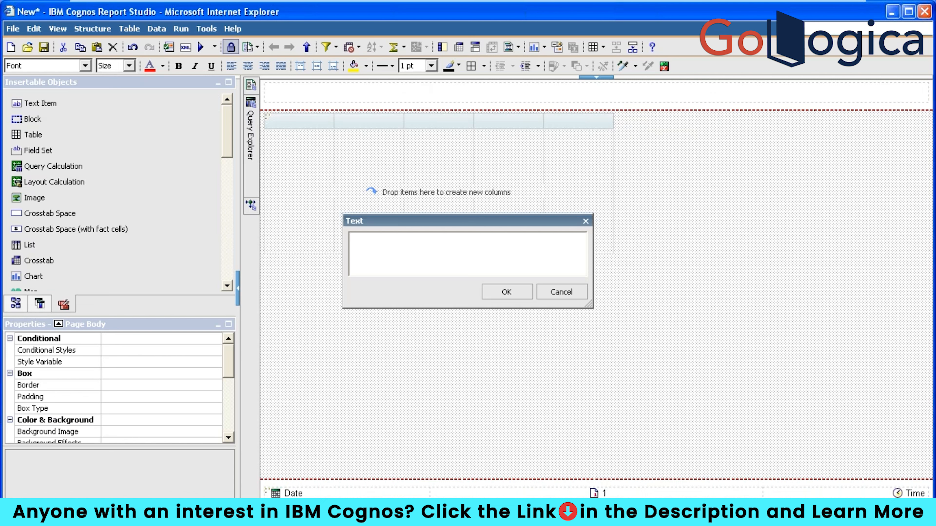
pyautogui.write('Sales Revenue Report')
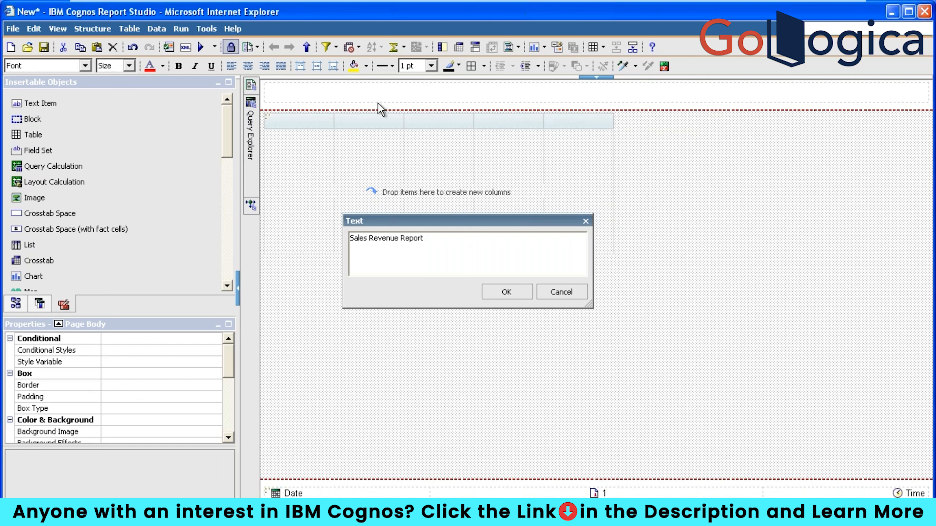
pyautogui.click(350, 238)
pyautogui.write('Product')
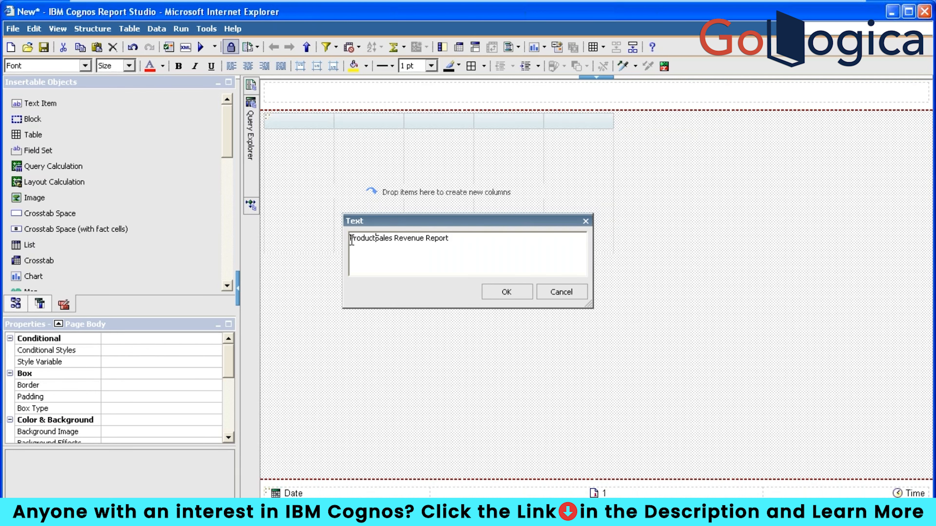
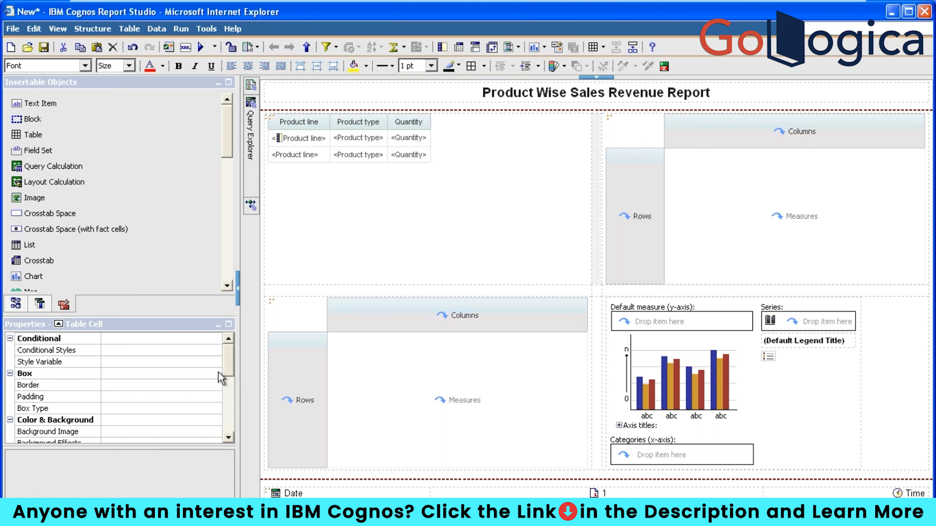
# Step: Insert 2 table columns to the right of the cell that holds the upper crosstab
pyautogui.click(929, 142)
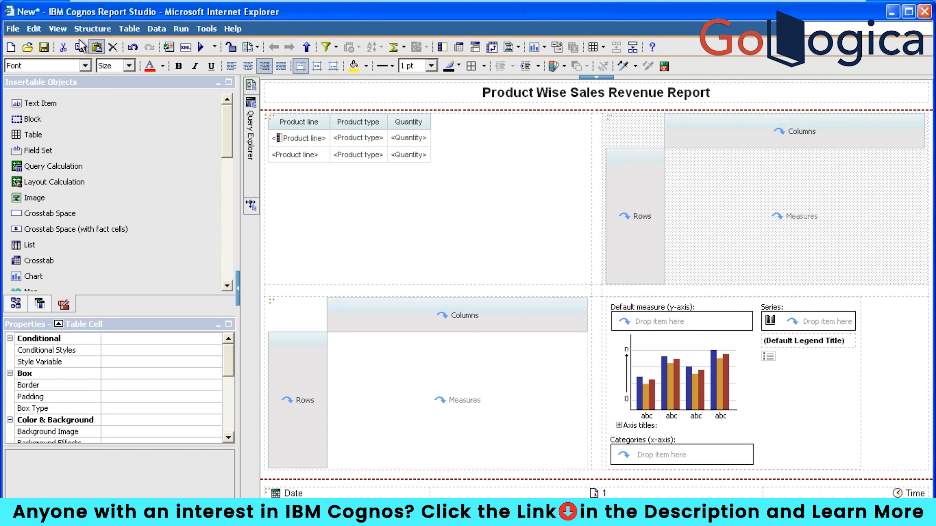
pyautogui.click(129, 28)
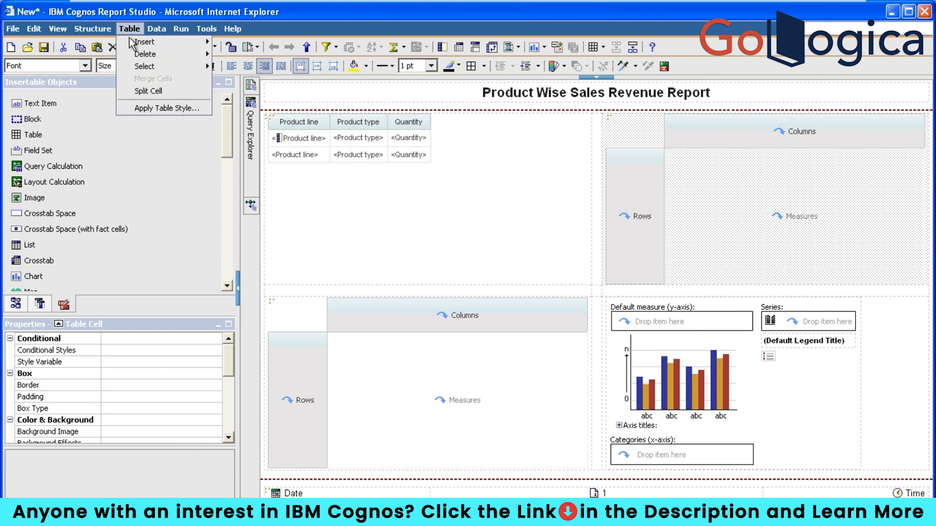
pyautogui.moveTo(134, 42)
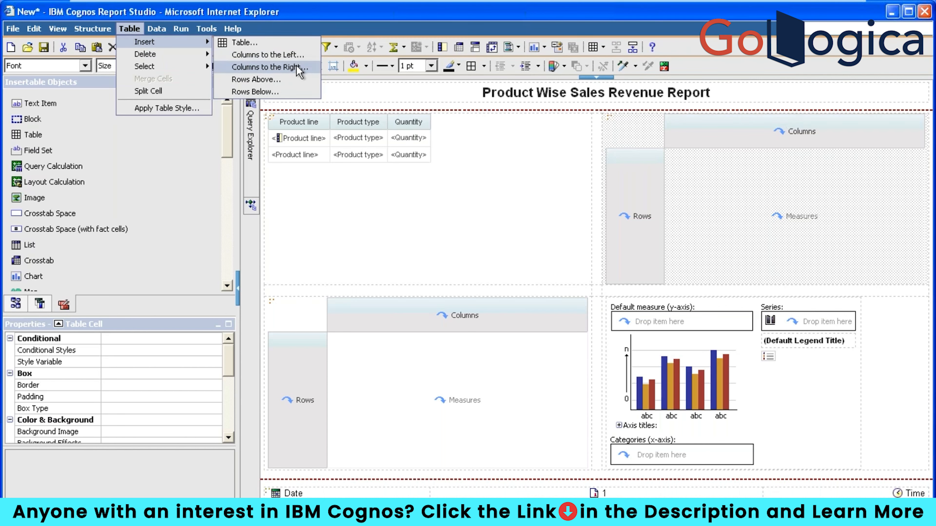
pyautogui.click(269, 67)
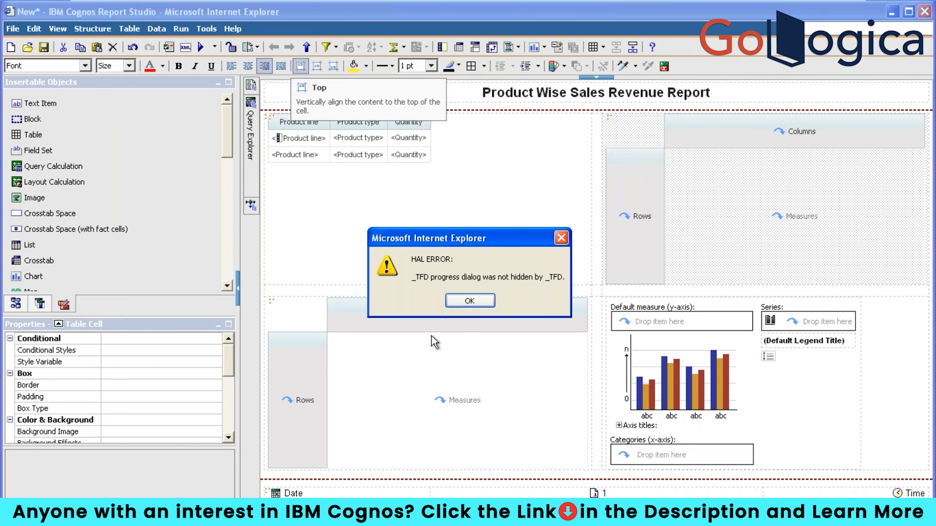
pyautogui.click(475, 300)
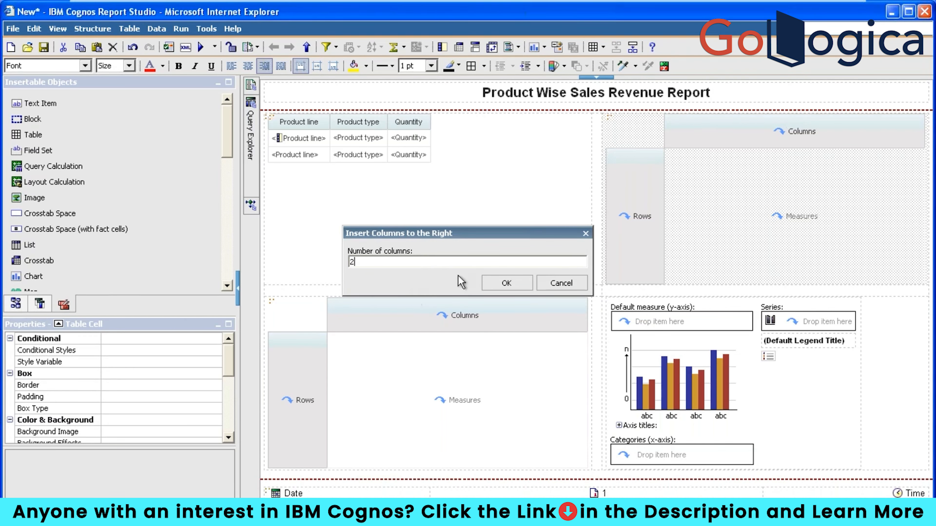
pyautogui.click(501, 285)
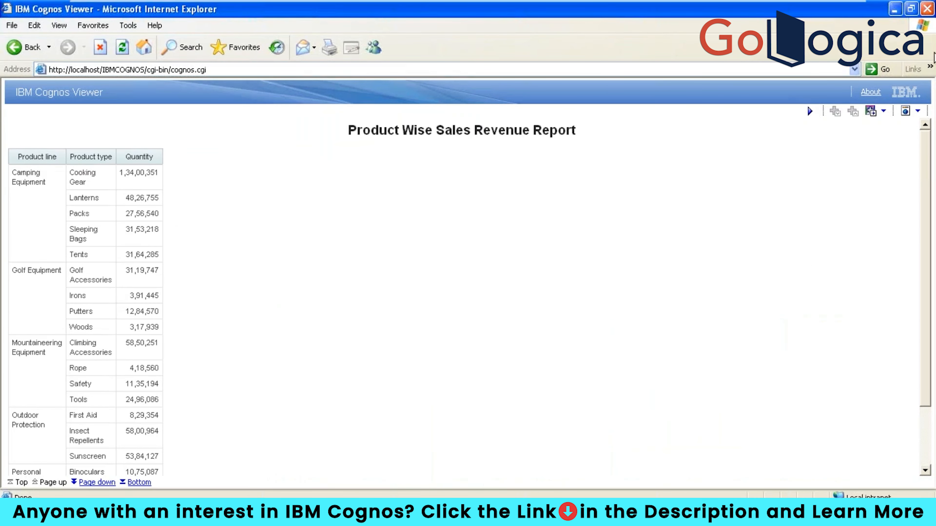
# Step: Close the report output and open another advanced report authoring session on the GO Sales (query) package
pyautogui.click(926, 8)
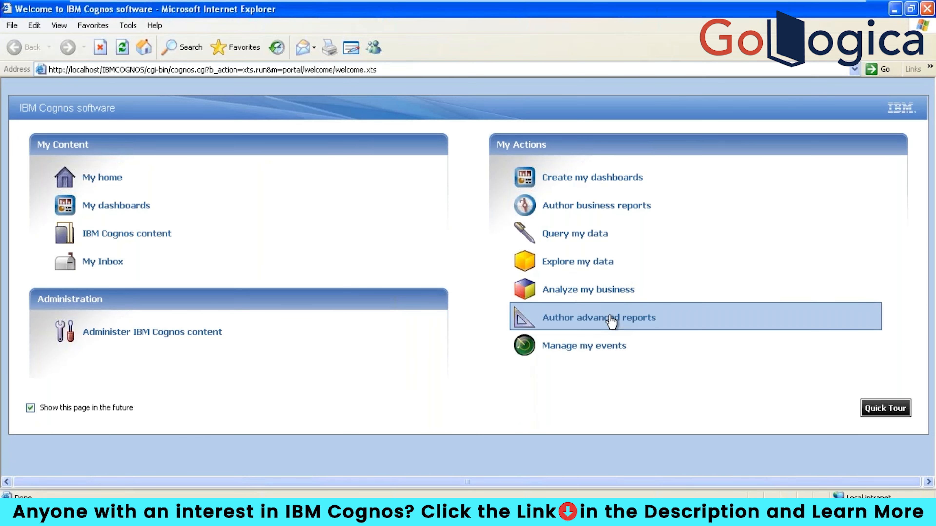
pyautogui.click(610, 318)
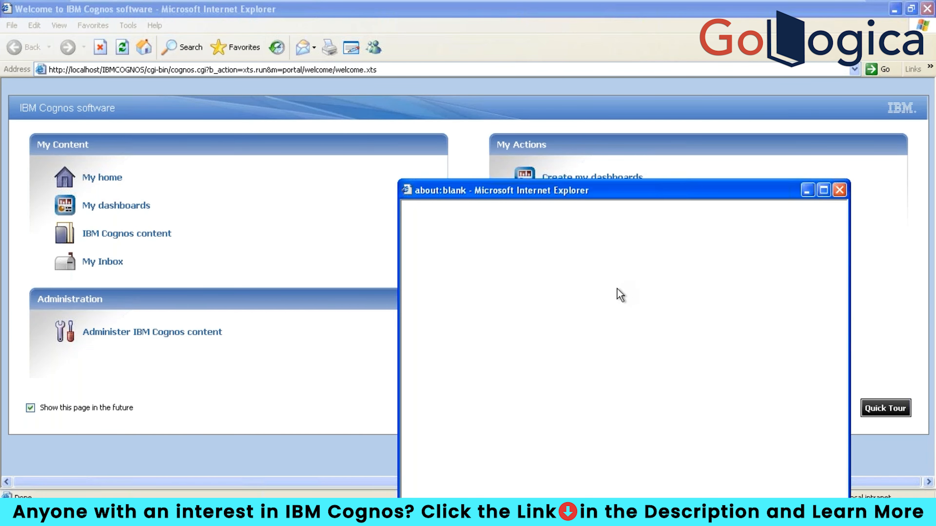
pyautogui.moveTo(660, 195); pyautogui.dragTo(644, 140)
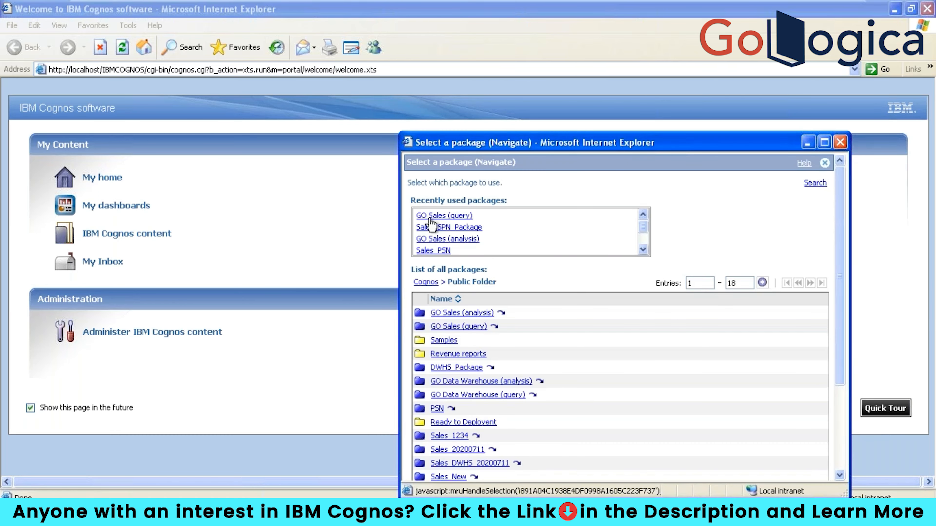
pyautogui.click(436, 216)
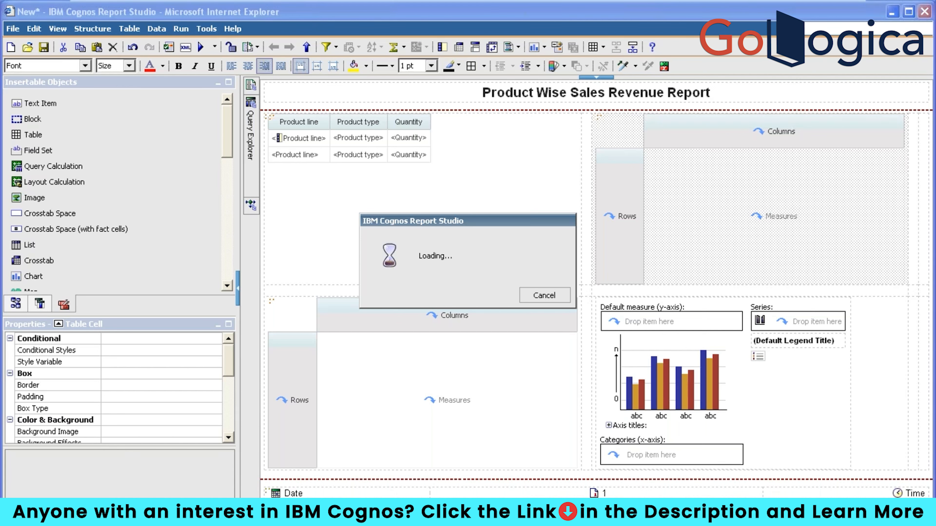
# Step: Cancel the pending load and insert a field set above the Product line list with the caption "Sales Report"
pyautogui.click(554, 299)
pyautogui.click(469, 300)
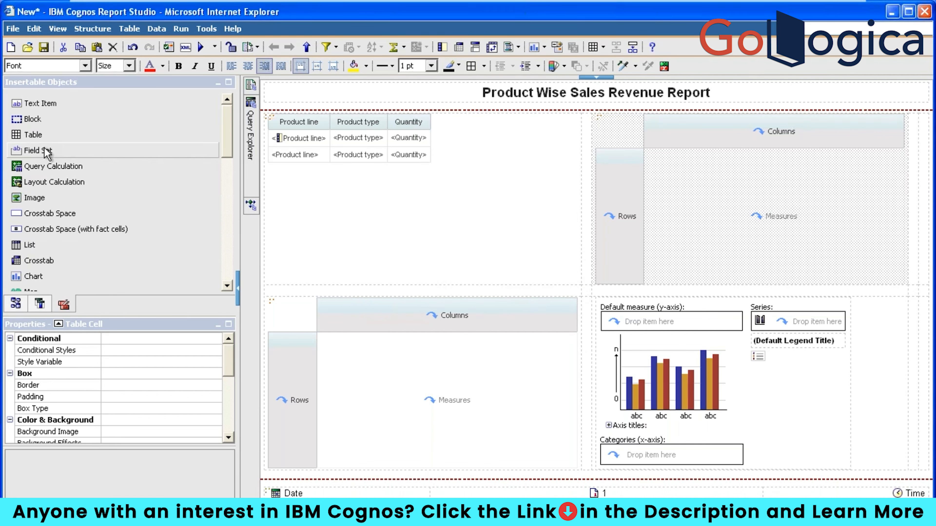
pyautogui.click(52, 151)
pyautogui.moveTo(275, 110); pyautogui.dragTo(266, 124)
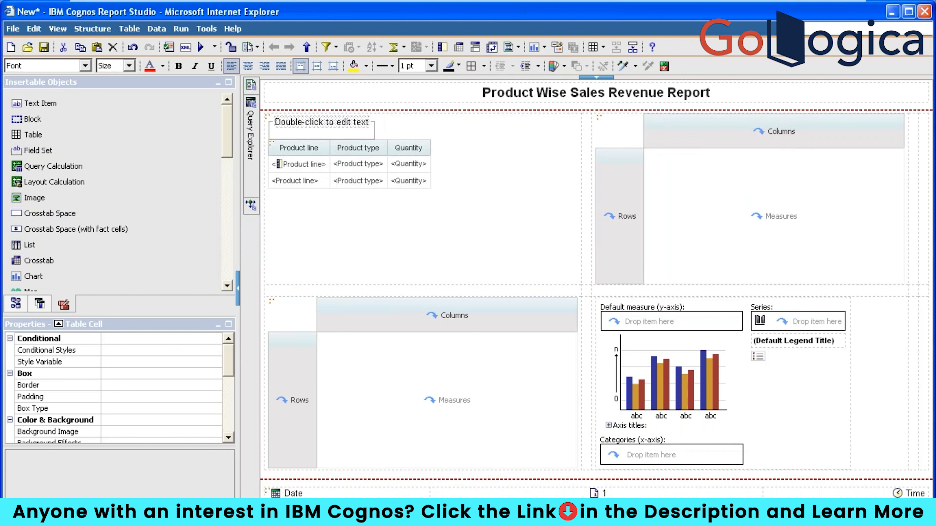
pyautogui.doubleClick(321, 122)
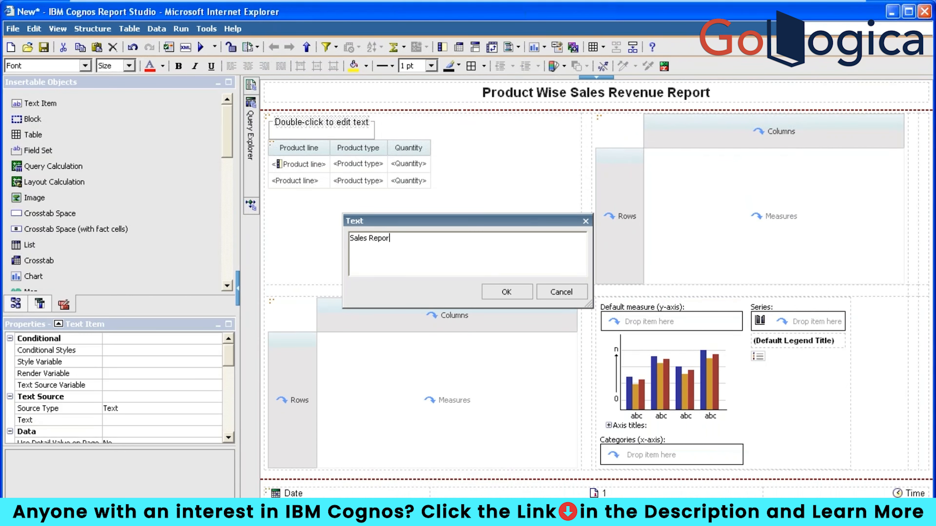
pyautogui.click(484, 288)
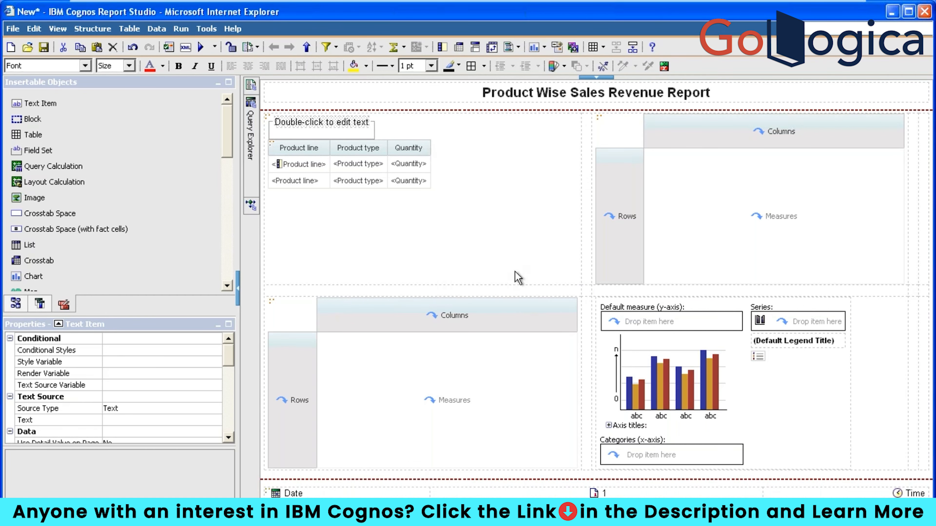